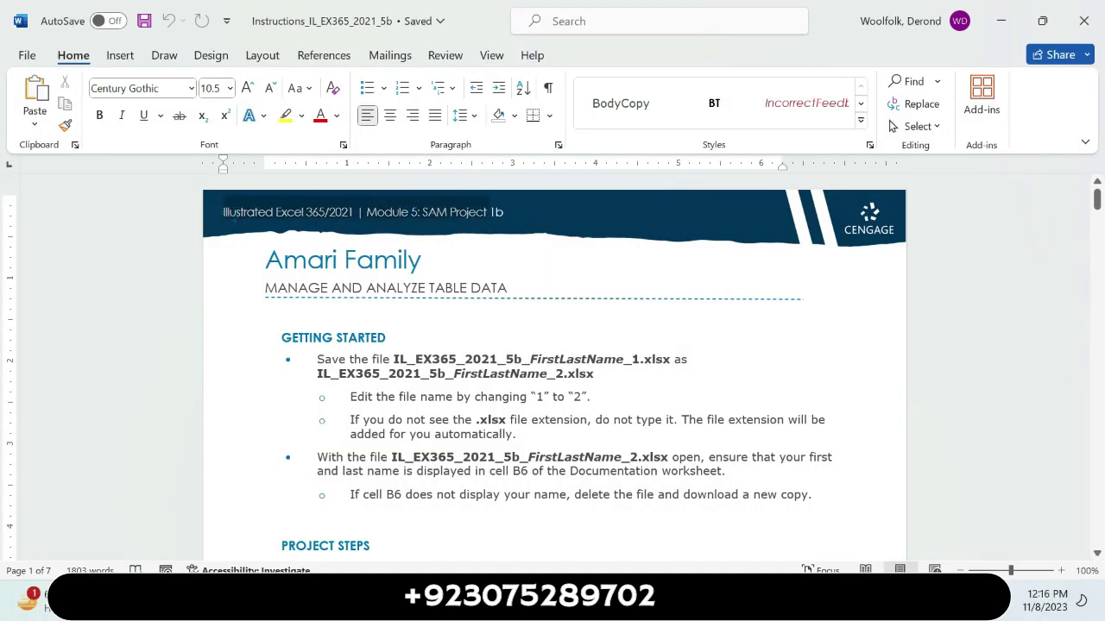
Step: Highlight the banner text at the top of the page in red
click(483, 208)
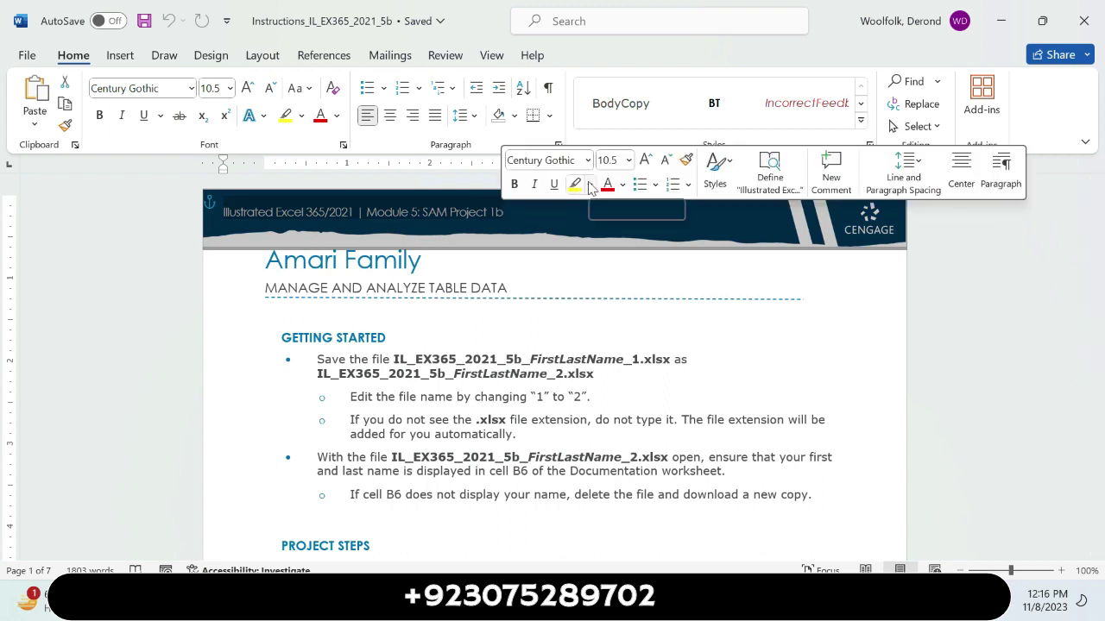
click(590, 184)
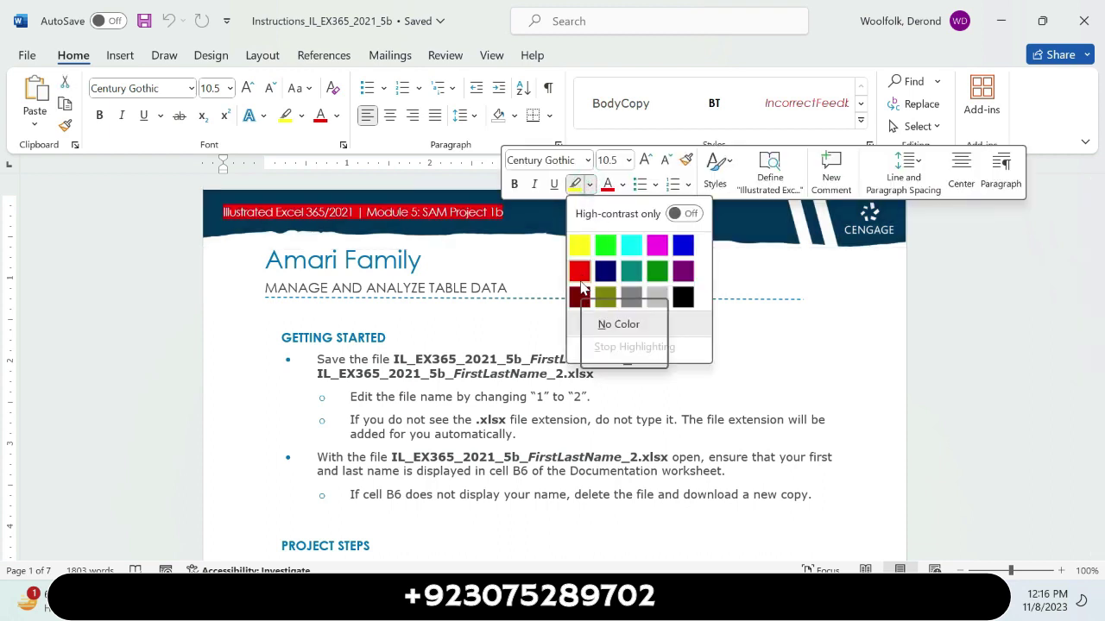
click(580, 273)
Step: Highlight the Amari Family title and the MANAGE AND ANALYZE TABLE DATA subtitle in yellow
click(574, 274)
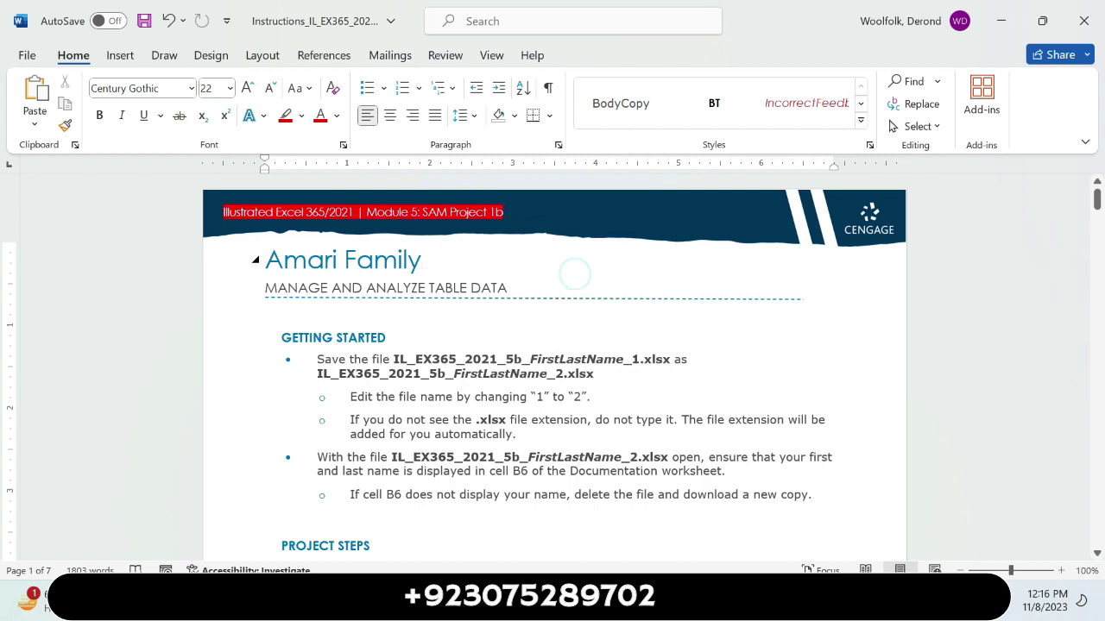
drag(276, 250, 435, 260)
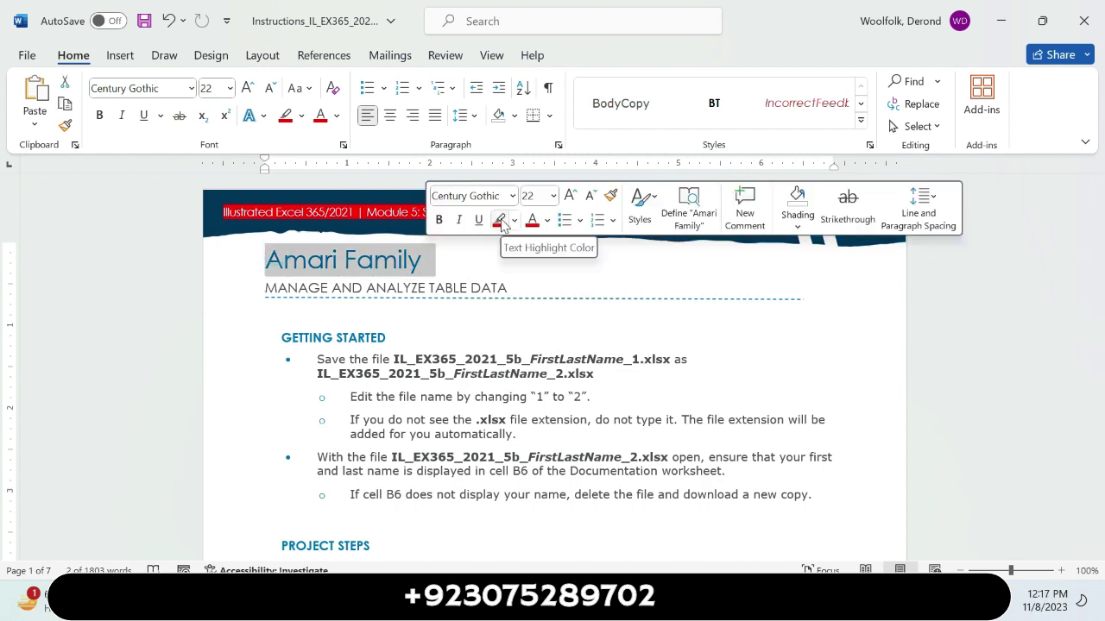
click(514, 221)
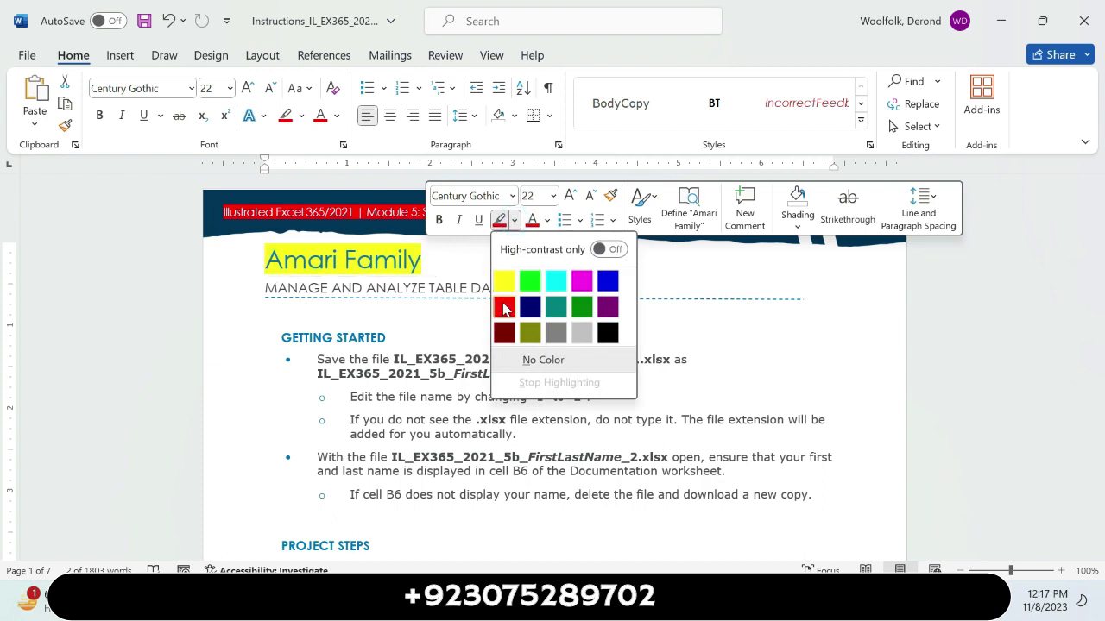
click(504, 285)
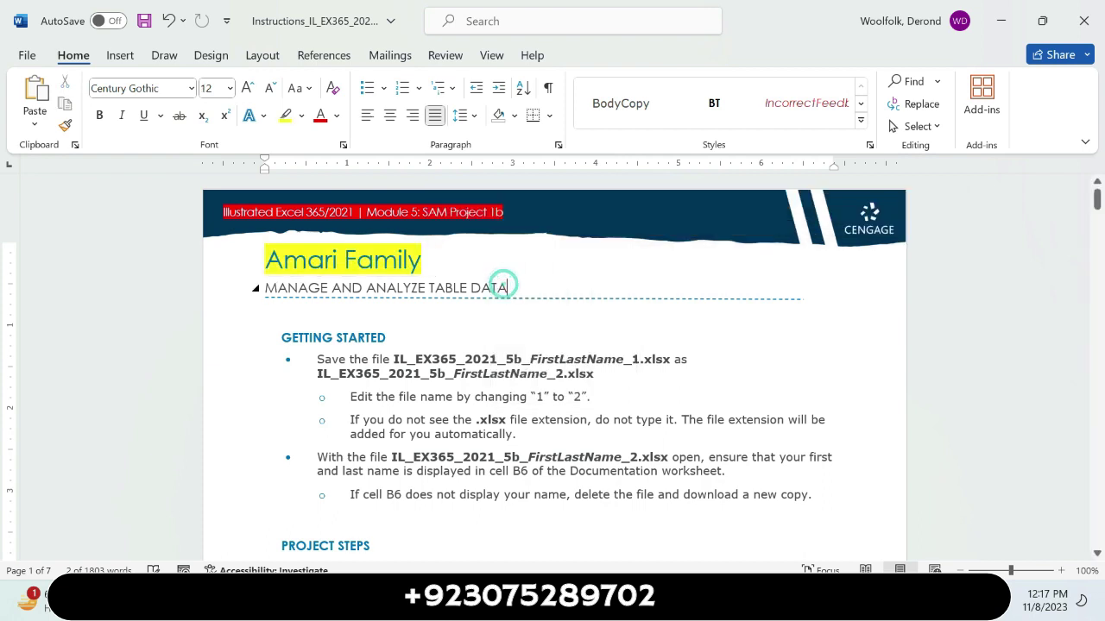
triple_click(510, 286)
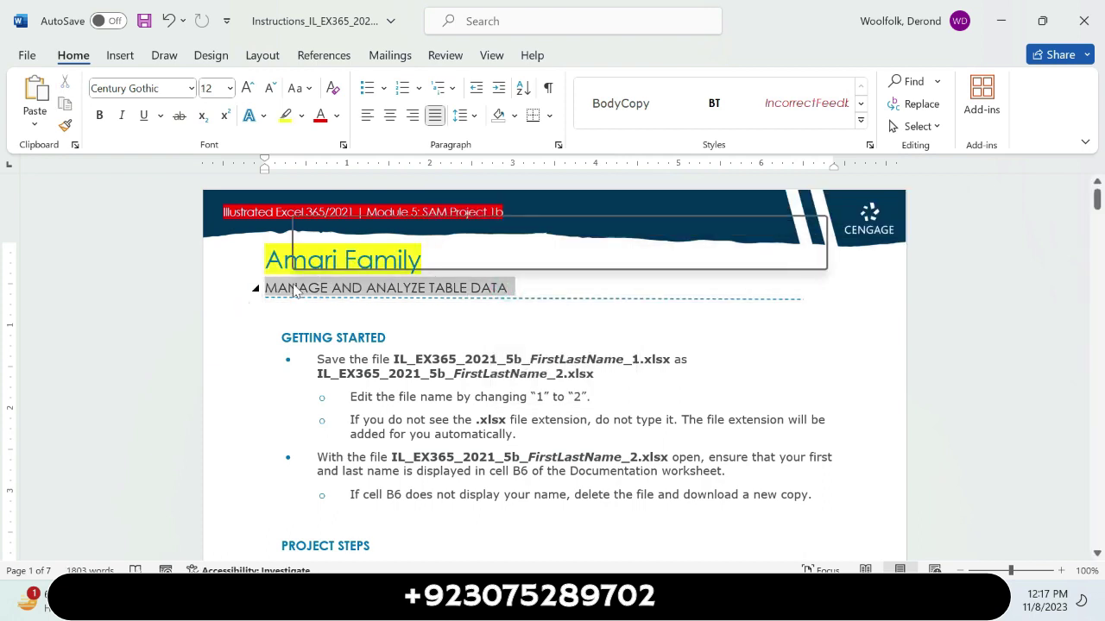
click(366, 256)
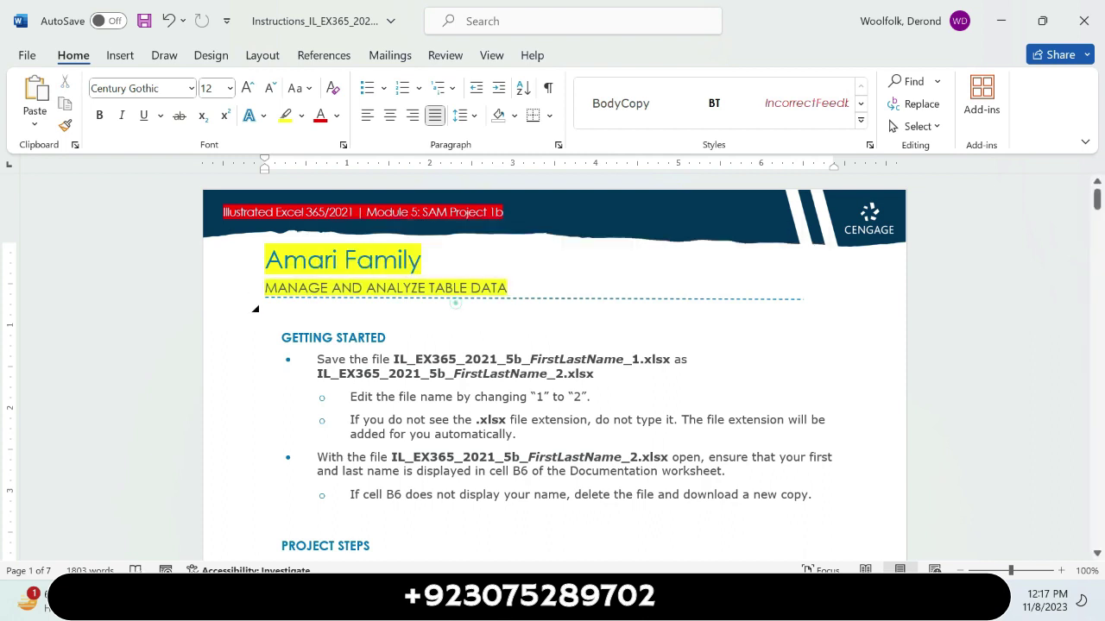
click(454, 304)
Step: Highlight each Getting Started bullet in yellow, from the first step through the cell B6 line
drag(317, 359, 597, 399)
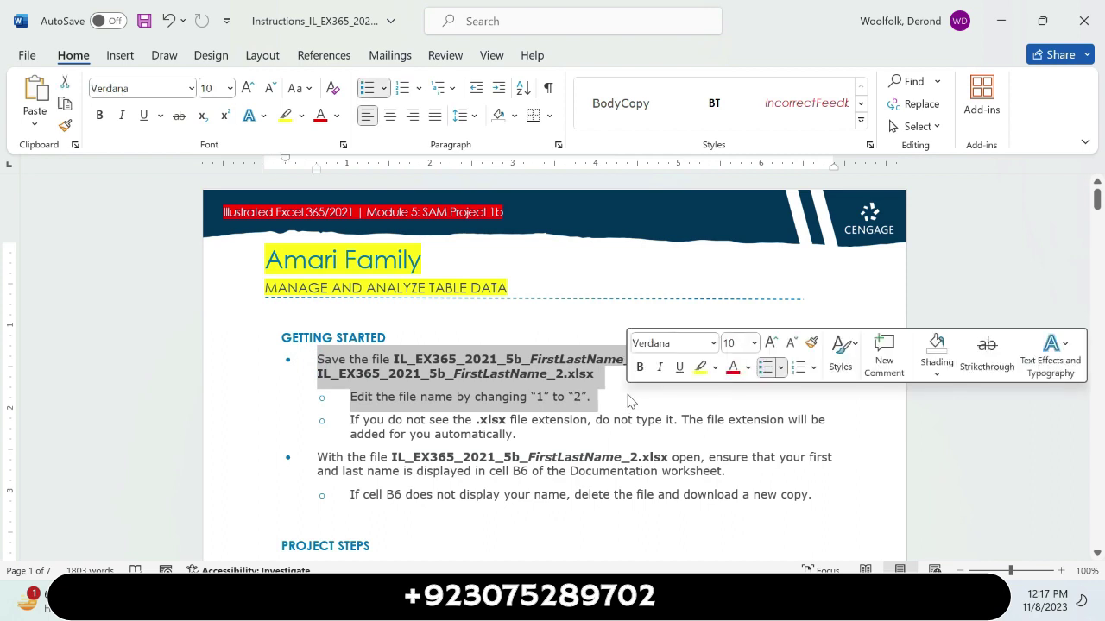
click(700, 367)
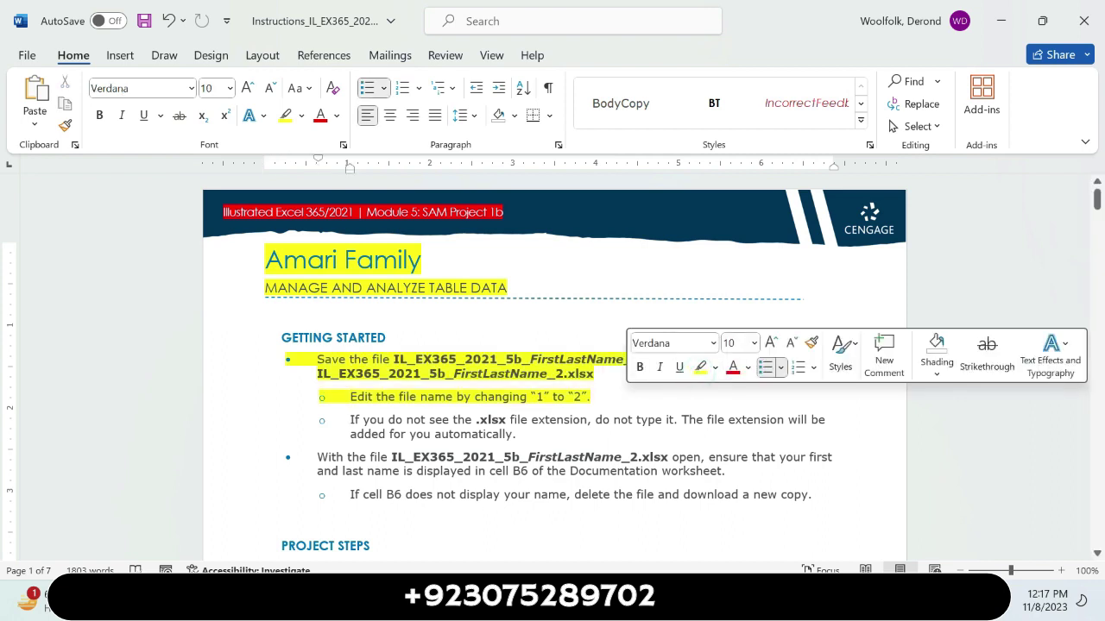
drag(350, 420, 631, 436)
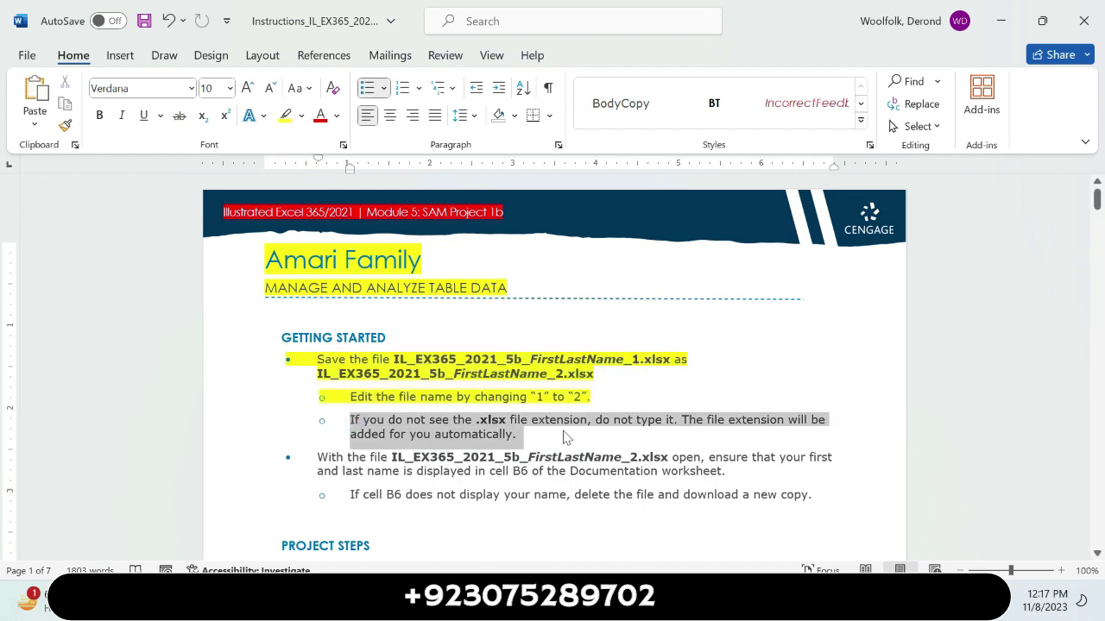
click(637, 401)
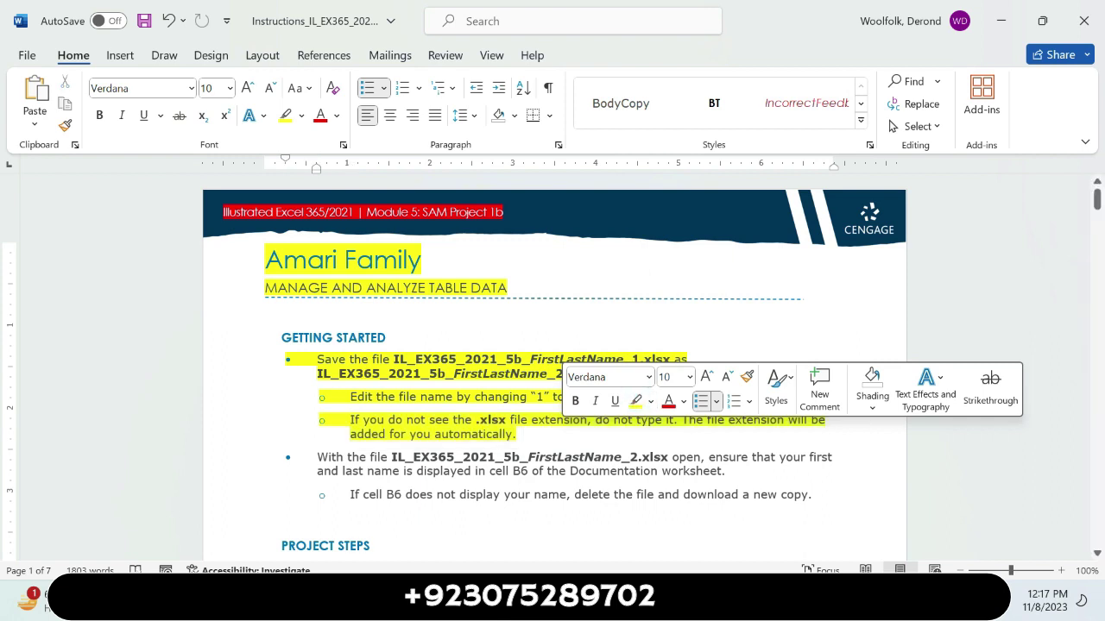
click(311, 458)
drag(306, 455, 723, 473)
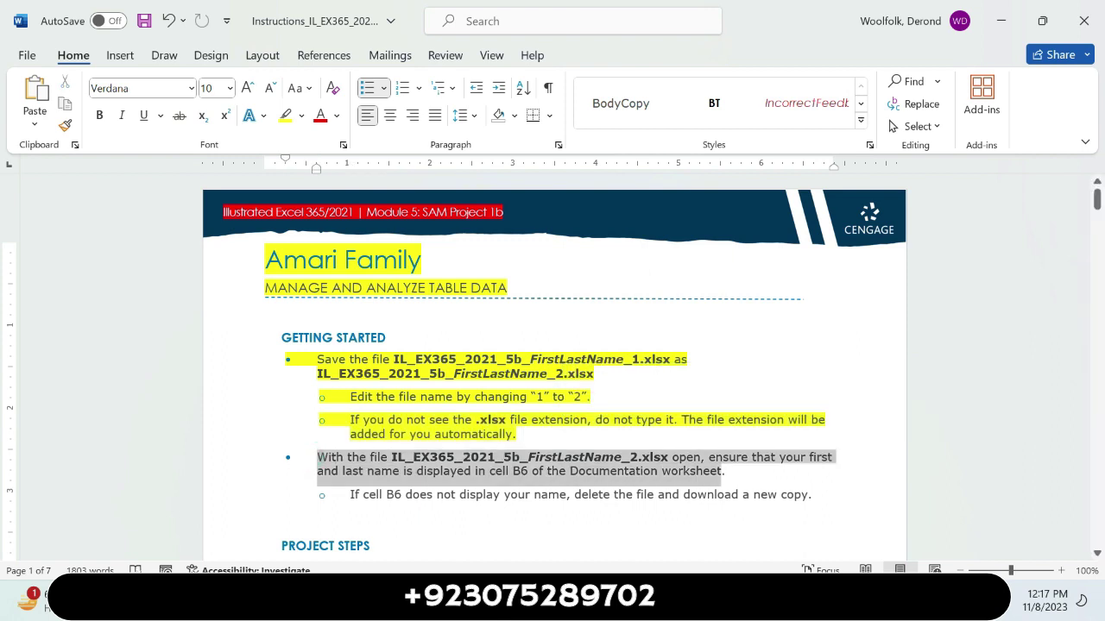
click(715, 448)
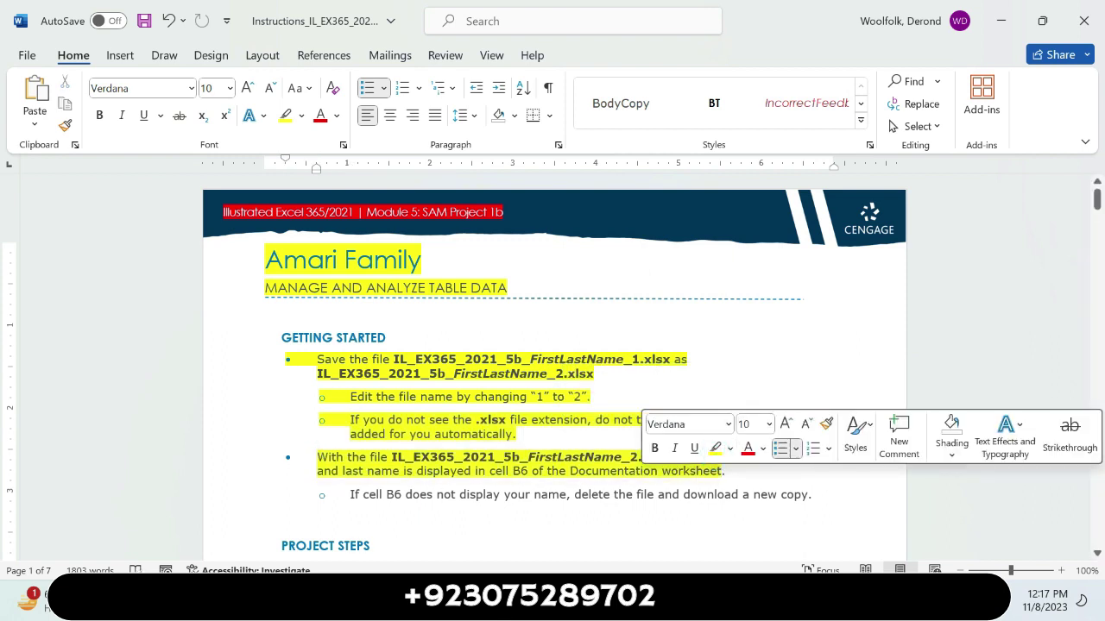
click(722, 470)
mouse_move(351, 494)
mouse_down()
mouse_move(816, 498)
mouse_move(750, 497)
mouse_move(824, 509)
mouse_up()
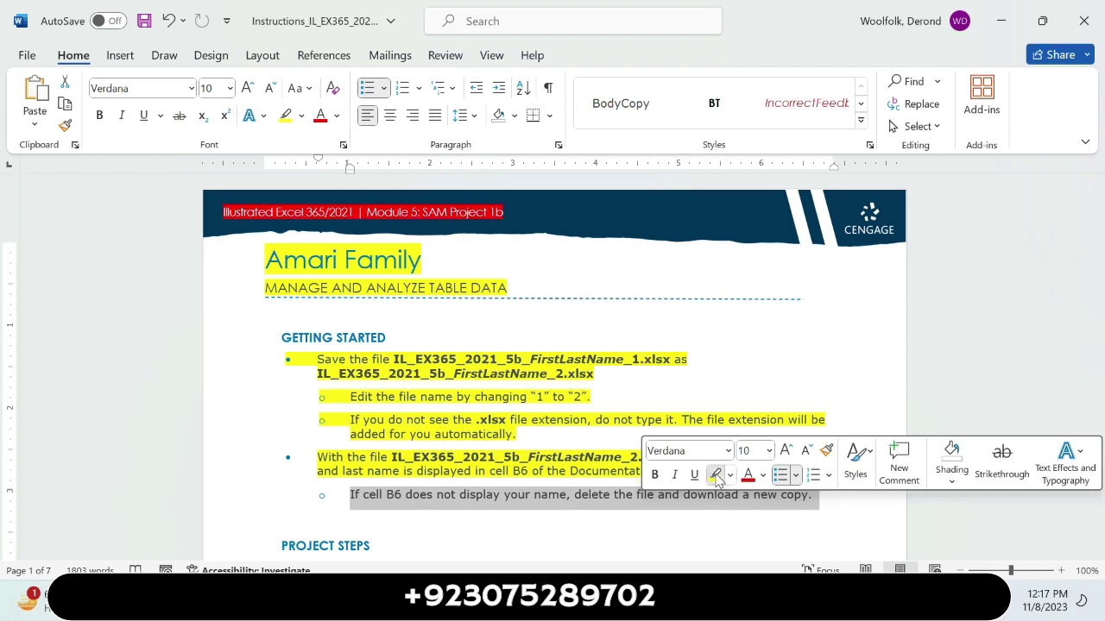
click(715, 474)
click(722, 518)
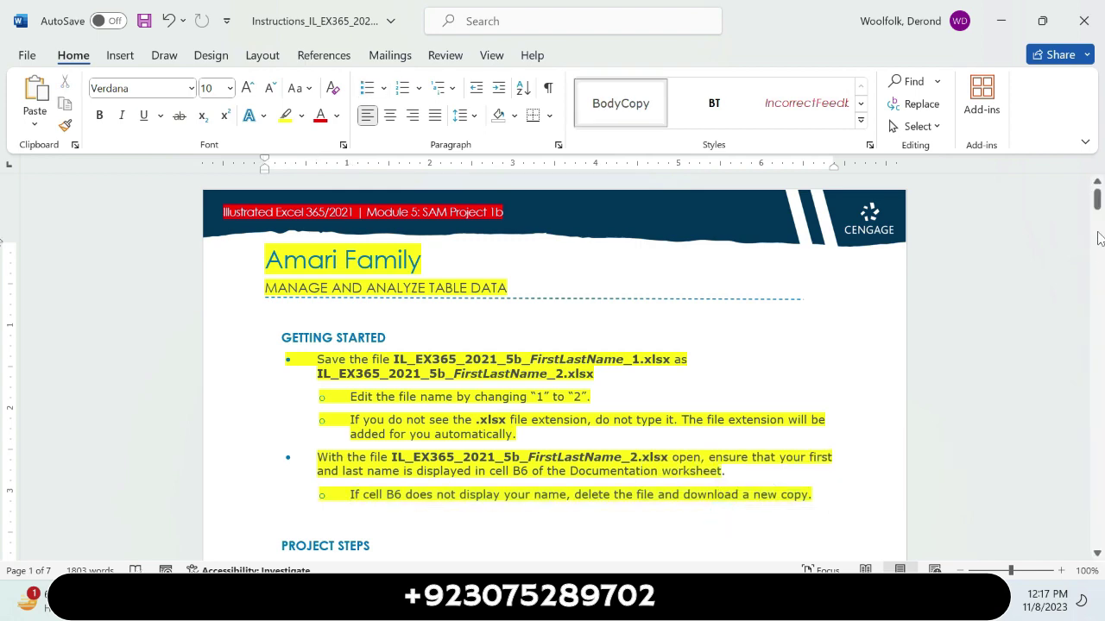
drag(1100, 210, 1099, 227)
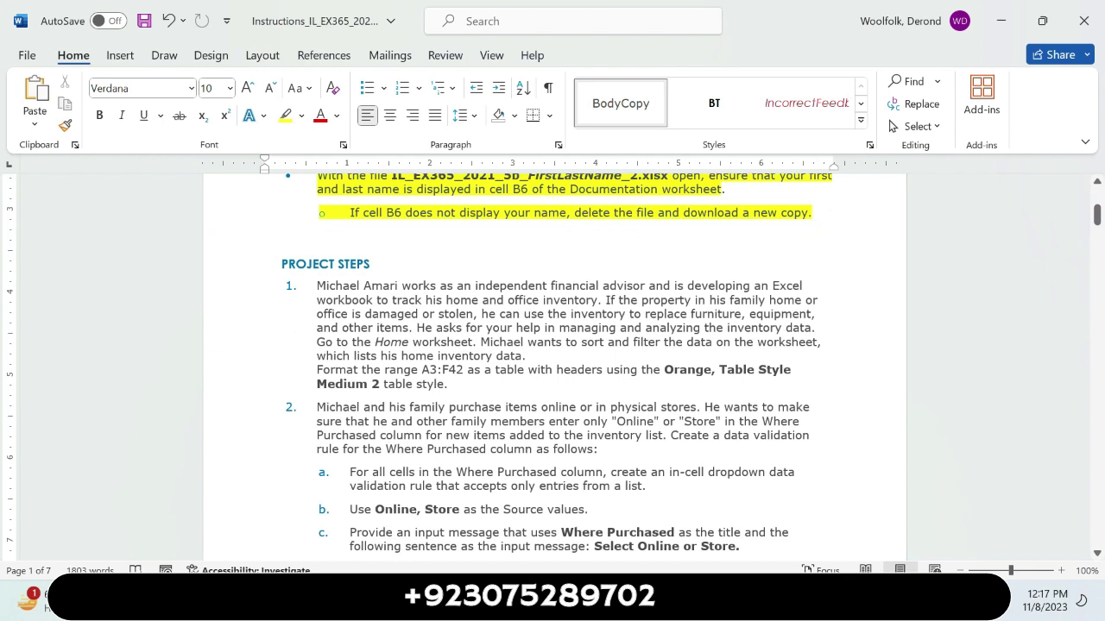
drag(315, 286, 532, 357)
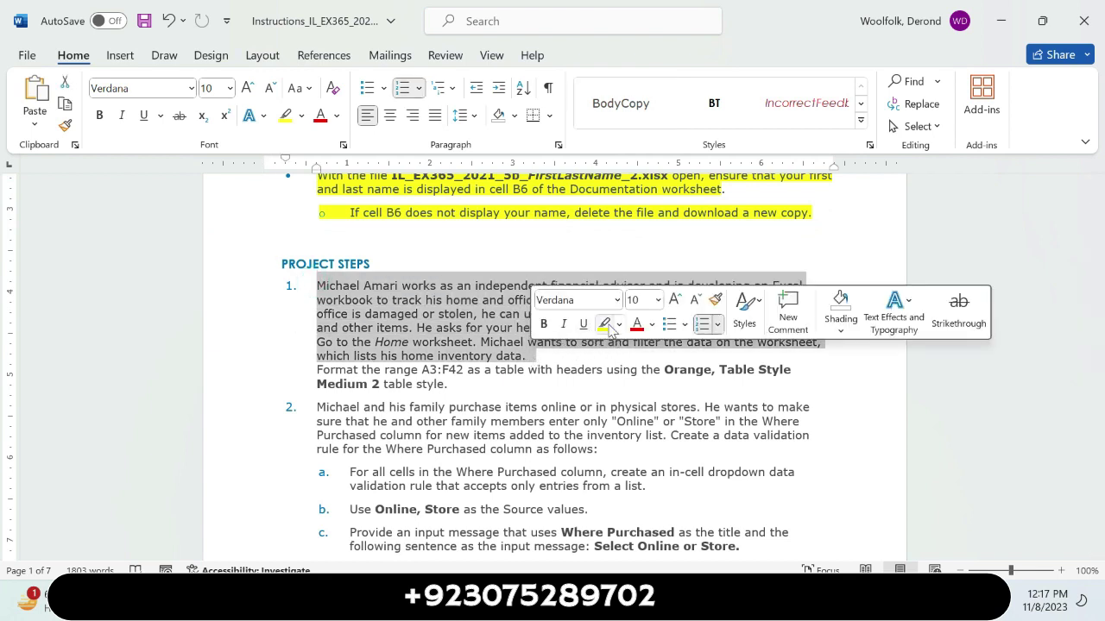
click(604, 326)
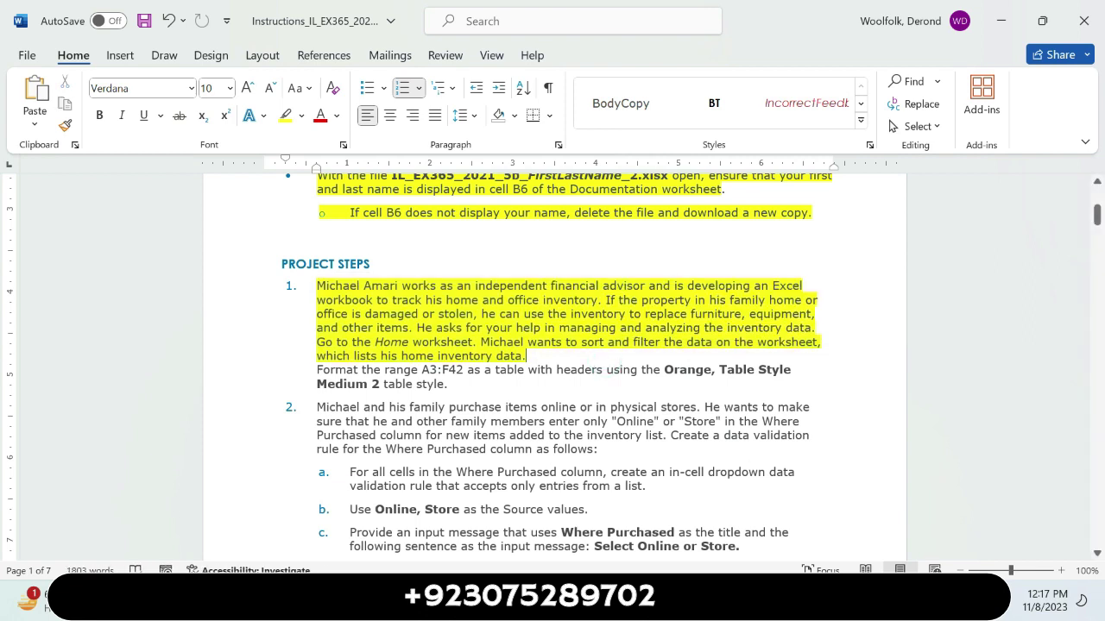
mouse_move(316, 285)
mouse_down()
mouse_move(648, 286)
mouse_move(602, 304)
mouse_up()
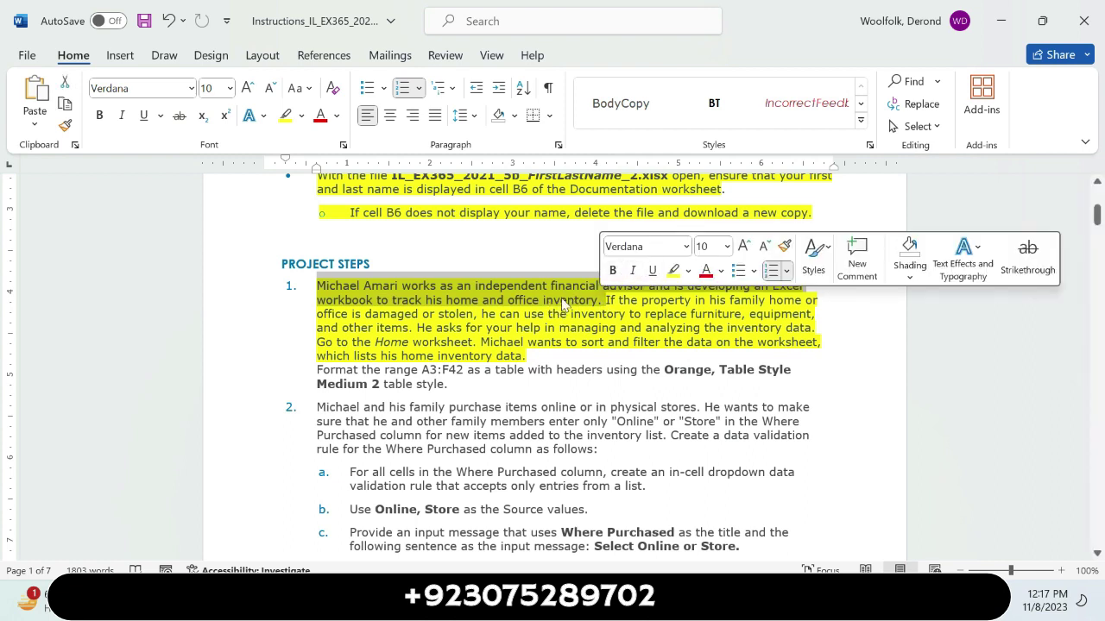
click(611, 331)
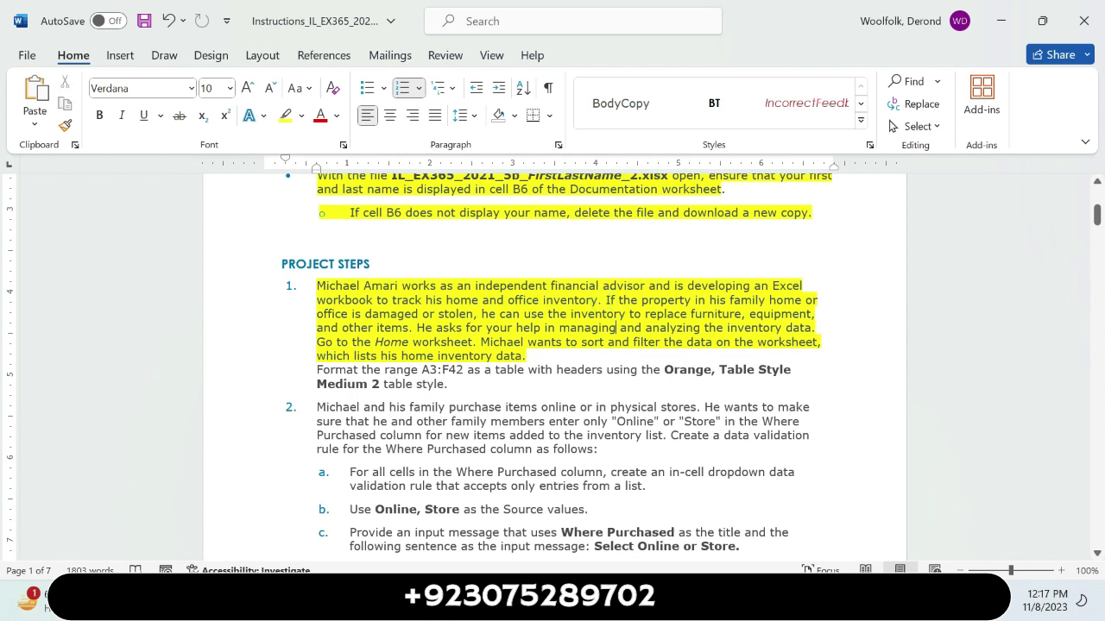
drag(606, 301, 429, 328)
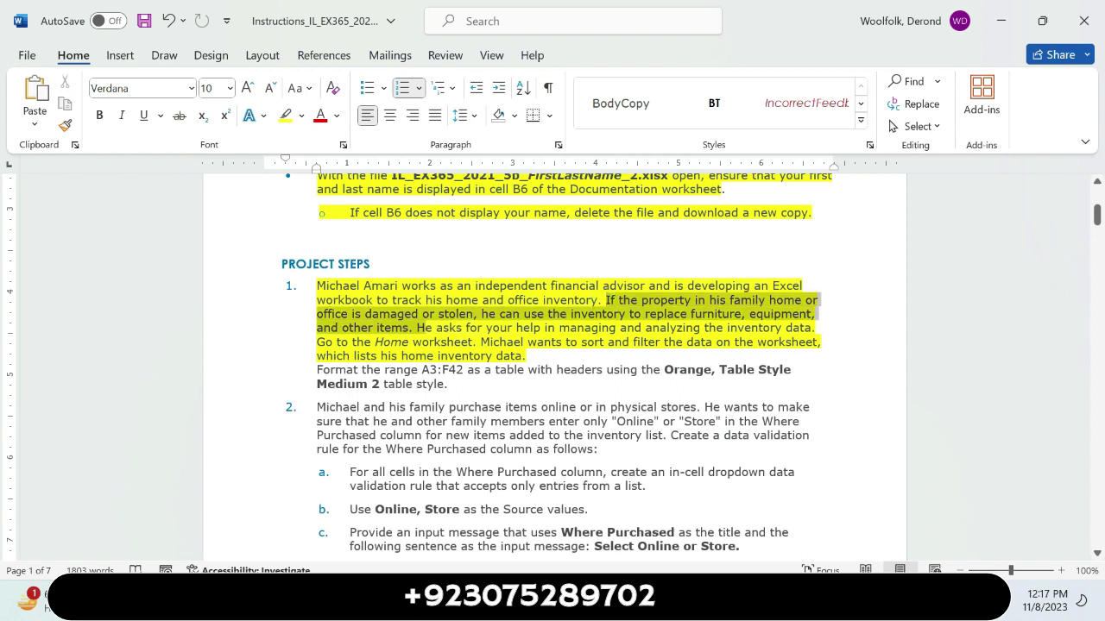
click(474, 314)
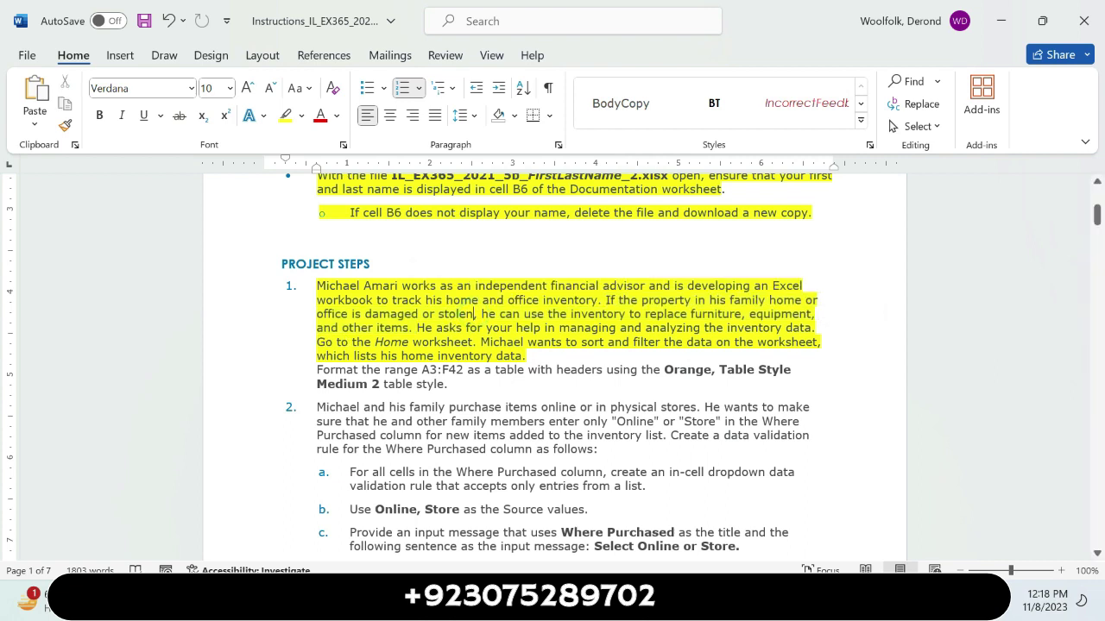
drag(480, 341, 526, 356)
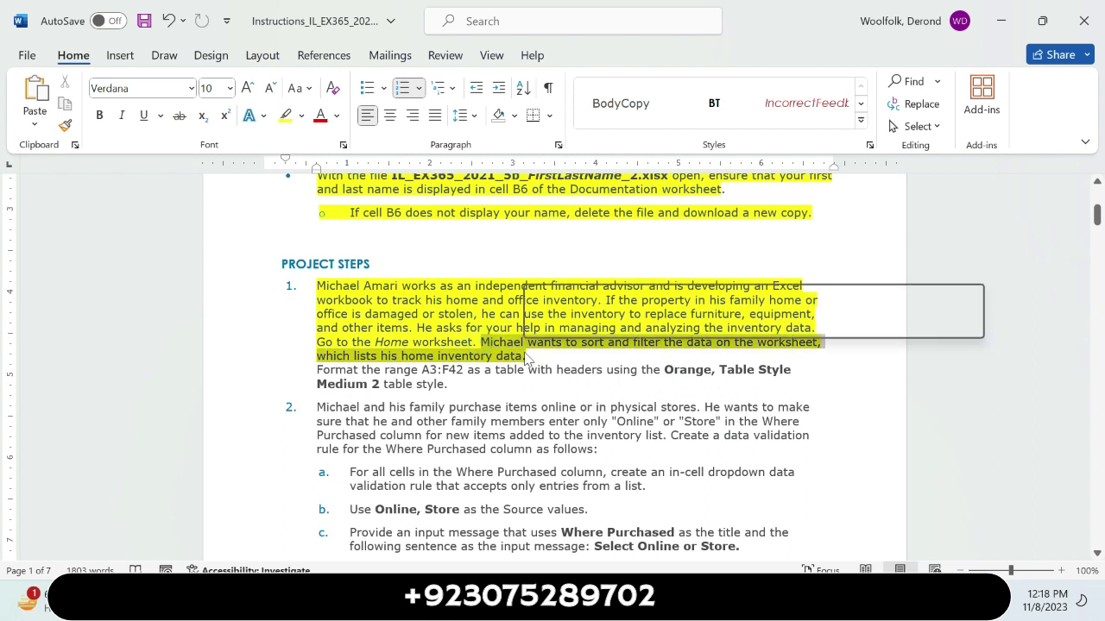
click(501, 366)
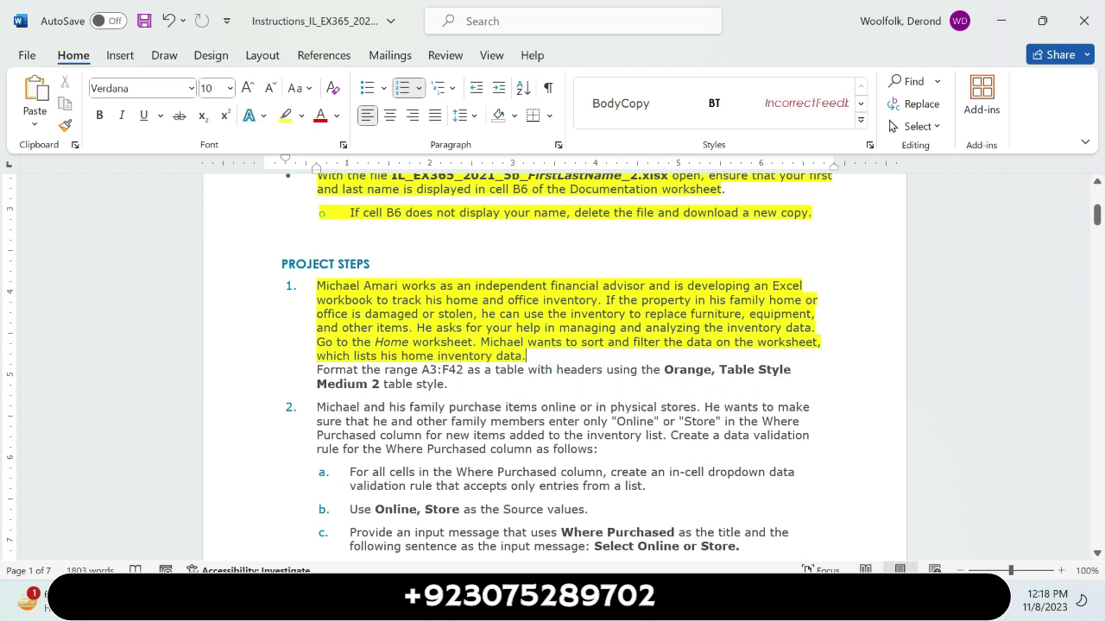
key(ctrl+z)
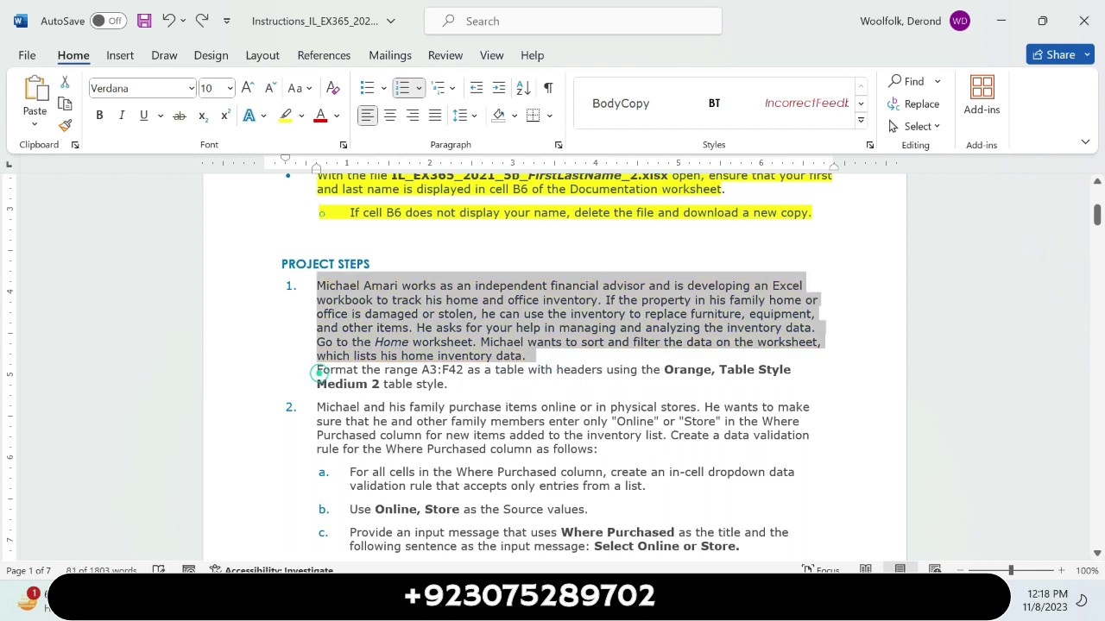
Step: Highlight the step 1 sentence in yellow and the range A3:F42 in turquoise
drag(318, 371, 447, 385)
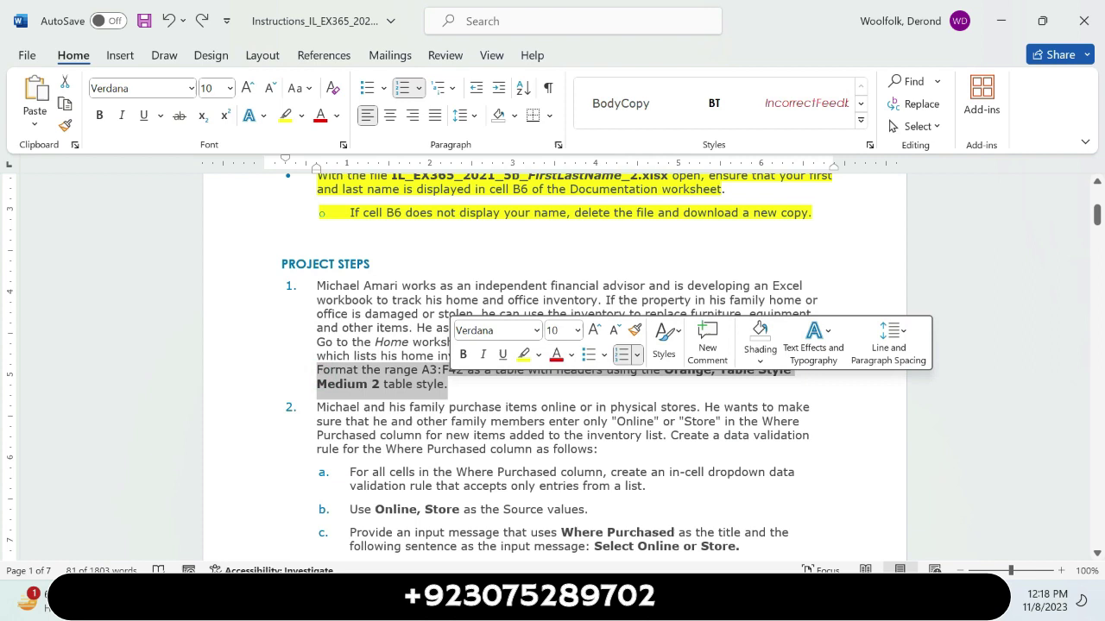
click(523, 359)
click(530, 378)
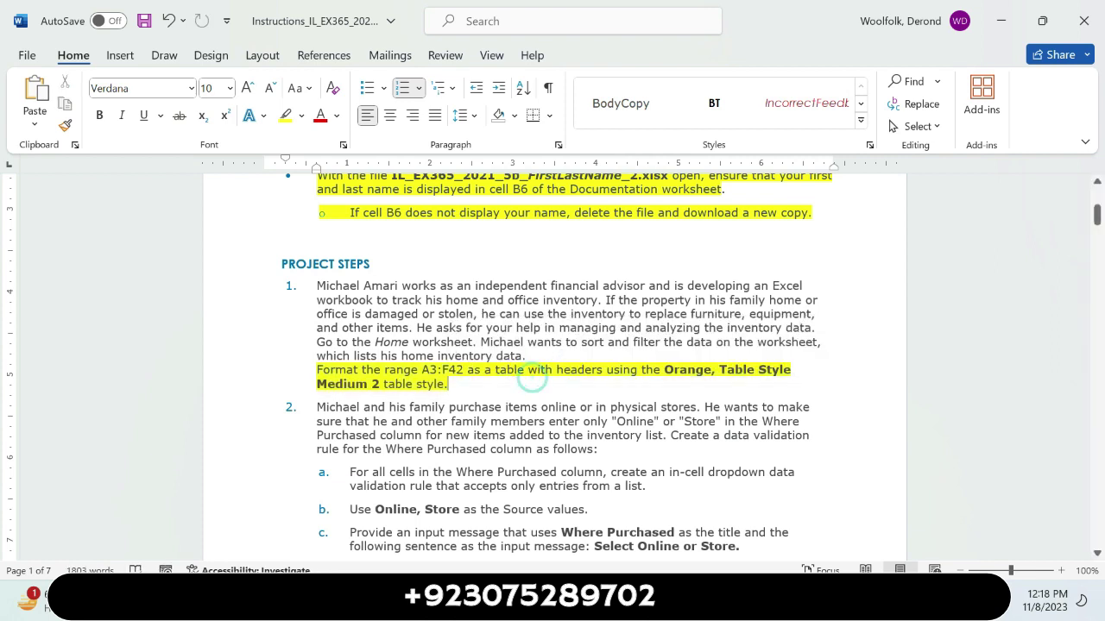
drag(422, 370, 466, 370)
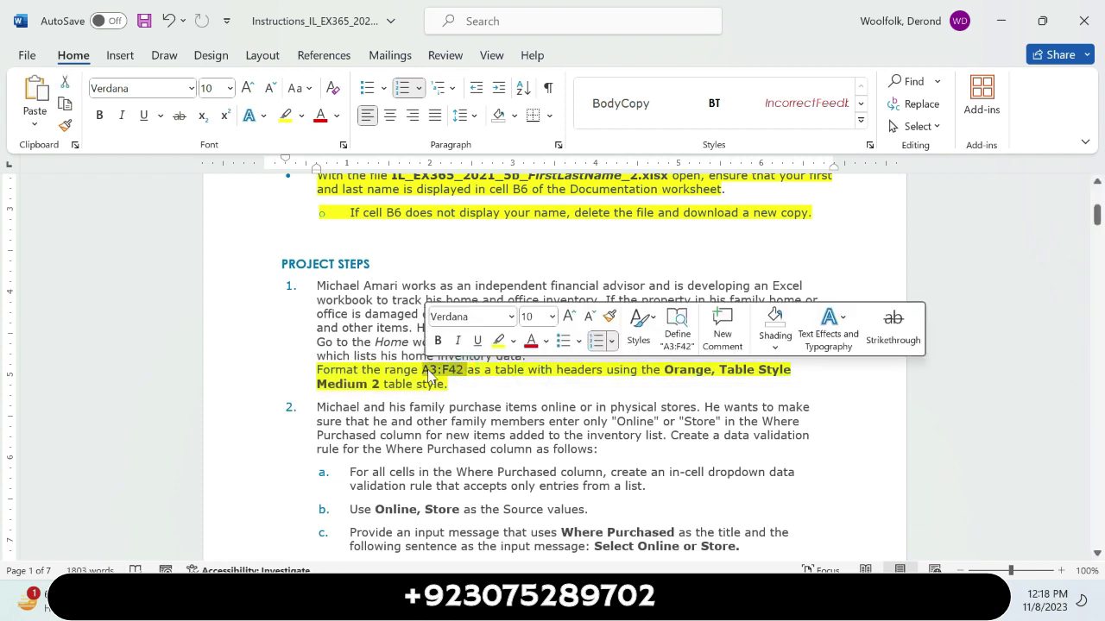
click(513, 342)
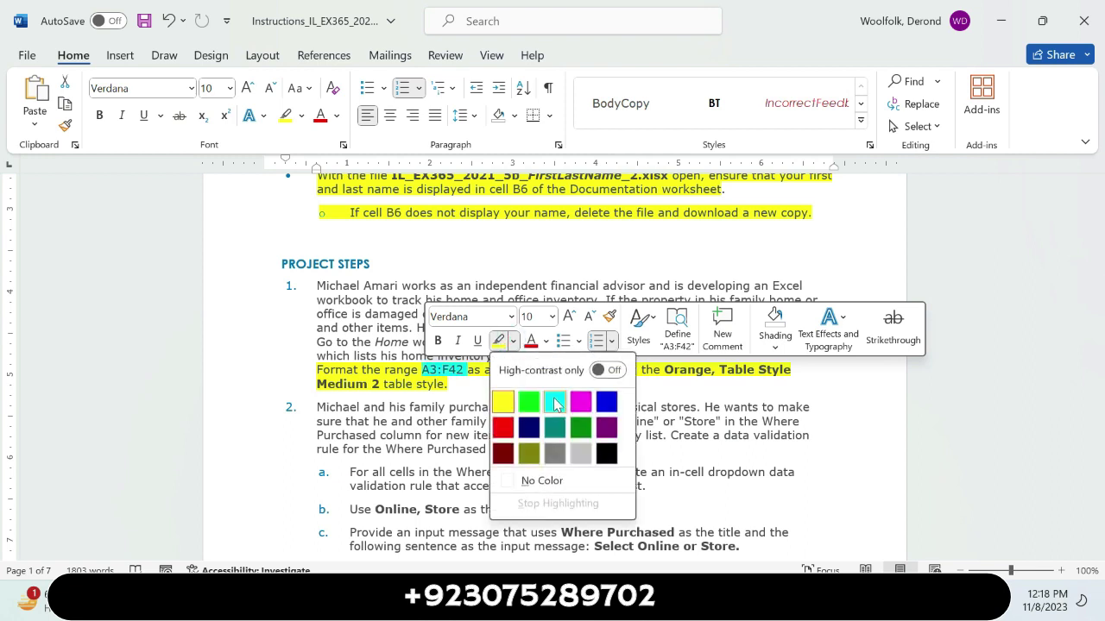
click(552, 398)
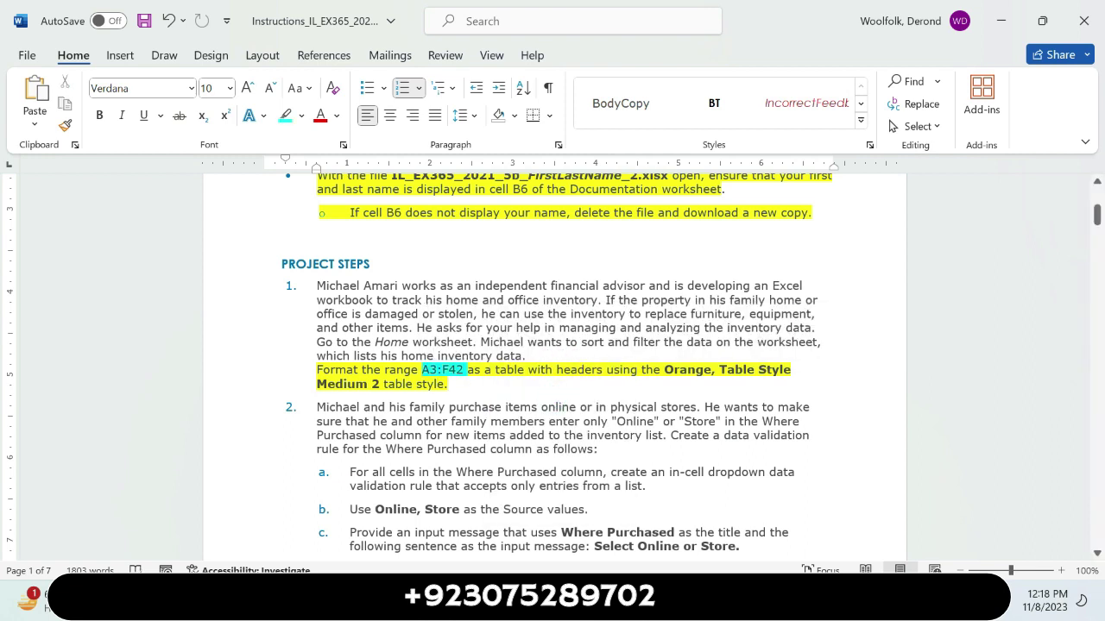
Step: Highlight the style name 'Orange, Table Style Medium 2' in cyan
drag(642, 369, 715, 370)
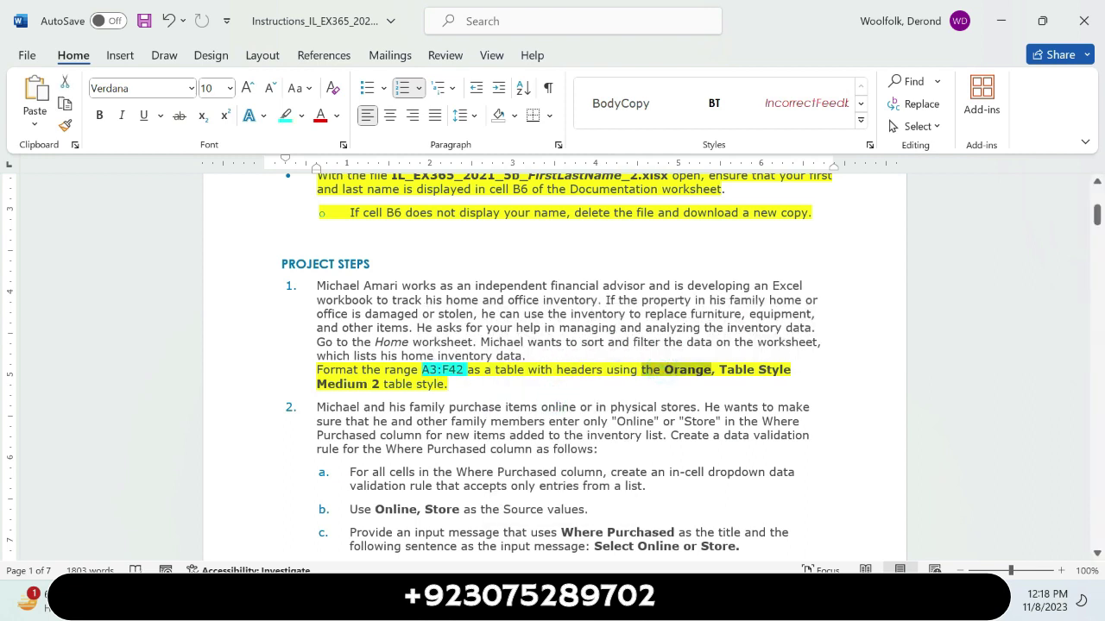
click(790, 369)
drag(790, 370, 664, 369)
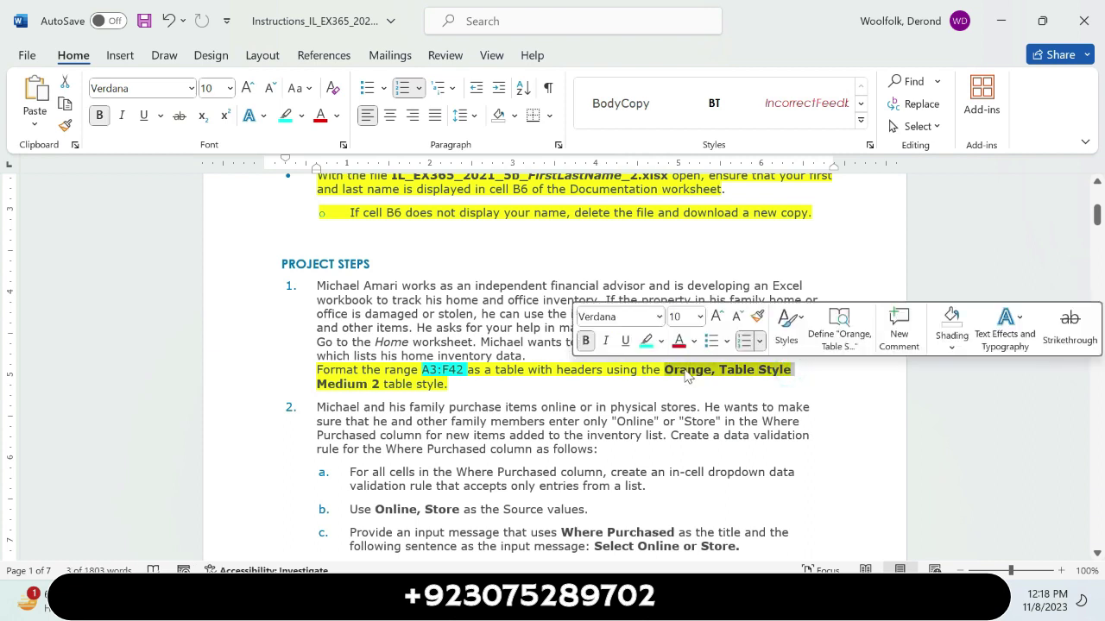
click(647, 343)
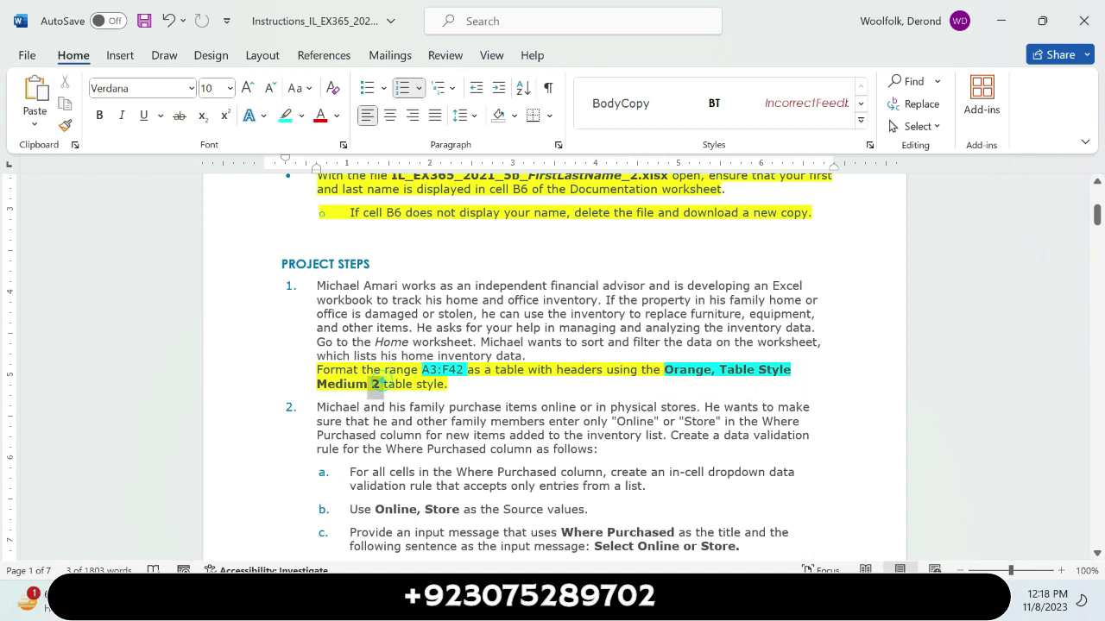
drag(380, 384, 338, 390)
click(404, 356)
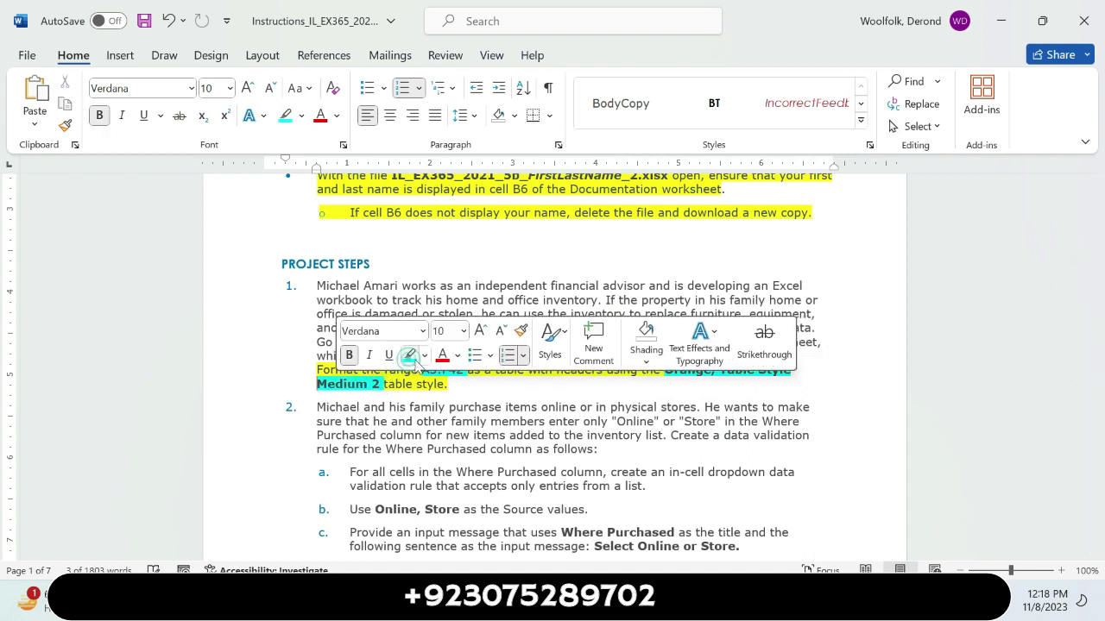
click(525, 383)
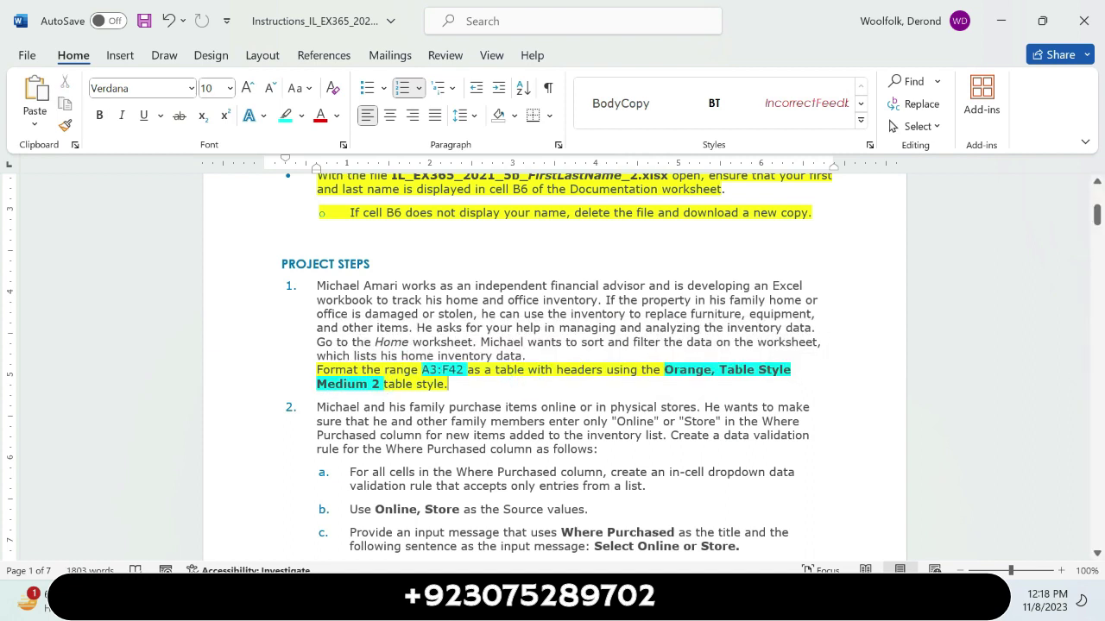
drag(465, 369, 422, 370)
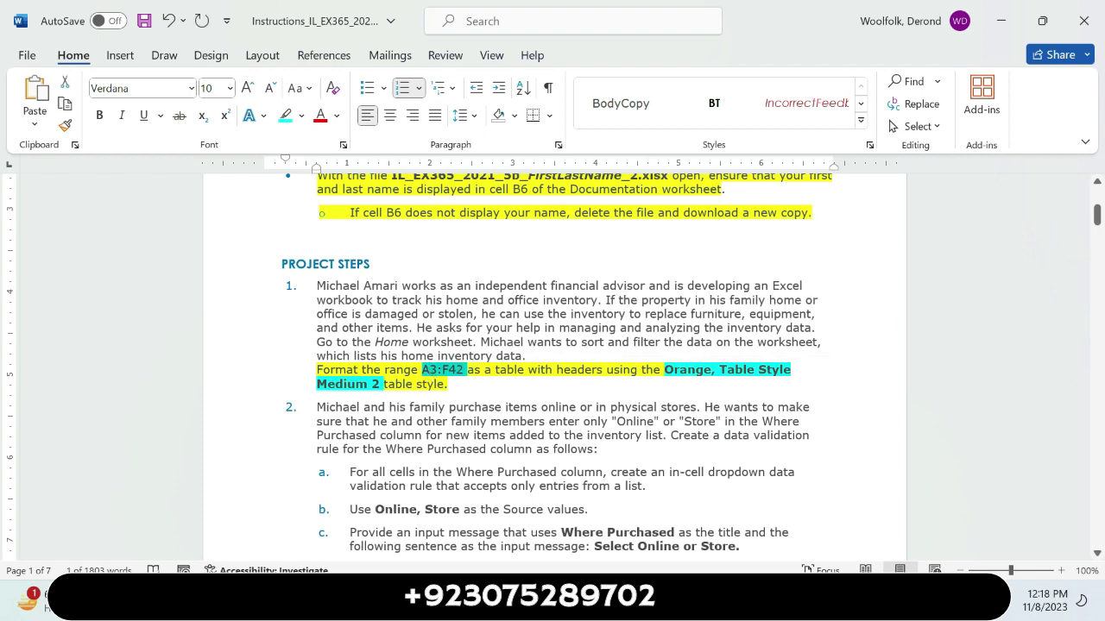
Step: In Excel, select the range A3:F42 through the Name Box
key(alt+Tab)
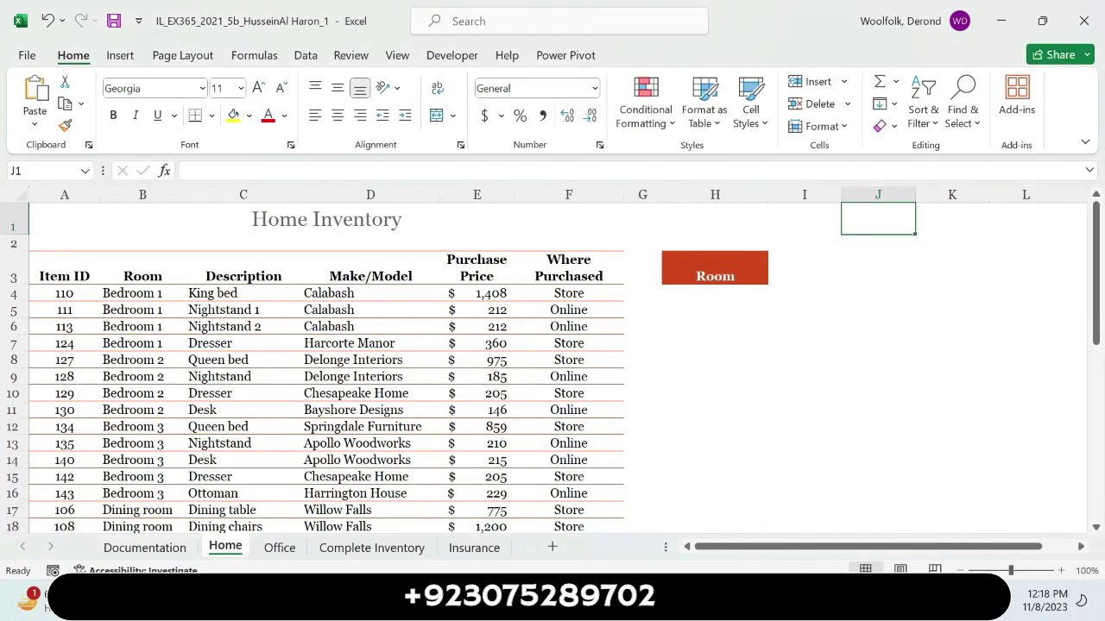
click(43, 171)
text(A3:F42)
key(Return)
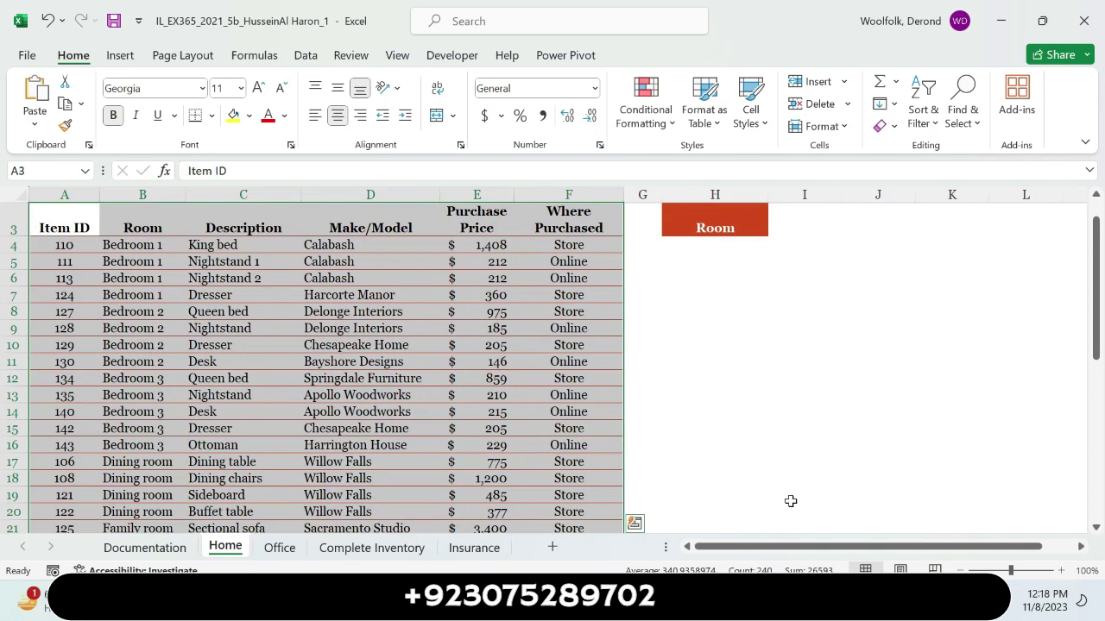
key(alt+Tab)
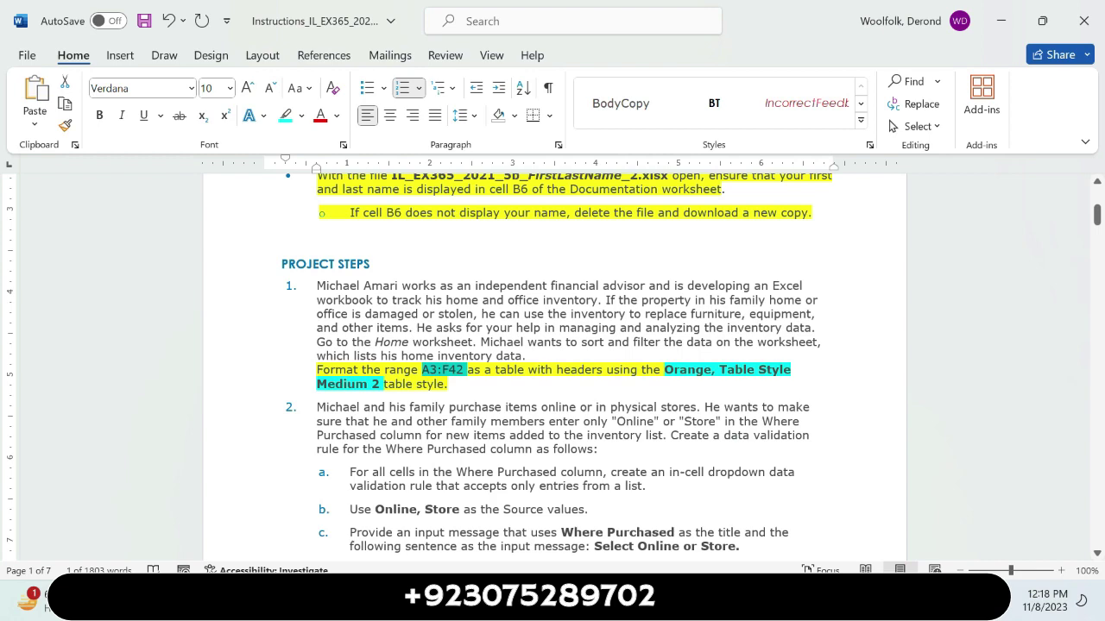
key(alt+Tab)
key(ctrl+a)
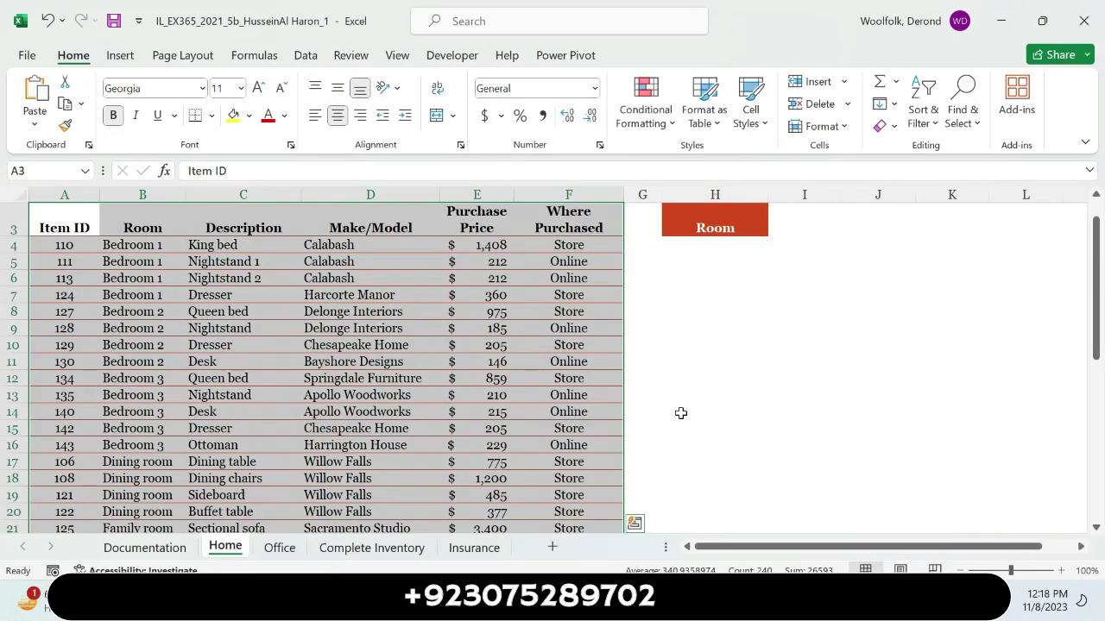
Step: Format the range as a table with headers in Orange, Table Style Medium 2
click(717, 125)
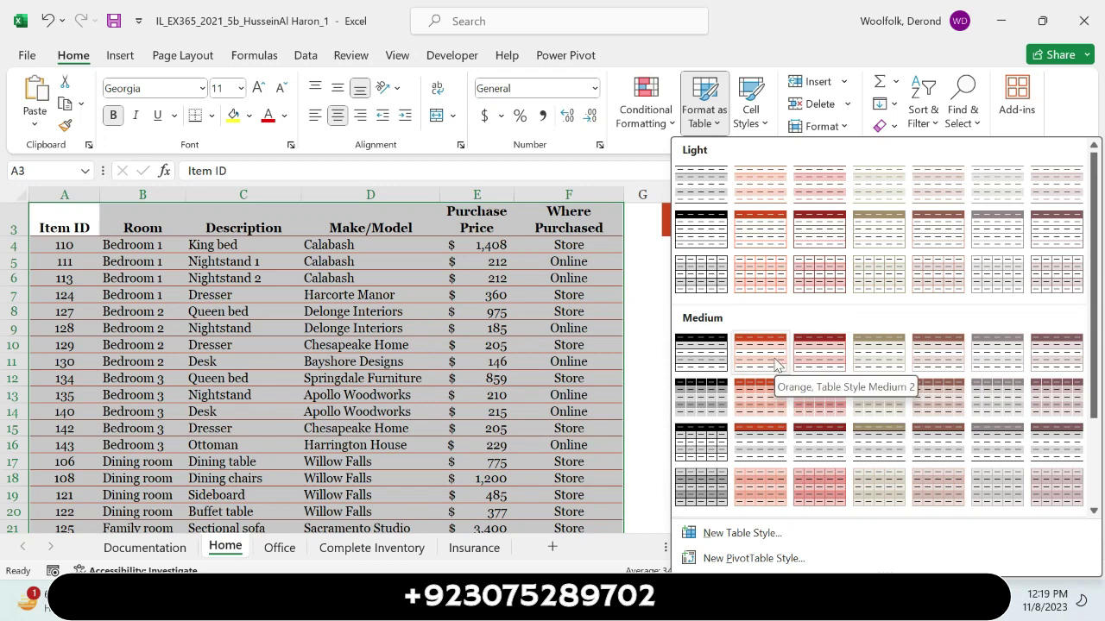
click(776, 365)
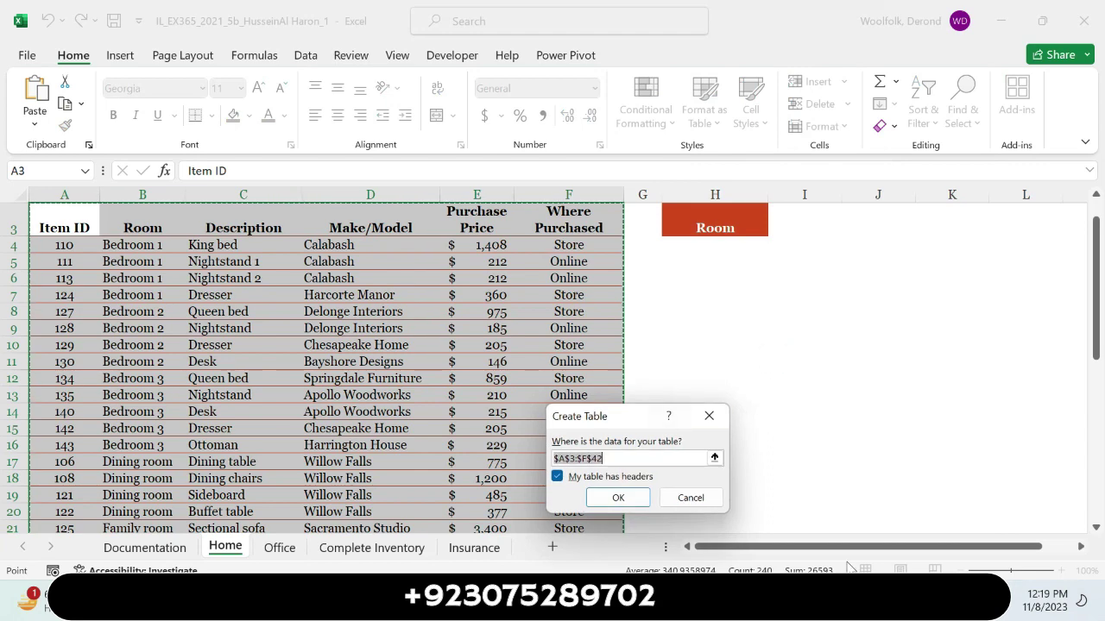
key(alt+Tab)
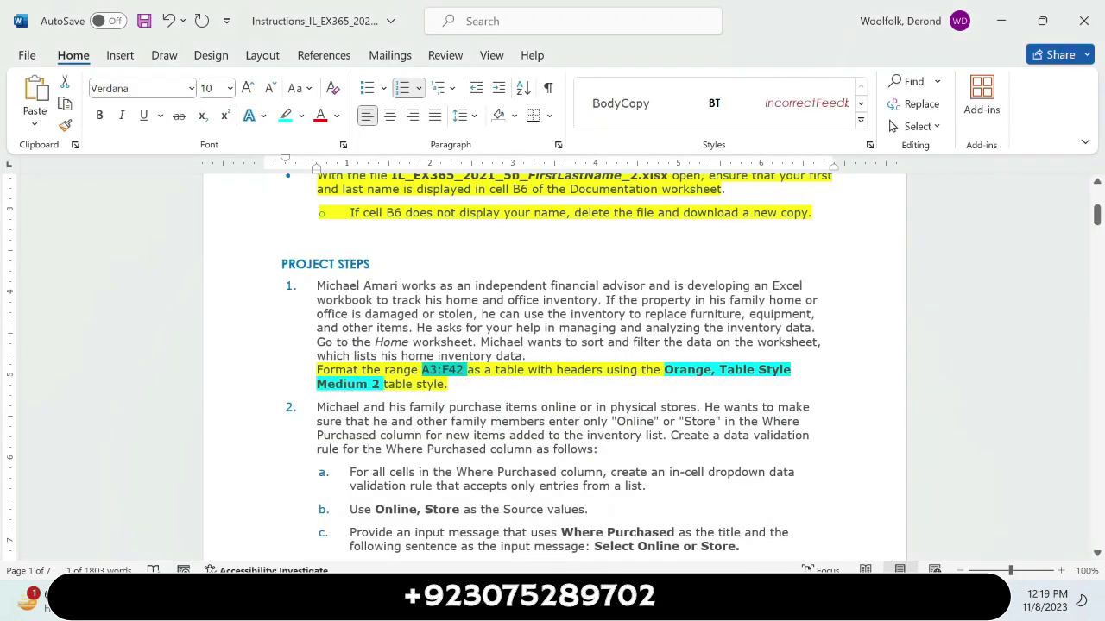
key(alt+Tab)
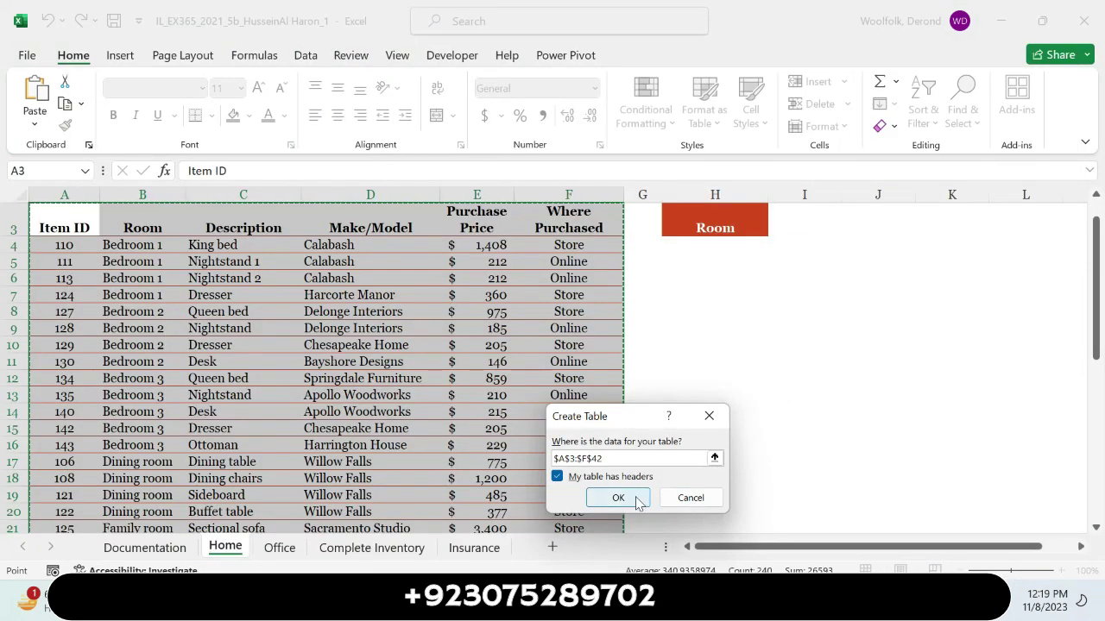
click(618, 499)
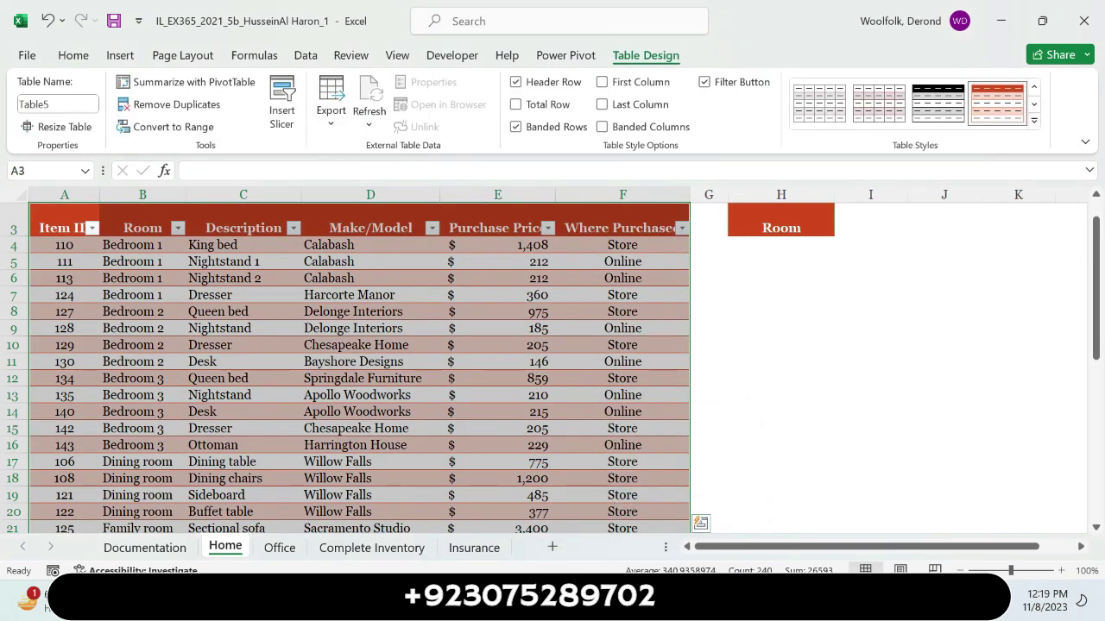
key(alt+Tab)
mouse_move(1102, 285)
mouse_down()
mouse_move(1101, 479)
mouse_move(1100, 215)
mouse_move(1099, 226)
mouse_up()
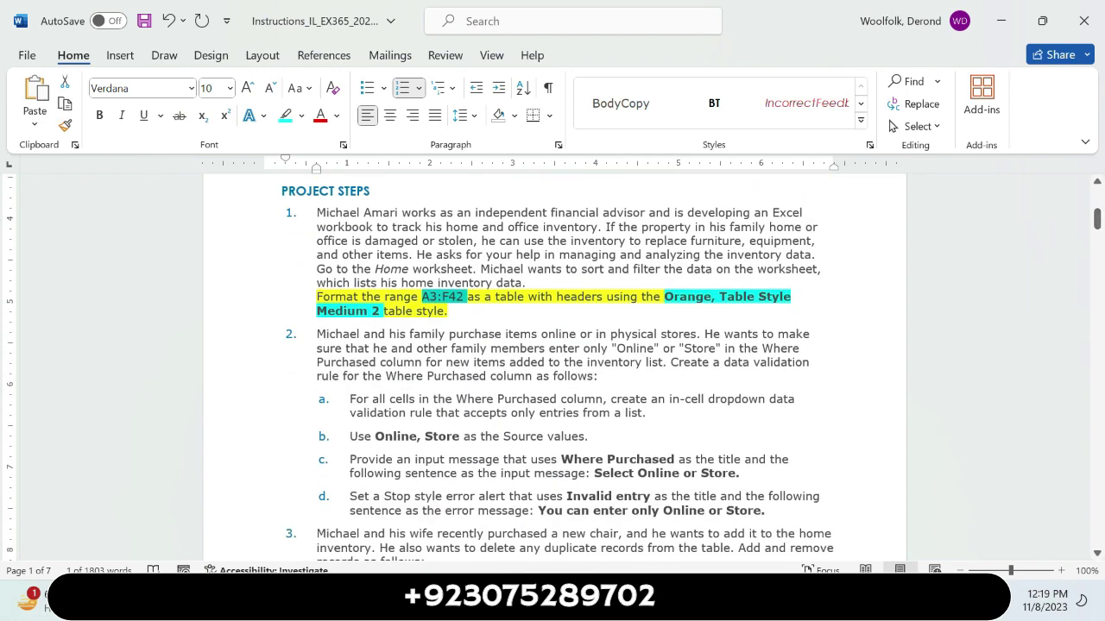
Step: Clear the Excel table selection, then highlight step 2 and sub-step a in yellow in Word
key(alt+Tab)
click(888, 429)
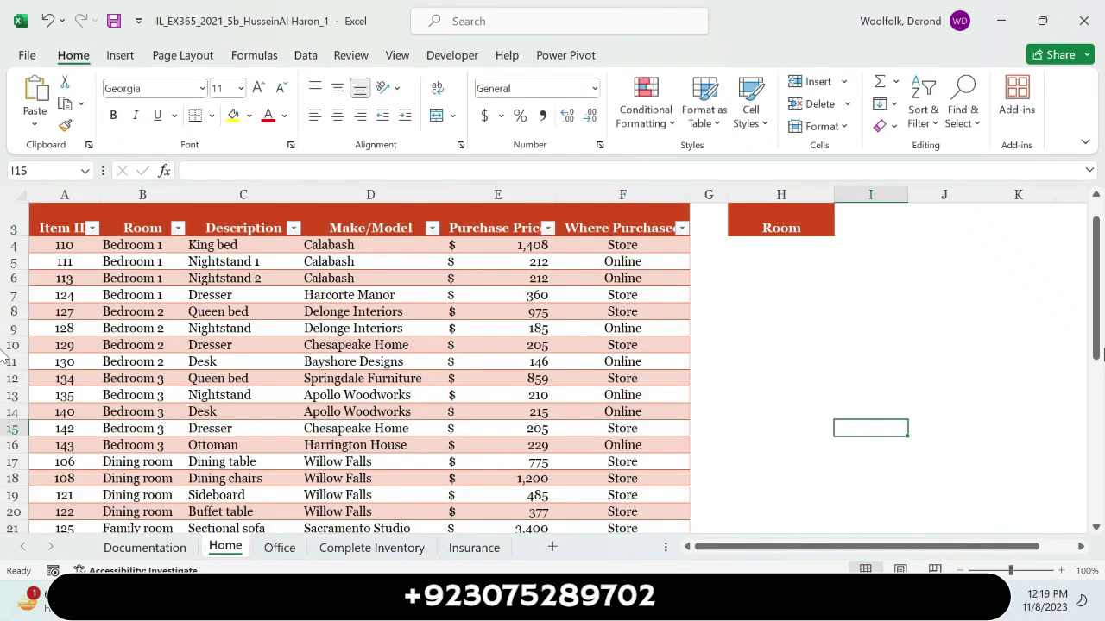
drag(1099, 354, 1098, 338)
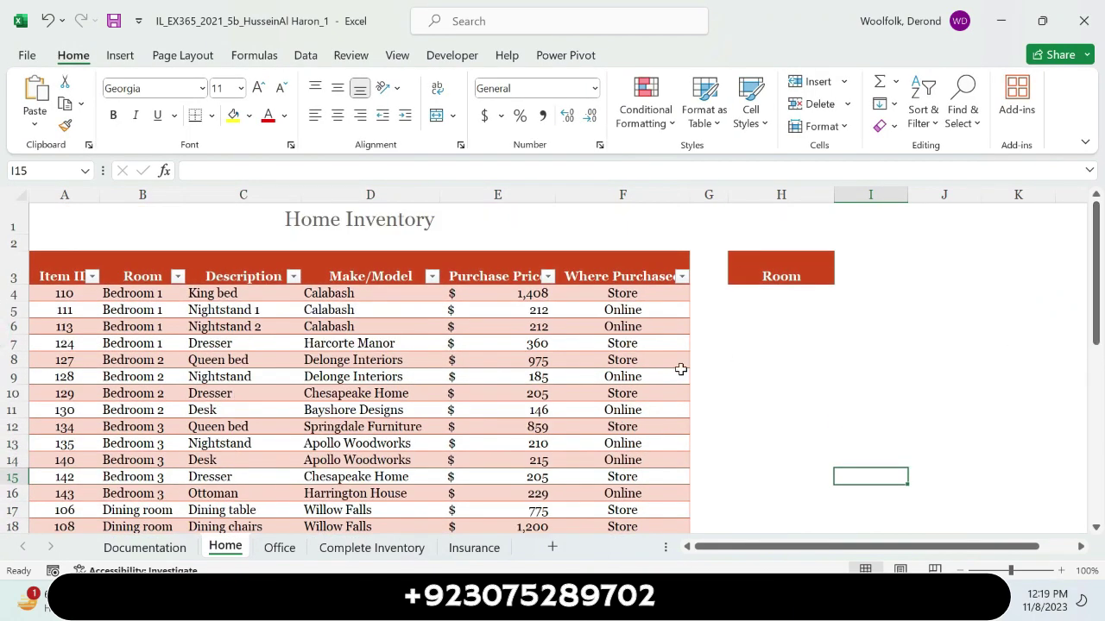
key(alt+Tab)
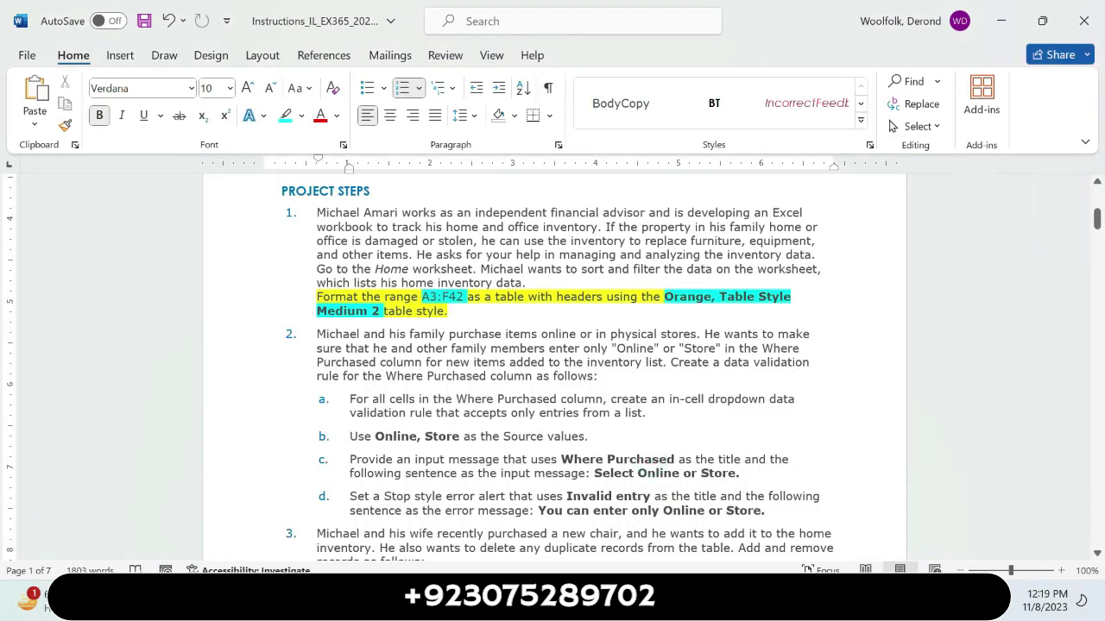
drag(313, 333, 595, 378)
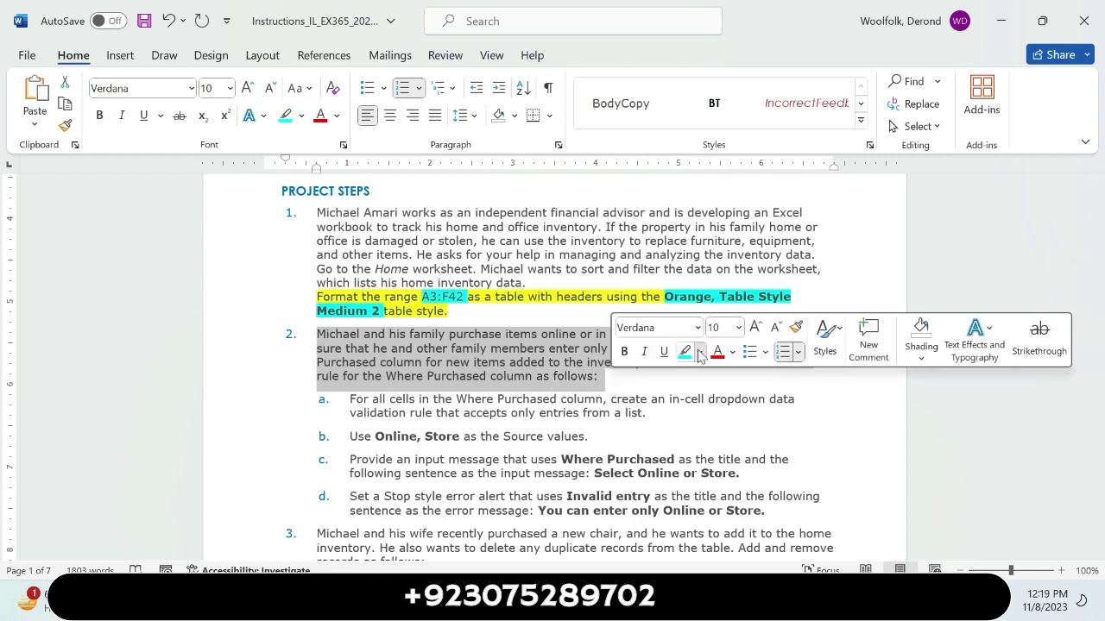
click(699, 352)
click(690, 412)
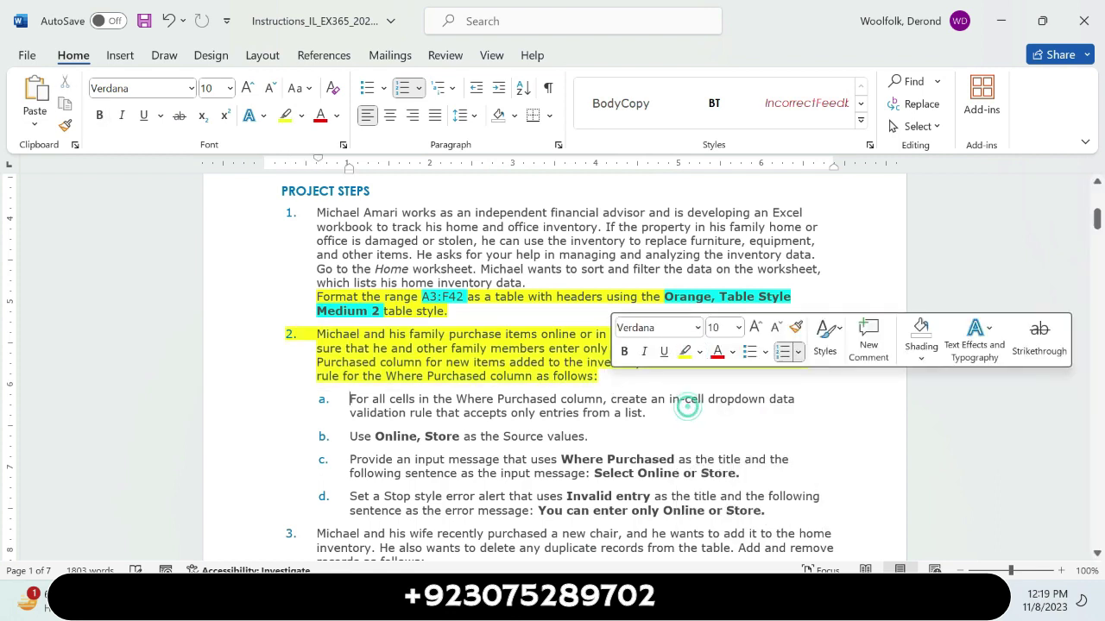
click(672, 397)
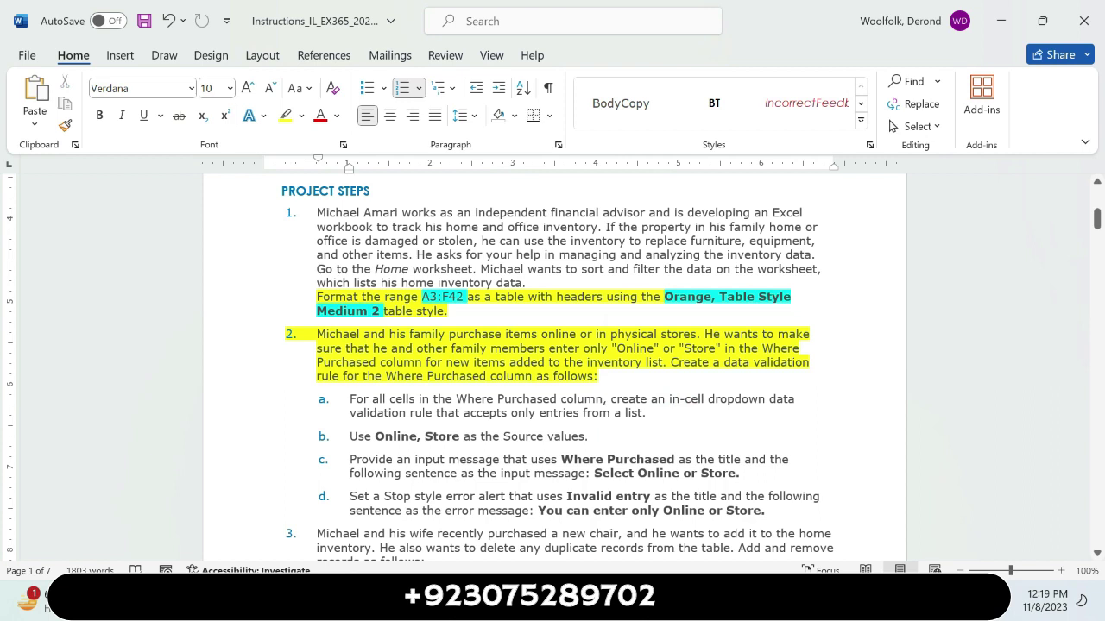
drag(348, 398, 653, 415)
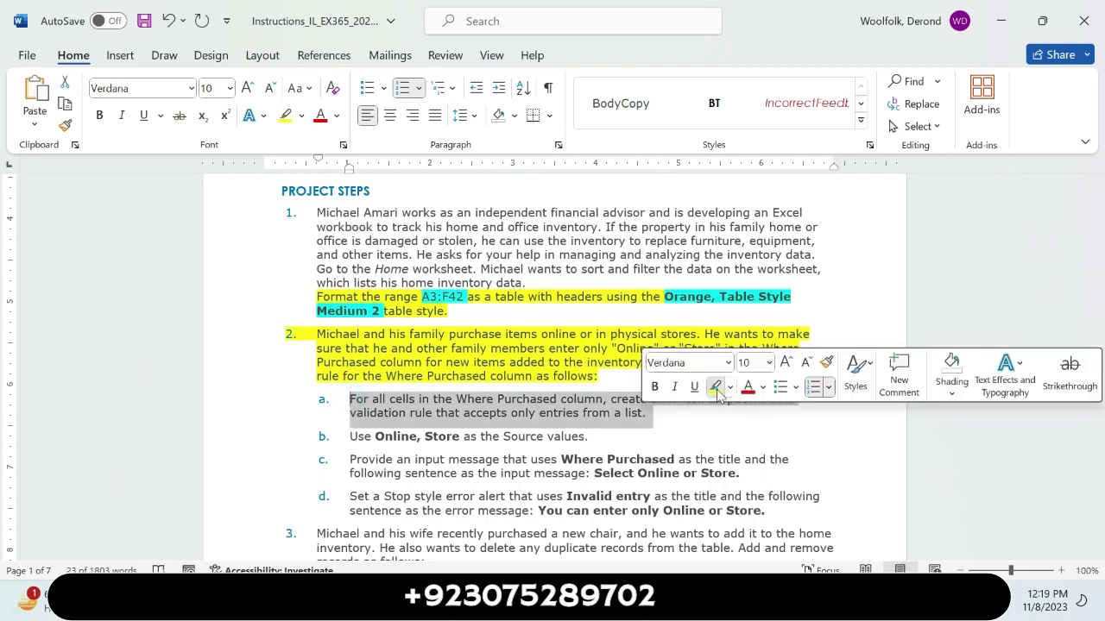
click(716, 386)
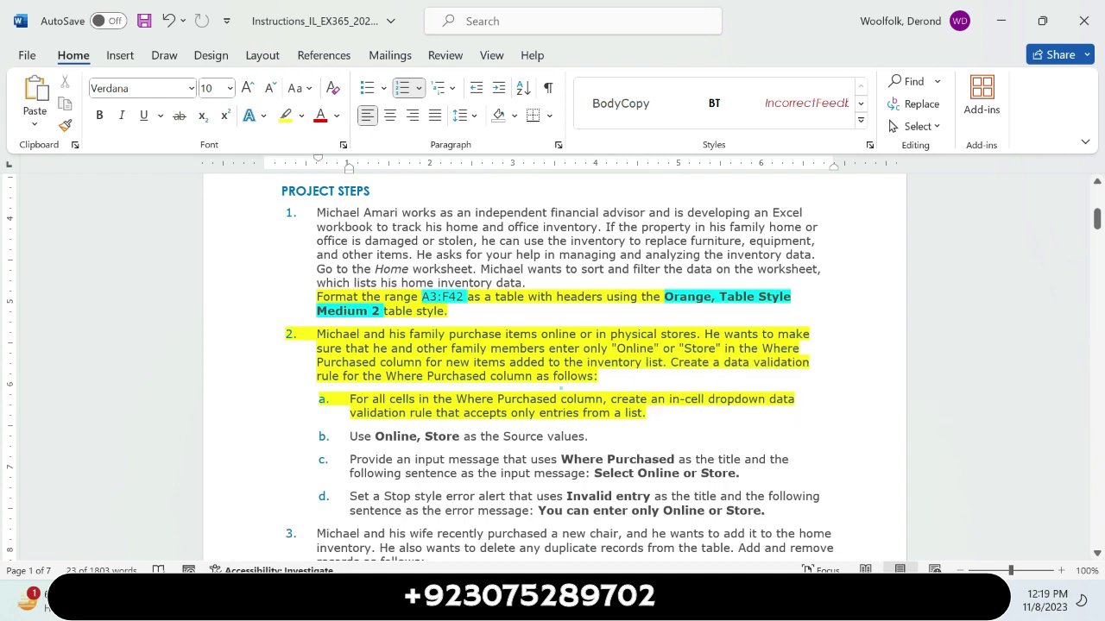
click(561, 384)
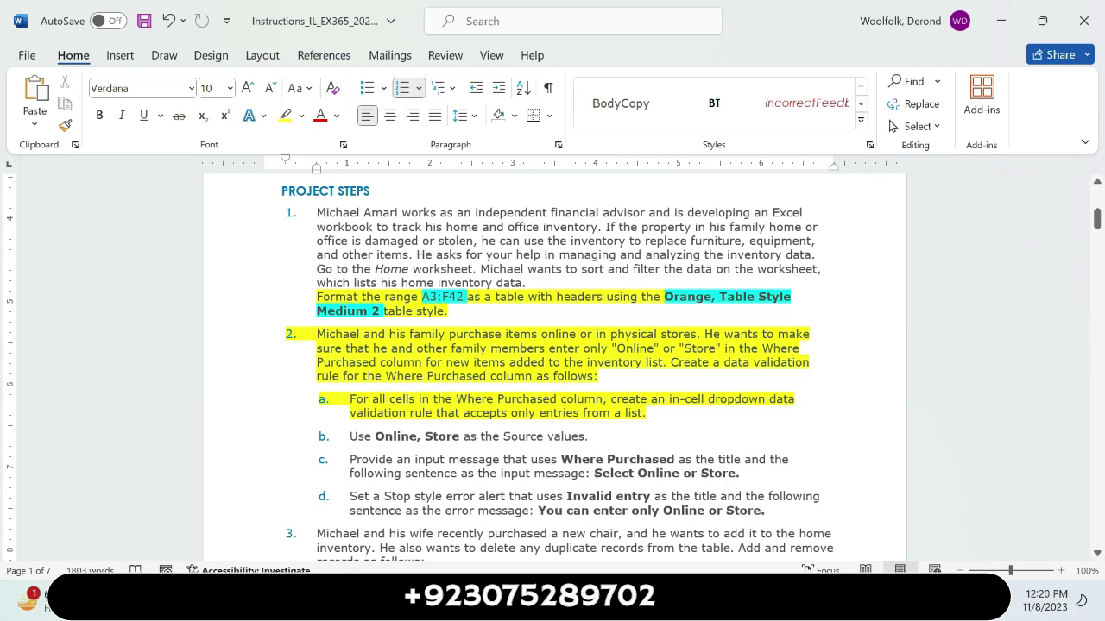
Step: Highlight 'list', 'cell dropdown data validation rule' and 'Where Purchased column' in turquoise
drag(624, 413, 646, 412)
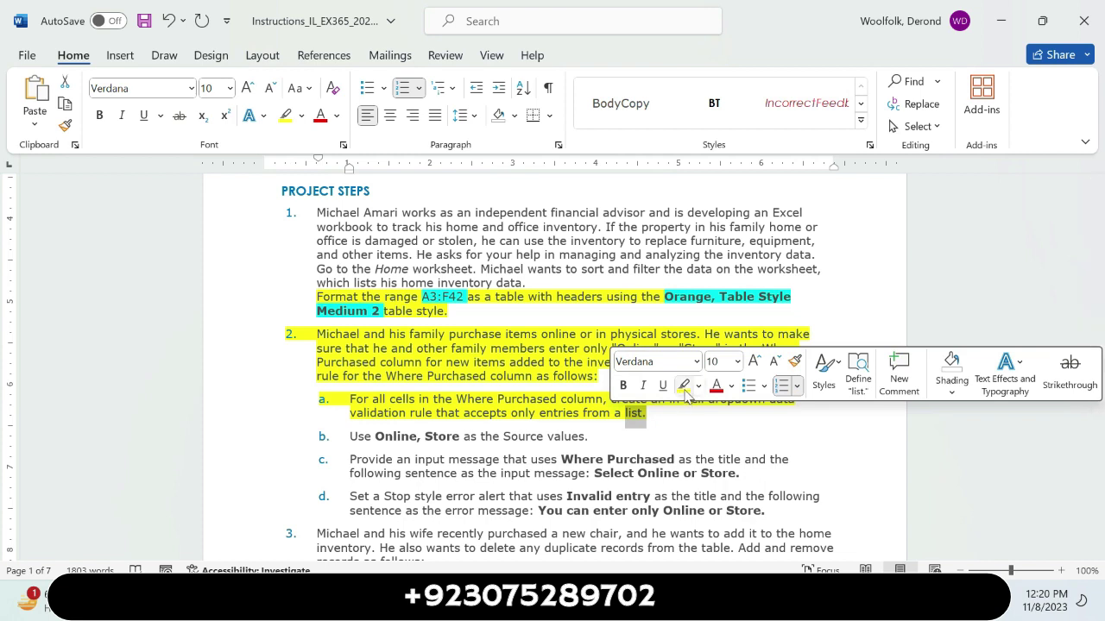
click(698, 386)
click(734, 441)
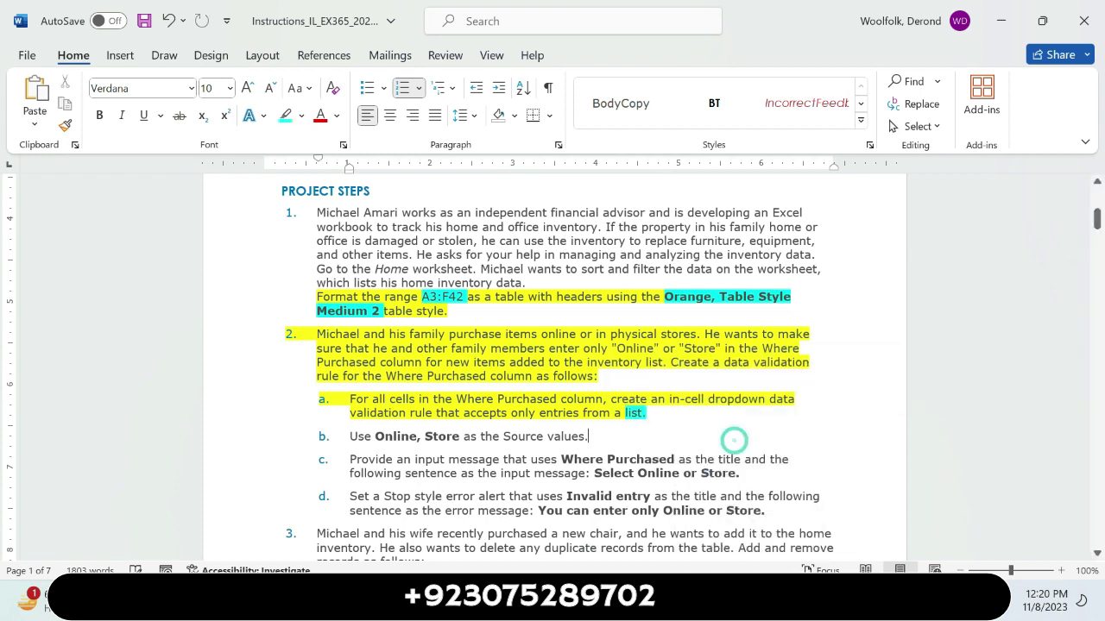
click(694, 433)
mouse_move(703, 399)
mouse_down()
mouse_move(425, 414)
mouse_move(436, 415)
mouse_up()
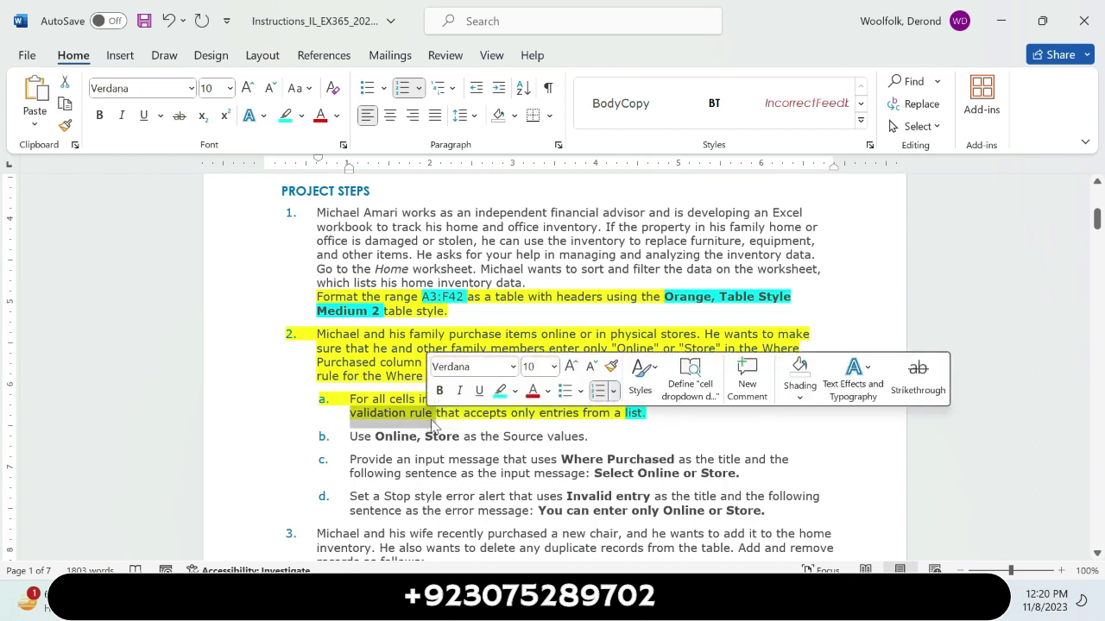
click(498, 394)
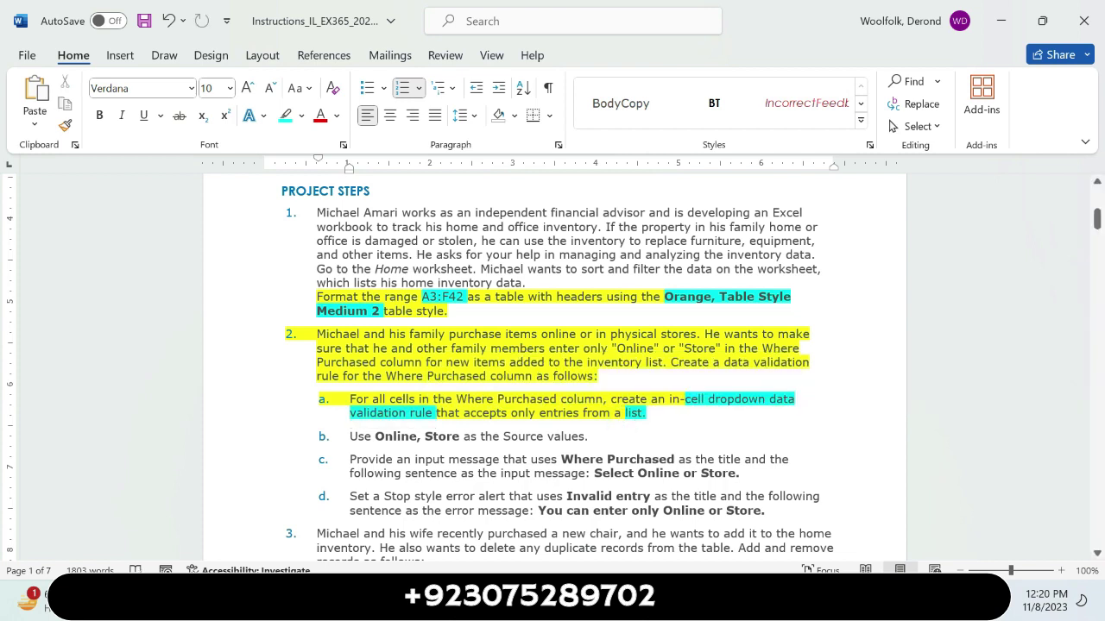
drag(457, 399, 603, 400)
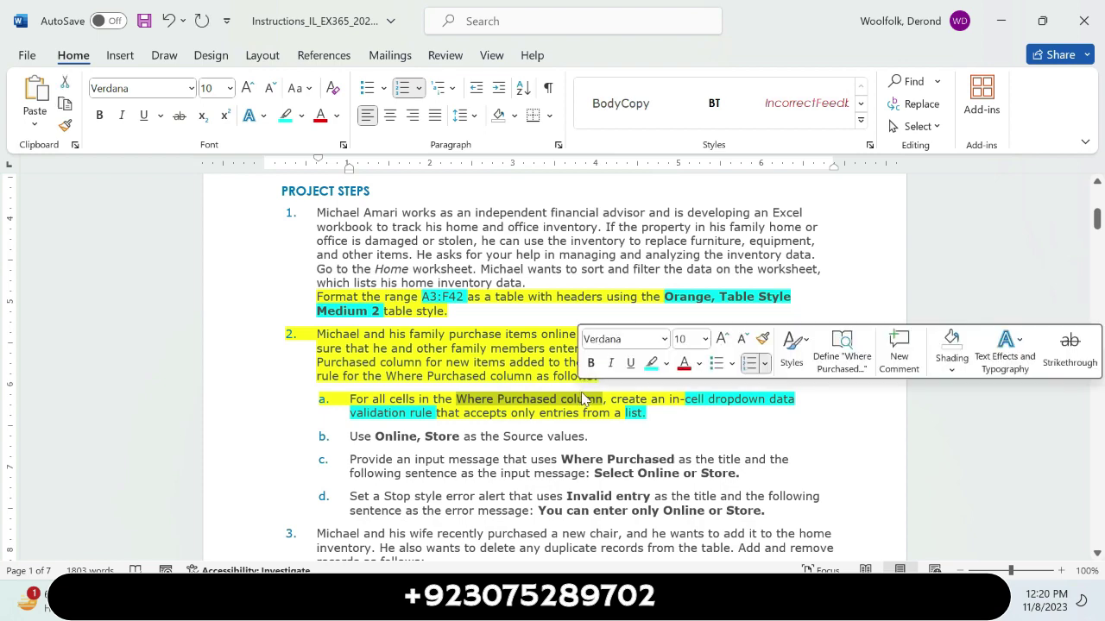
click(649, 364)
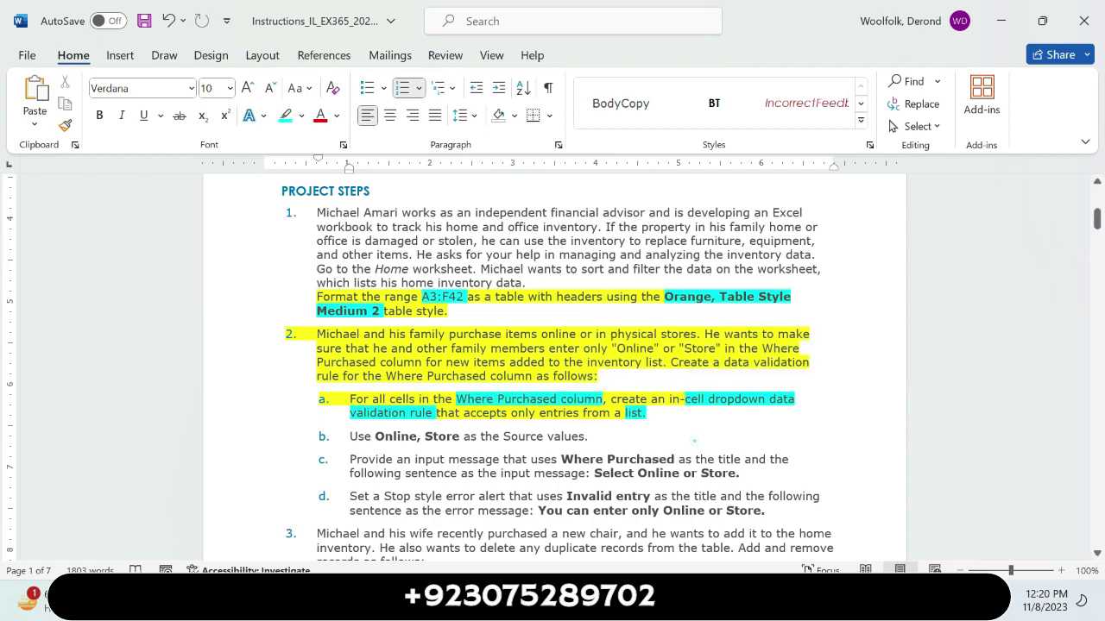
click(694, 440)
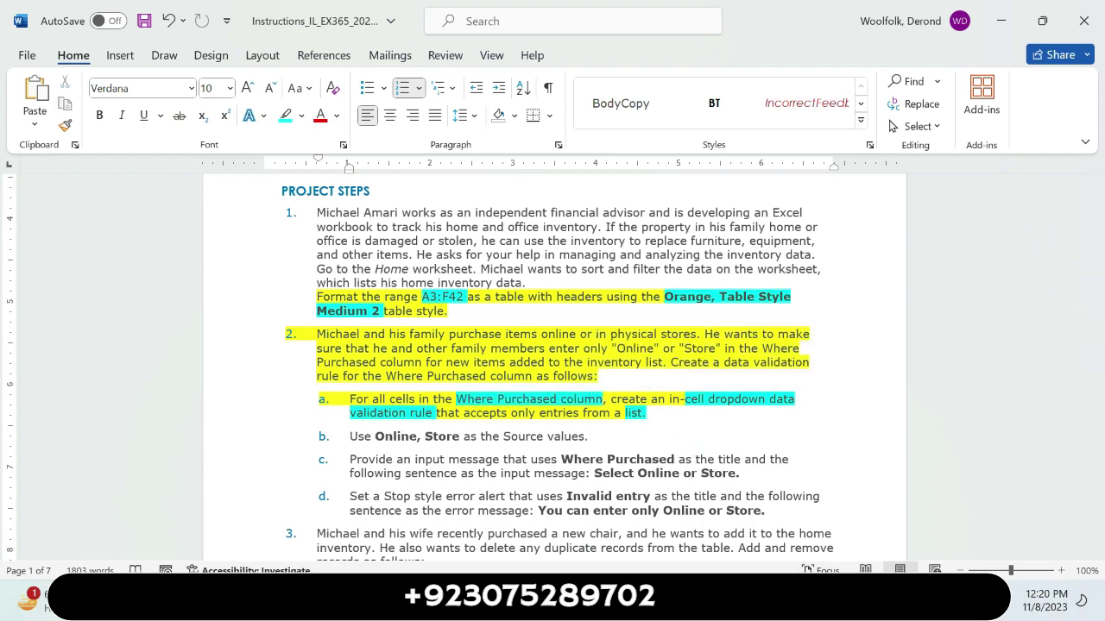
Step: Return to the inventory workbook's Home sheet
key(alt+Tab)
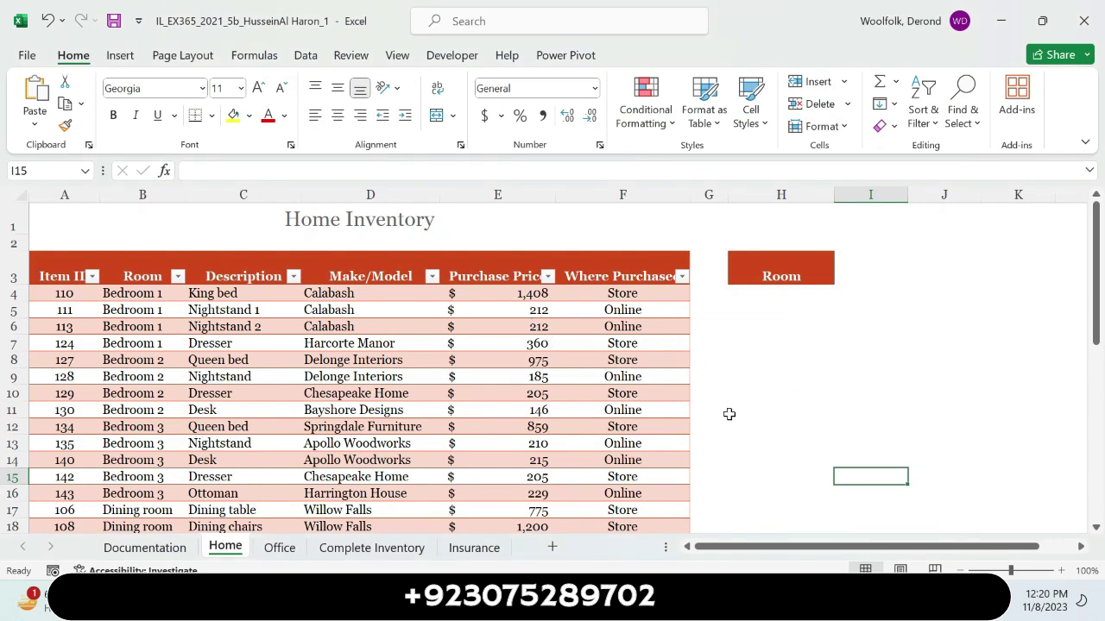
key(alt+Tab)
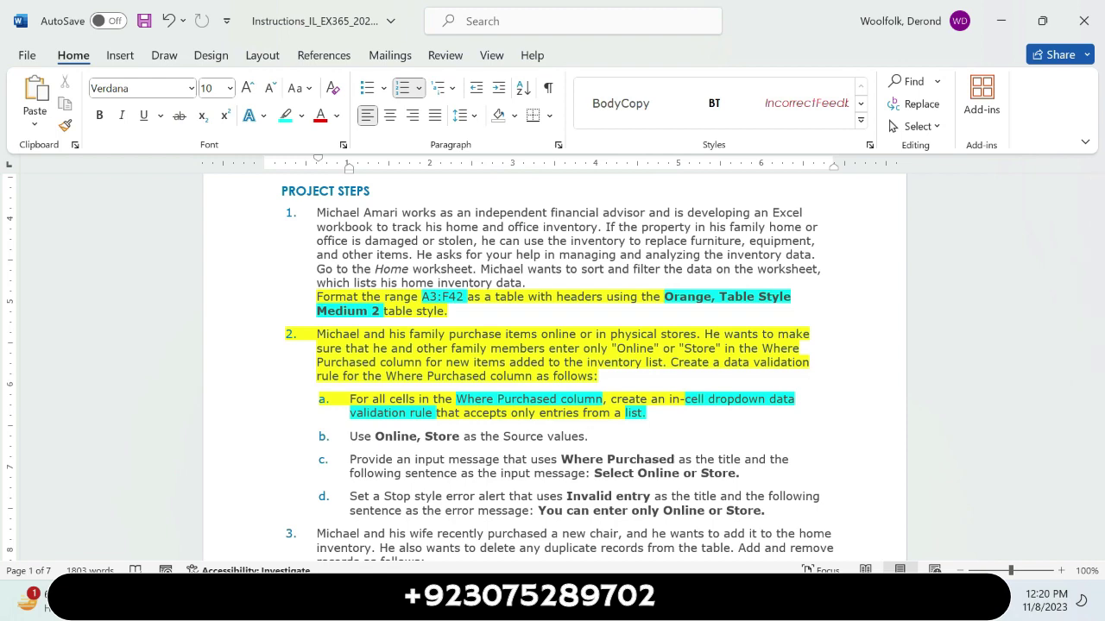
key(alt+Tab)
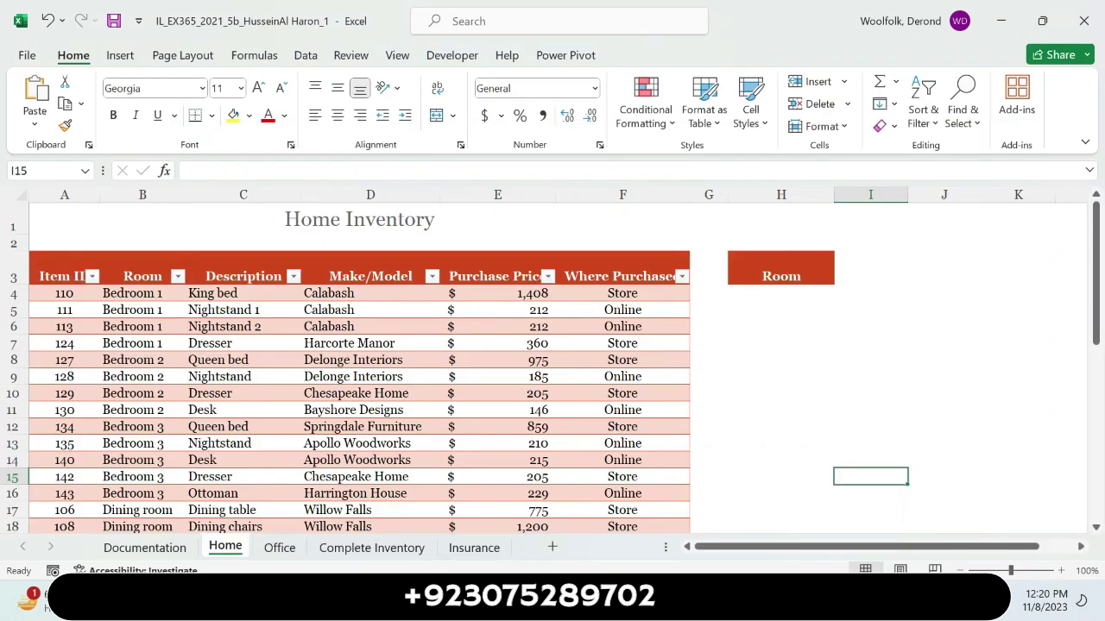
Step: Select the Where Purchased entries F4:F42
click(638, 293)
drag(638, 294, 656, 497)
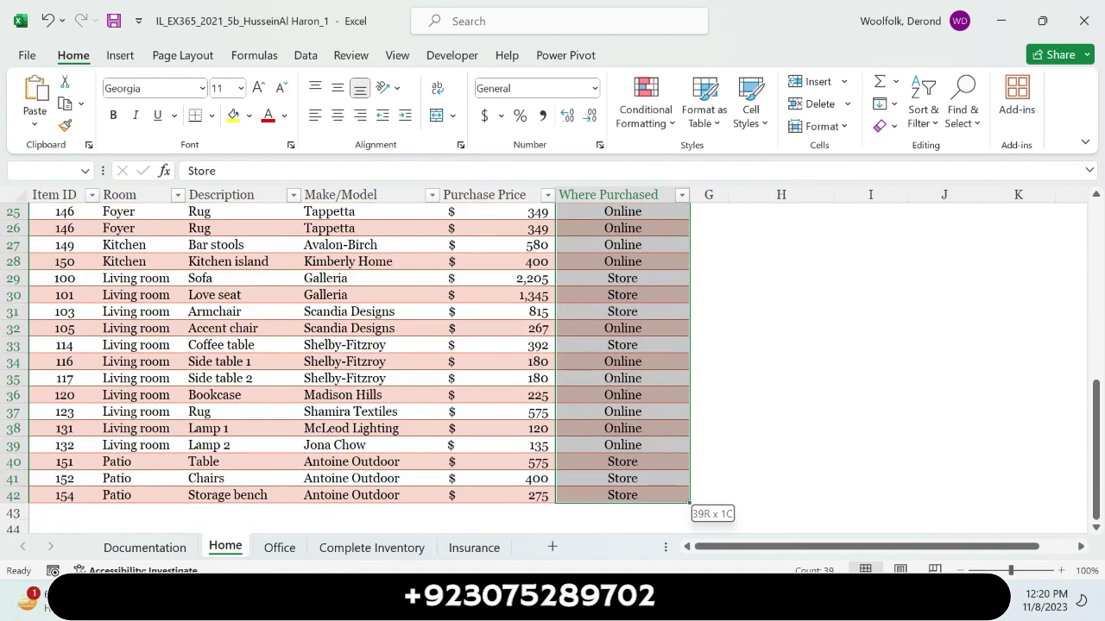
drag(656, 499, 648, 461)
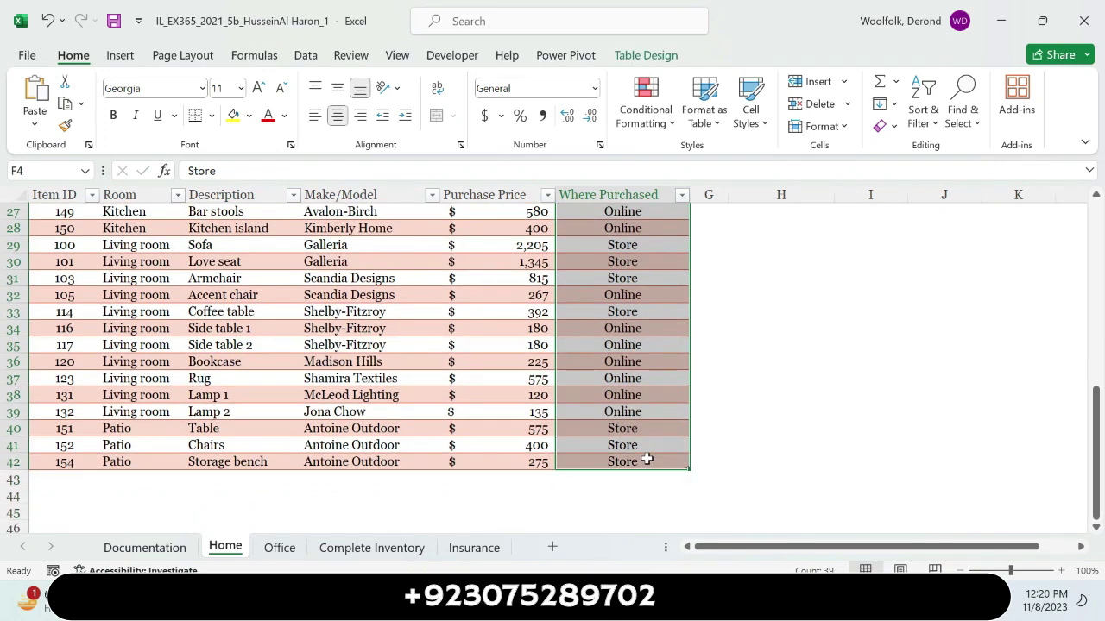
key(alt+Tab)
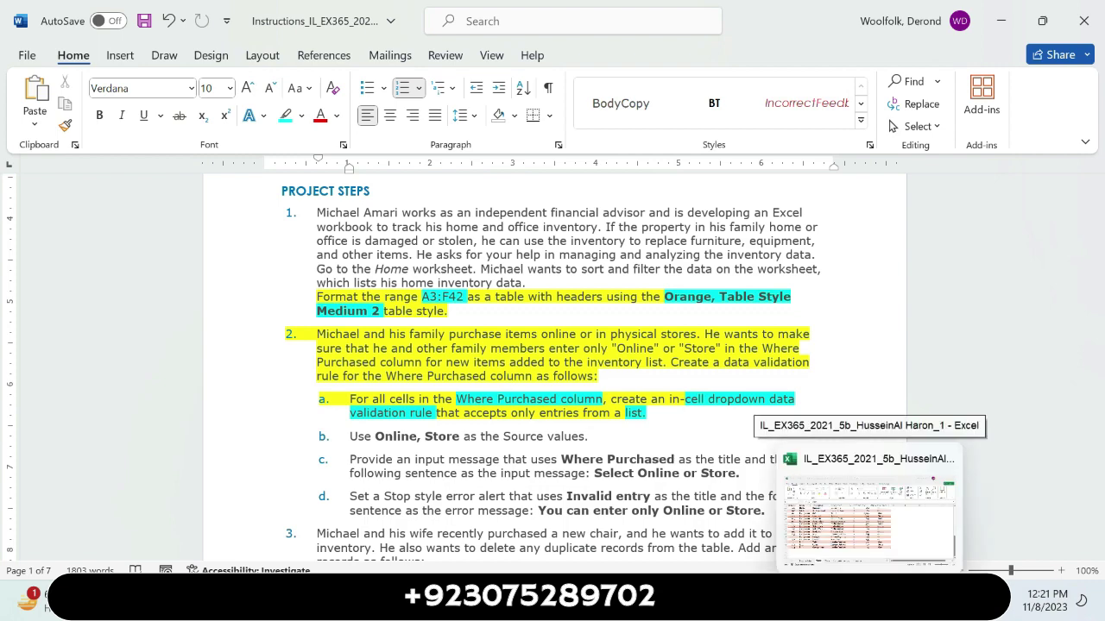
click(869, 505)
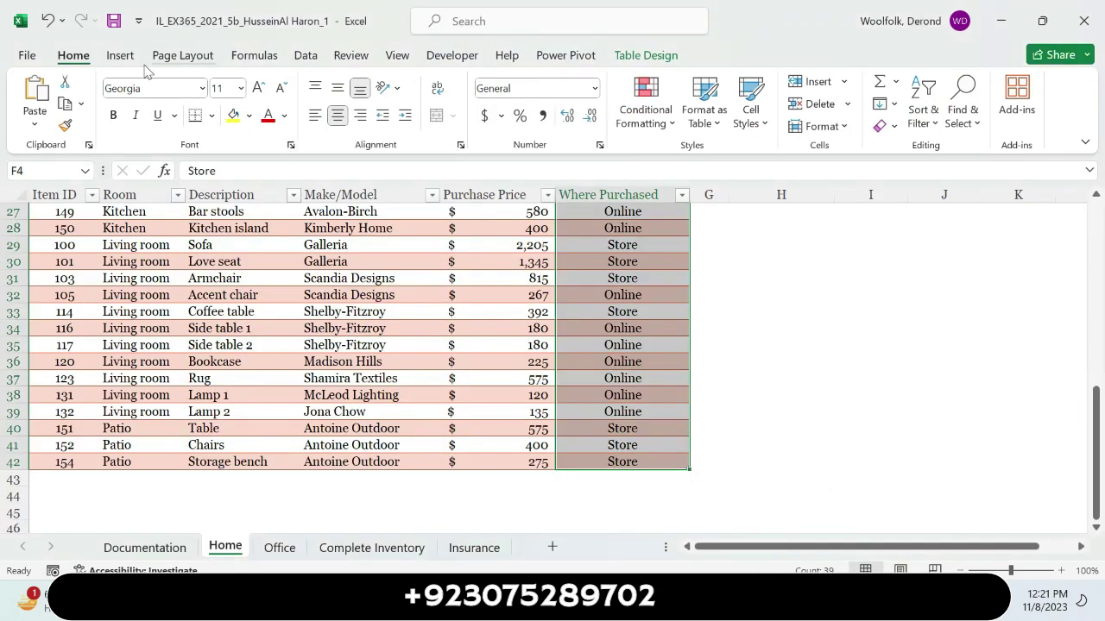
Step: Open the Data Validation dialog from the Data tab's Data Tools
click(121, 55)
click(179, 55)
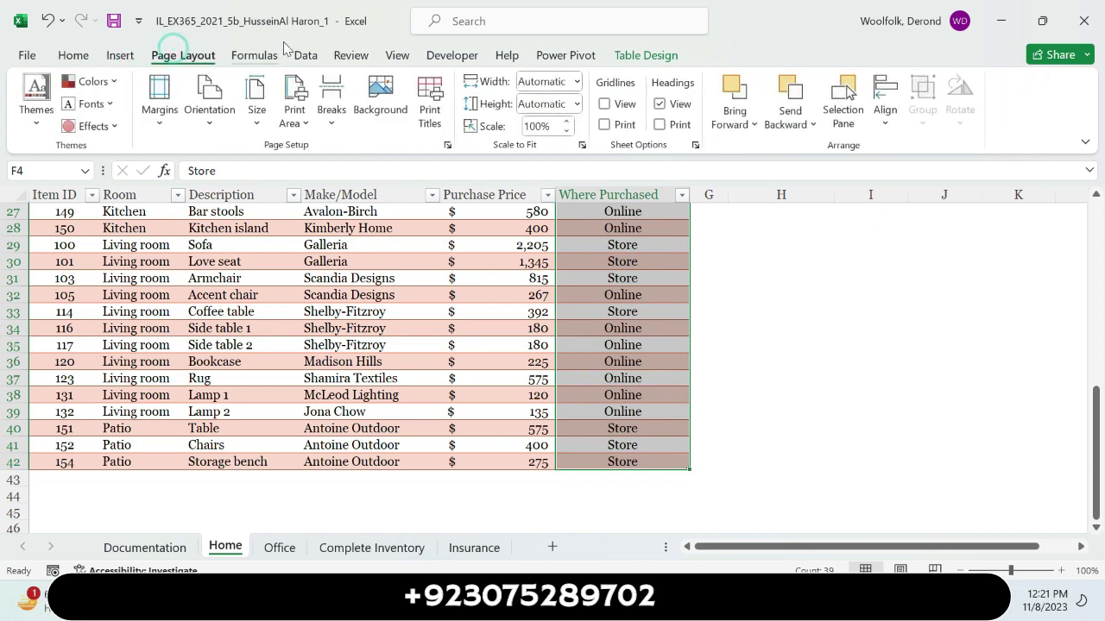
click(255, 55)
click(318, 57)
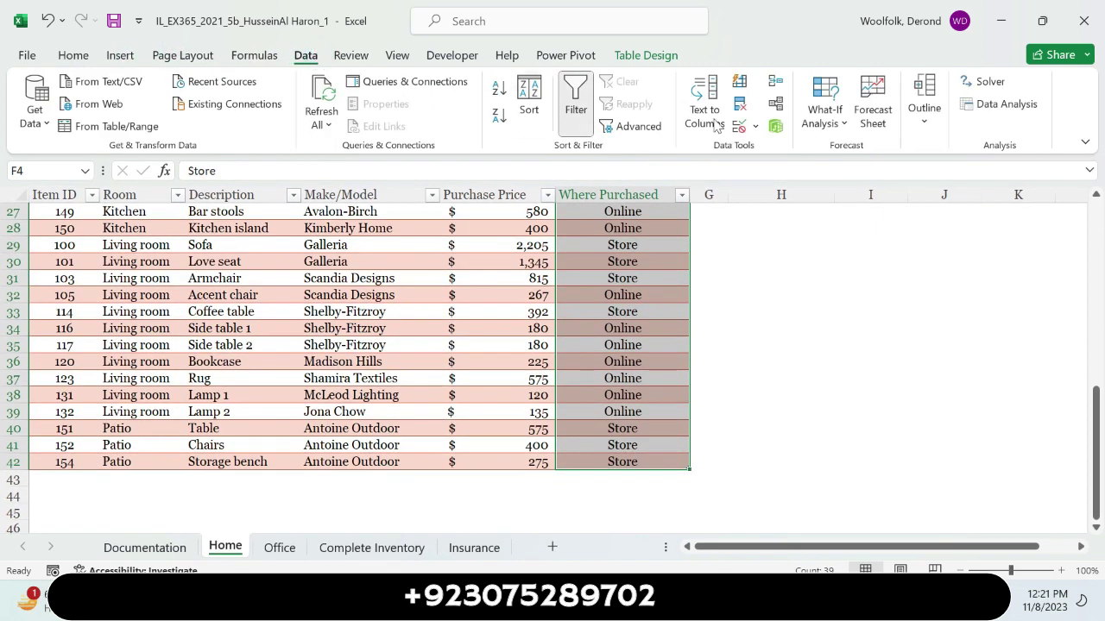
click(742, 125)
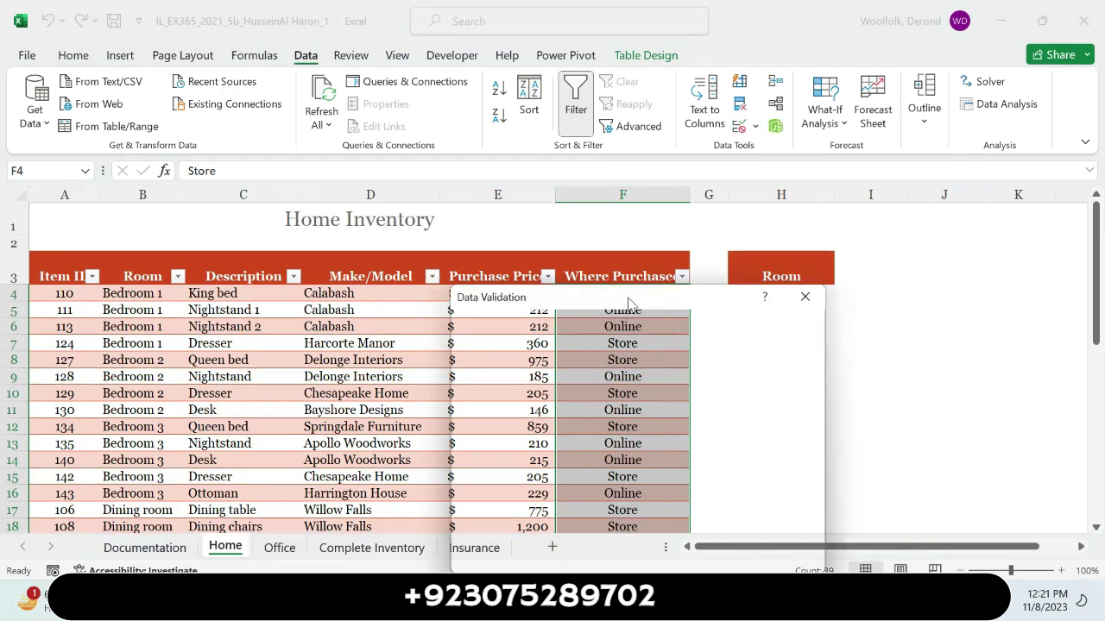
Step: Reopen the Data Validation dialog after checking step 2a's wording in Word
drag(629, 303, 636, 261)
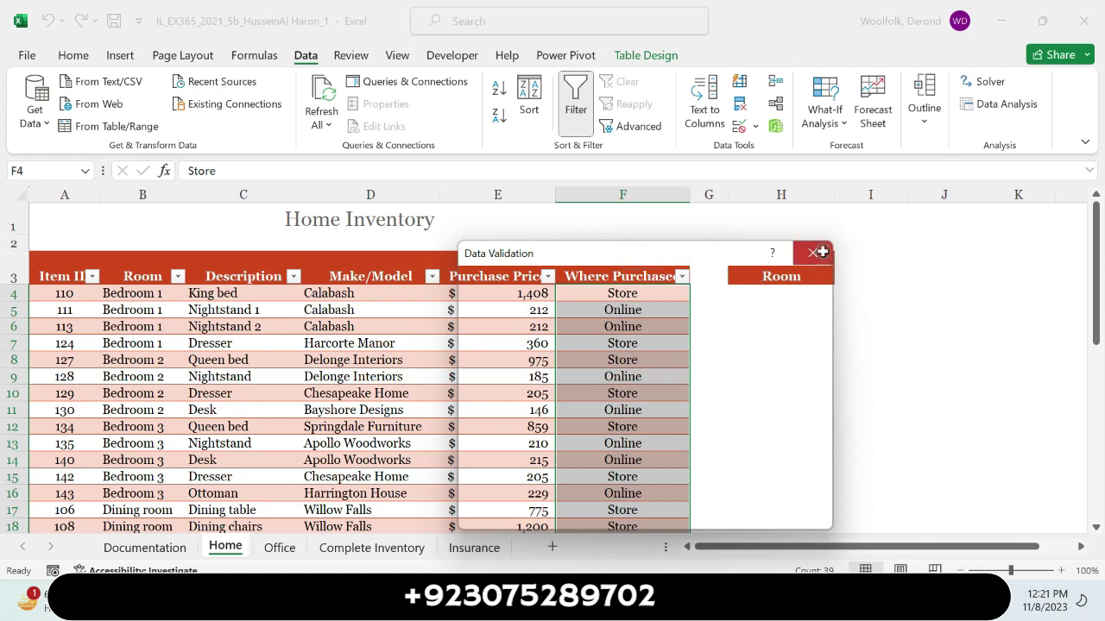
click(813, 252)
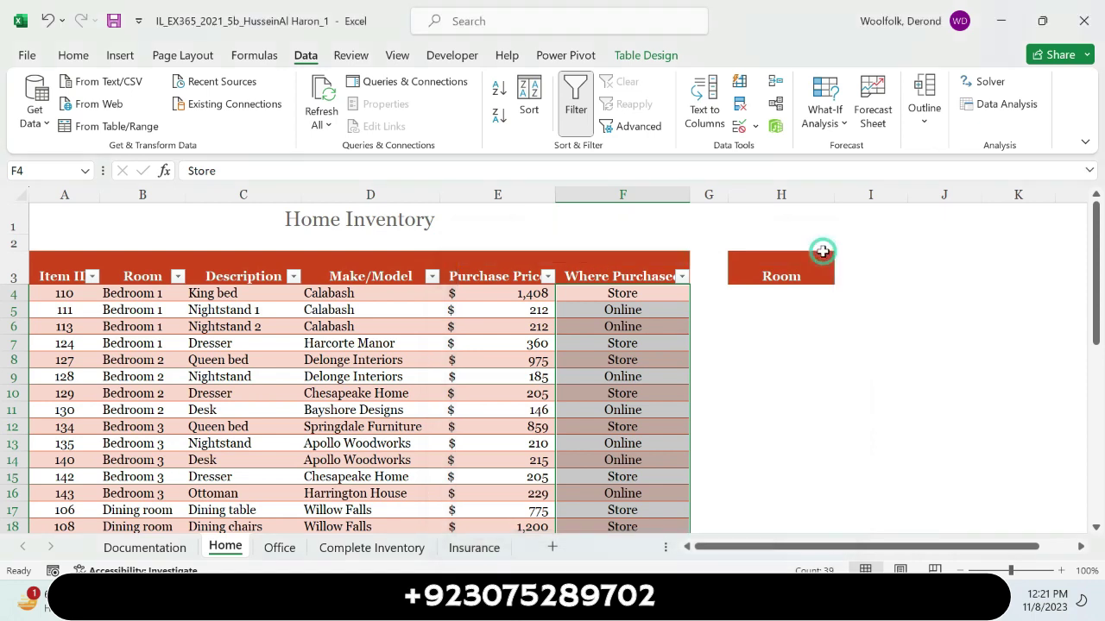
click(740, 126)
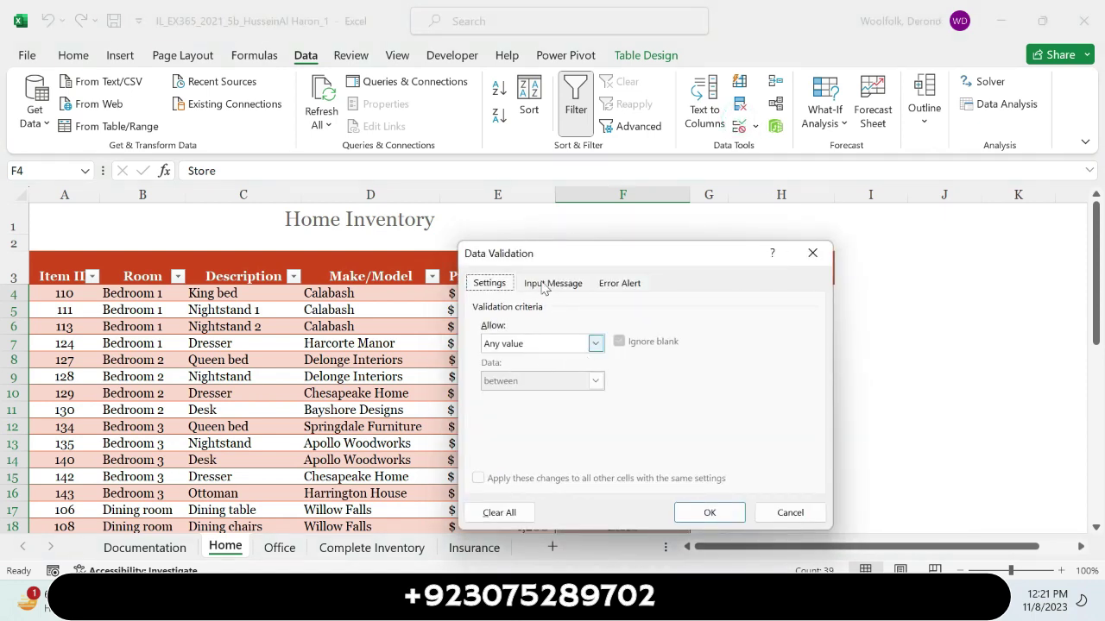
key(alt+Tab)
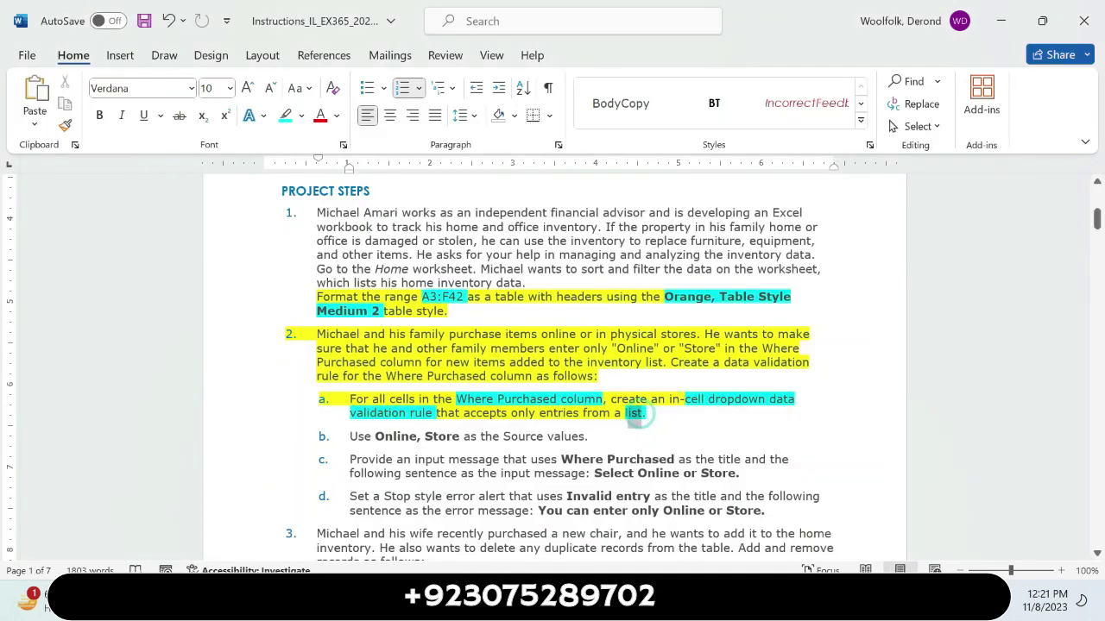
double_click(634, 414)
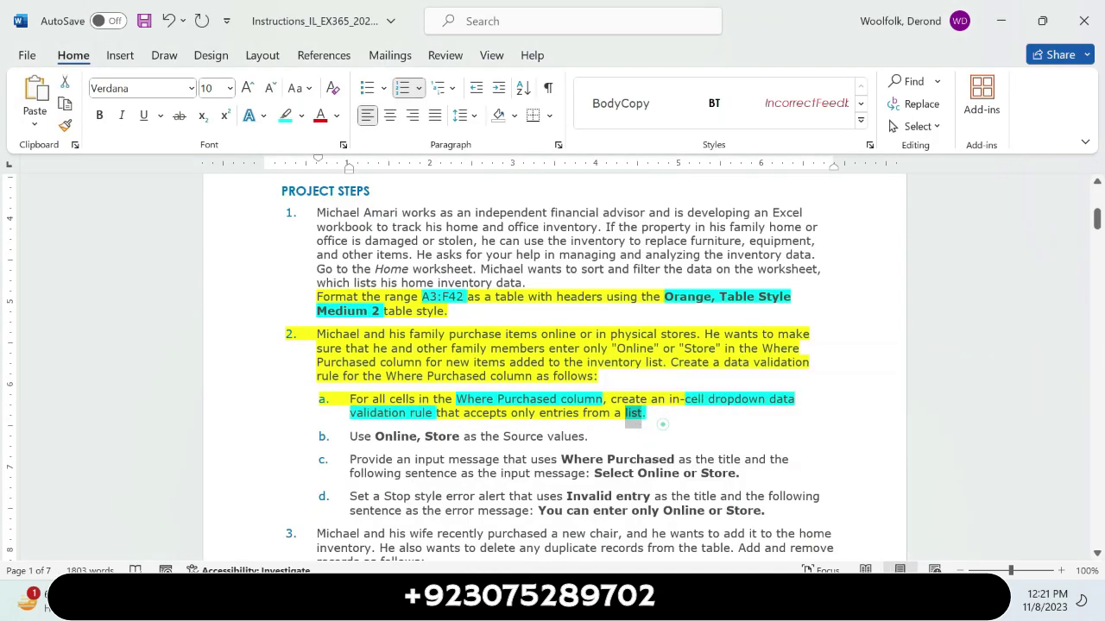
click(661, 423)
key(alt+Tab)
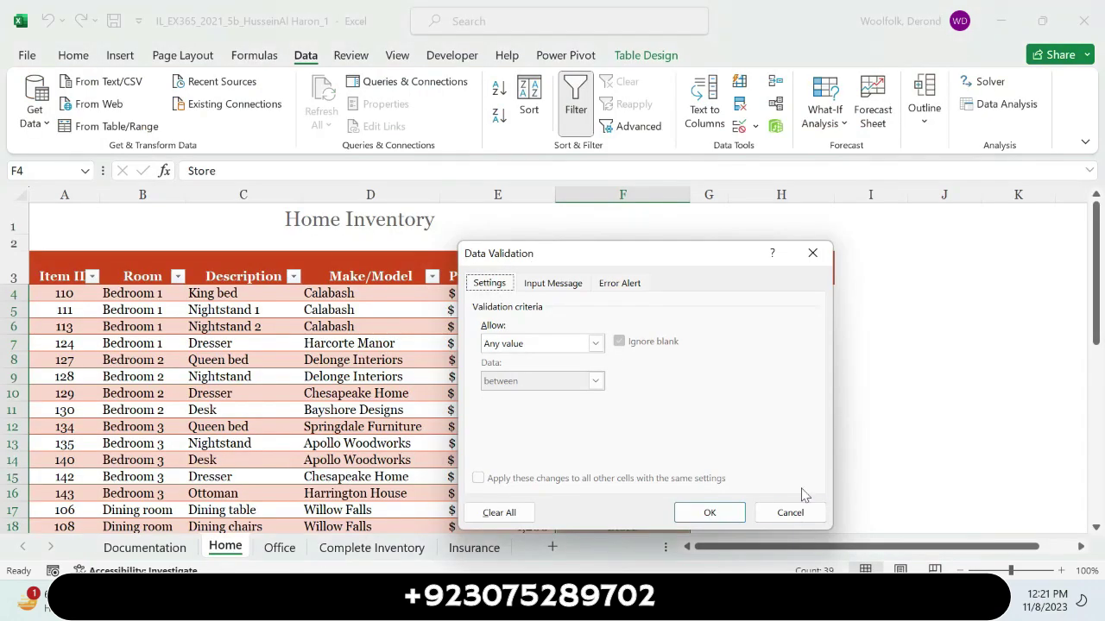
Step: Set the validation Allow option to List and place the cursor in the Source box
click(596, 344)
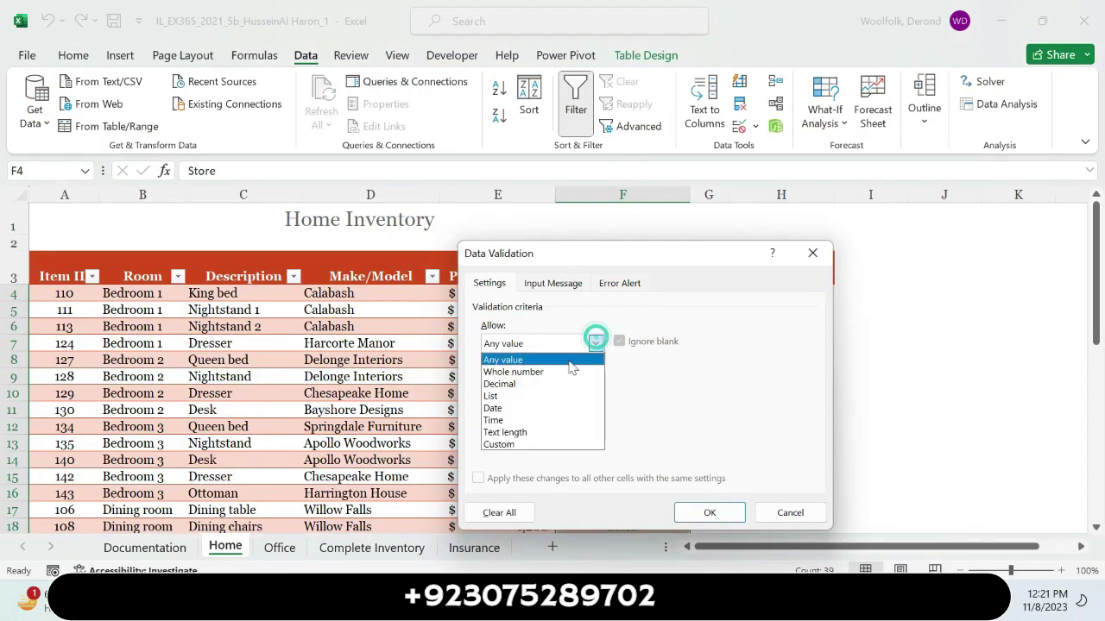
click(553, 397)
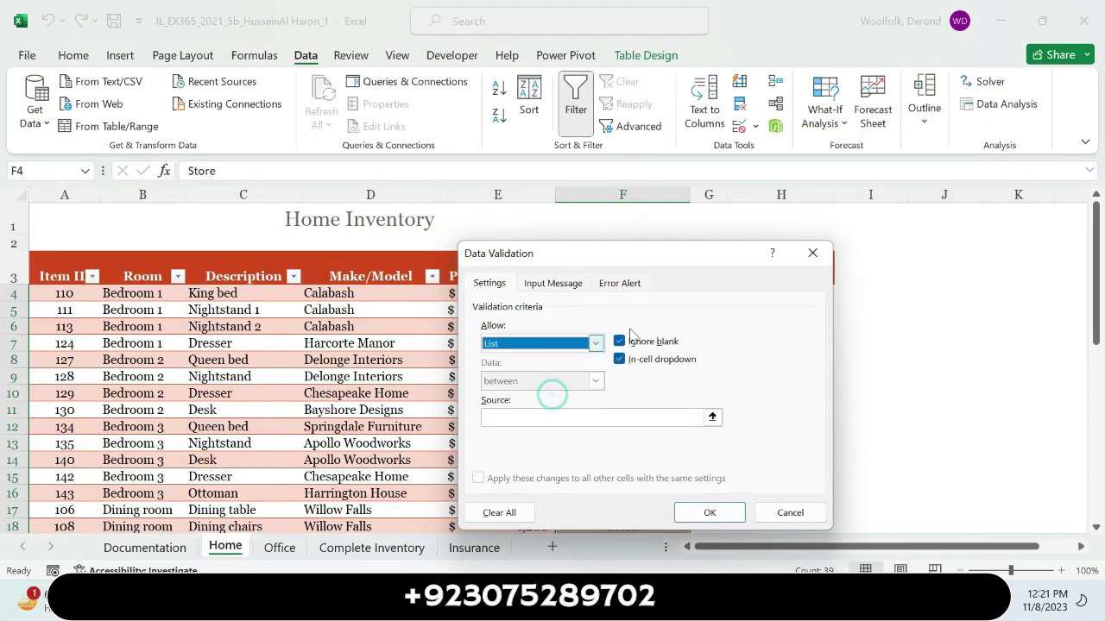
click(637, 415)
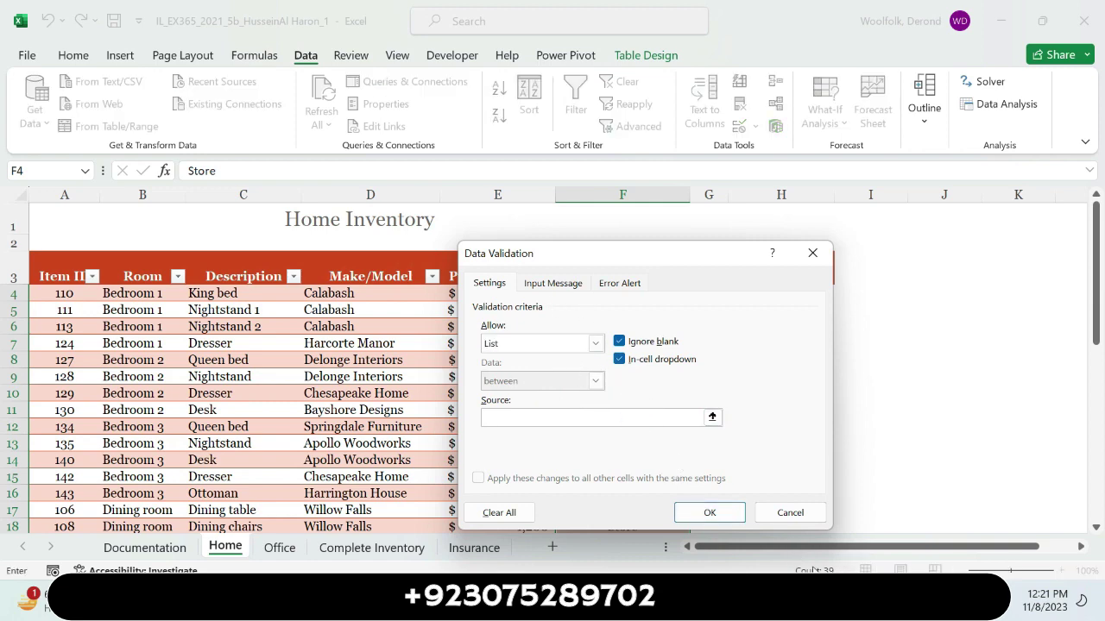
key(alt+Tab)
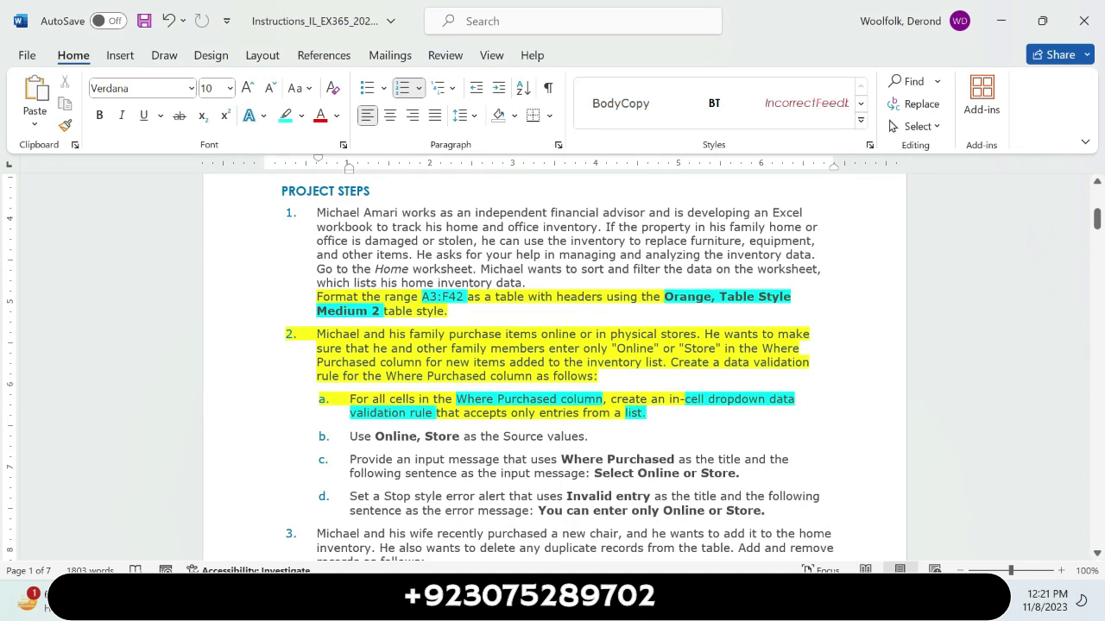
Step: Highlight the step 2b sentence in yellow
drag(349, 437, 587, 437)
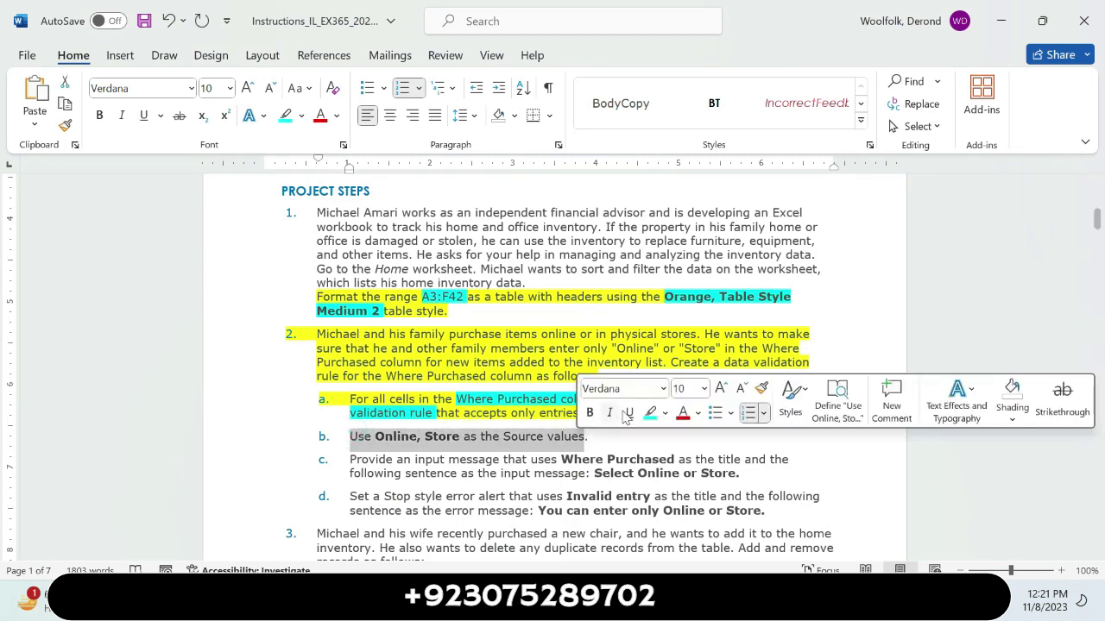
click(665, 413)
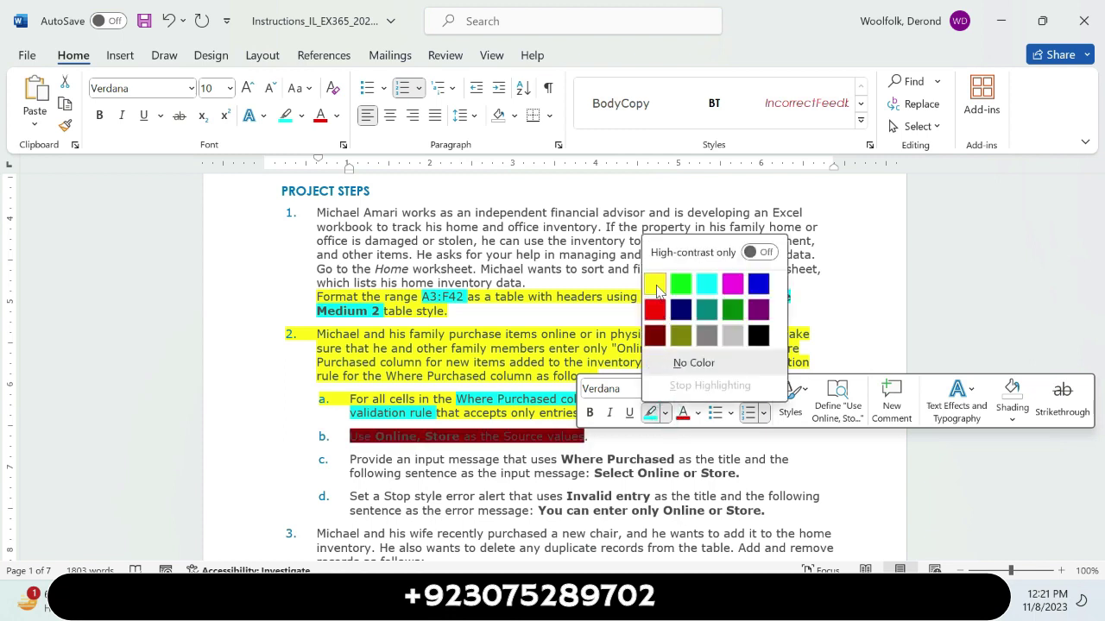
click(655, 286)
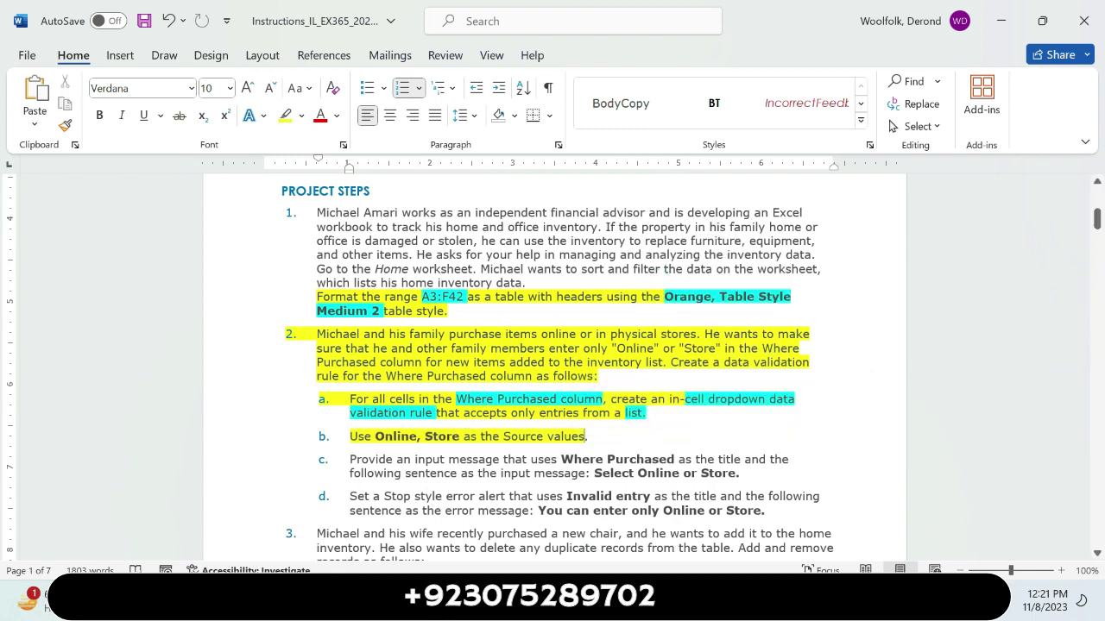
Step: Highlight 'Online, Store' in turquoise and copy it for the Excel validation source
drag(461, 437, 374, 436)
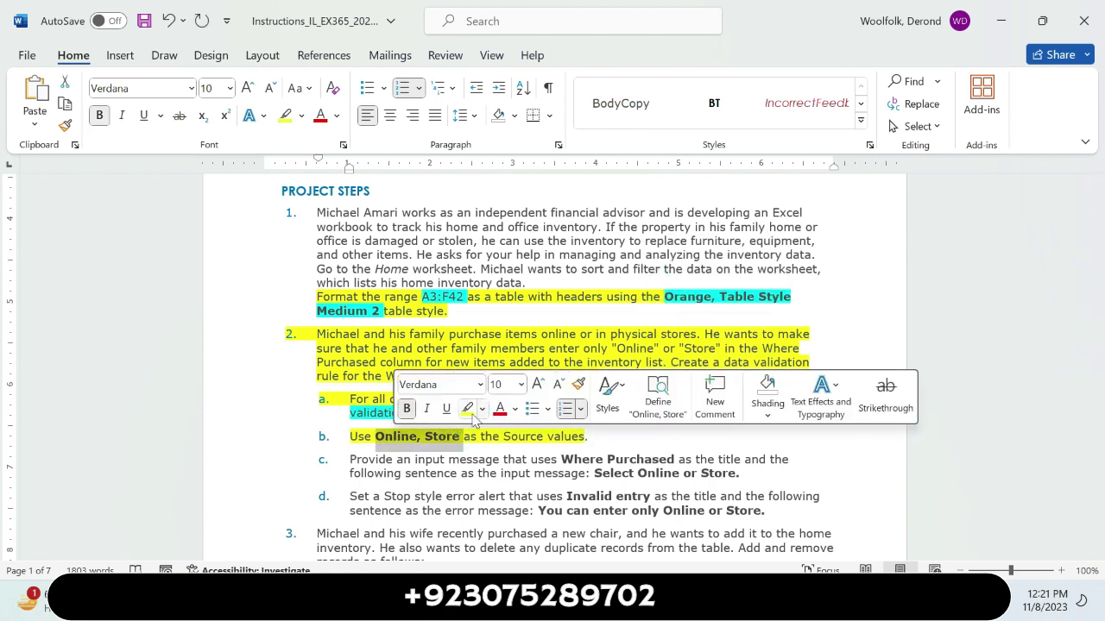
click(482, 409)
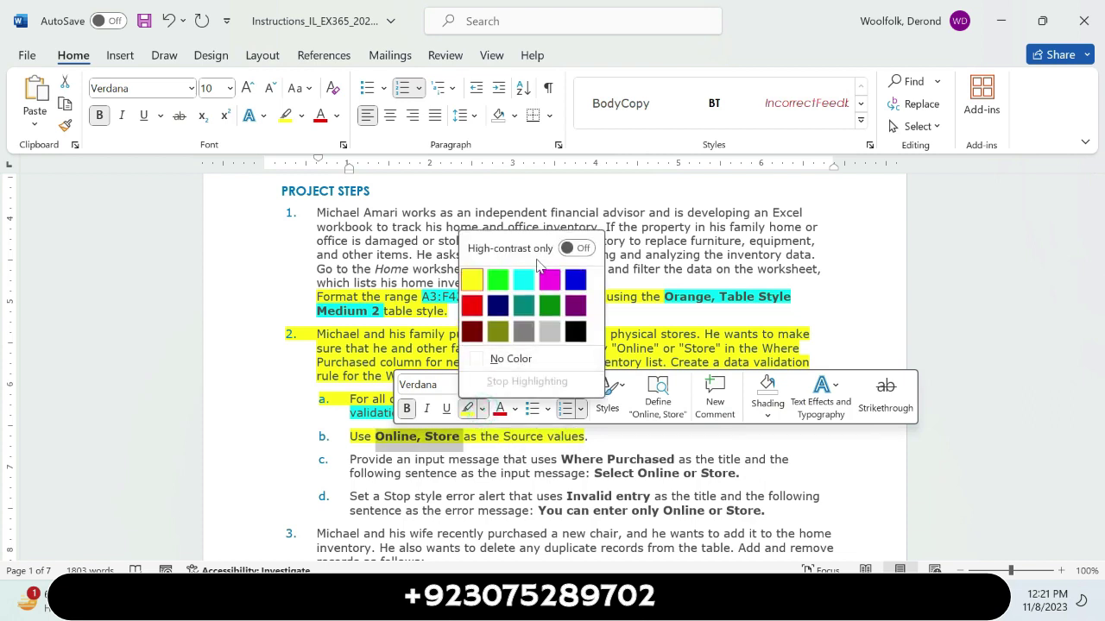
click(529, 277)
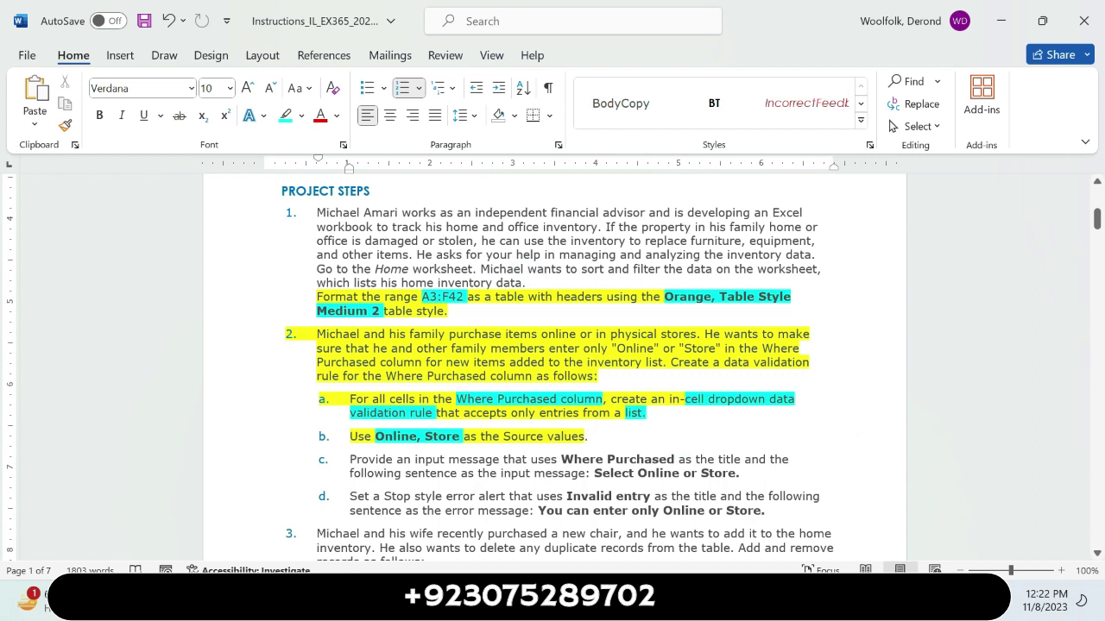
drag(463, 436, 399, 441)
key(ctrl+c)
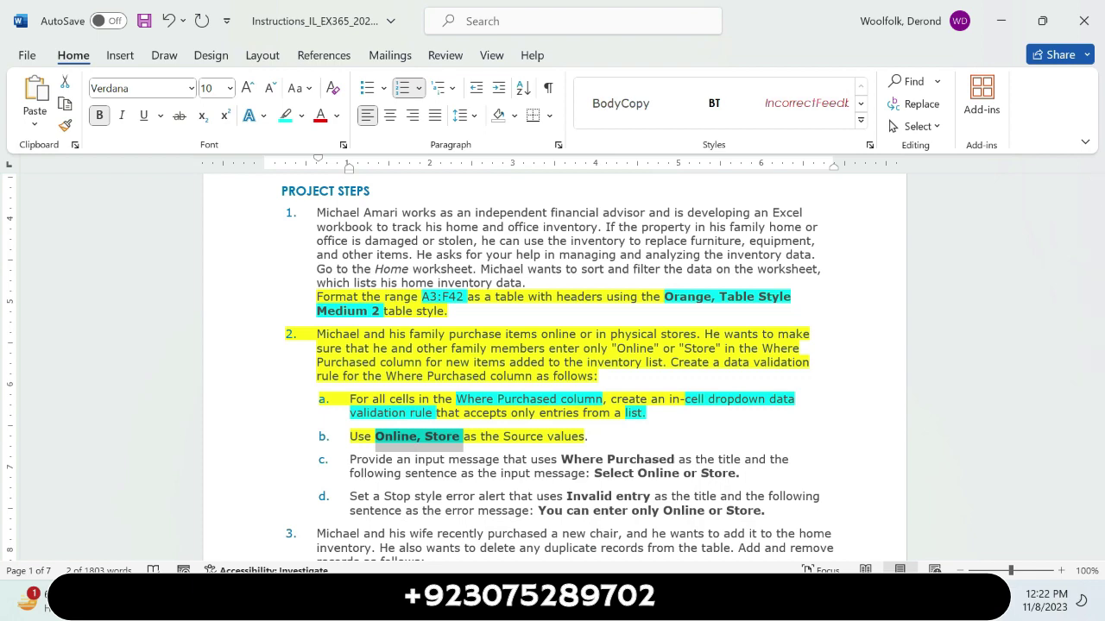
key(alt+Tab)
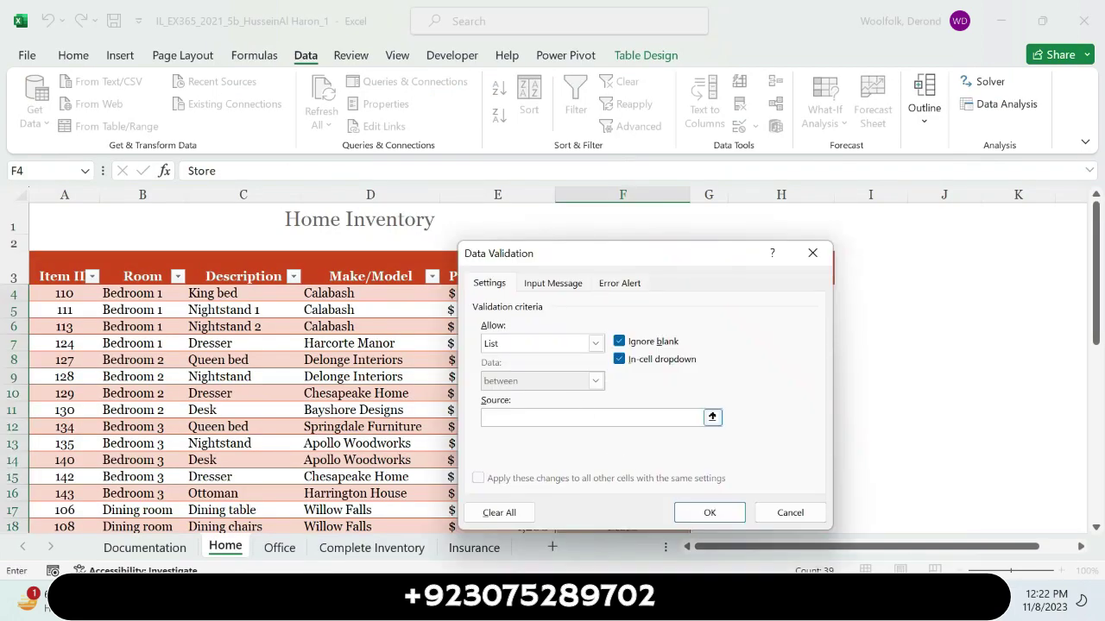
Step: Paste 'Online, Store' into the validation list's Source box
click(572, 417)
key(ctrl+v)
key(alt+Tab)
Step: Highlight the step 2c input-message sentence in yellow and select 'Where Purchased'
click(766, 459)
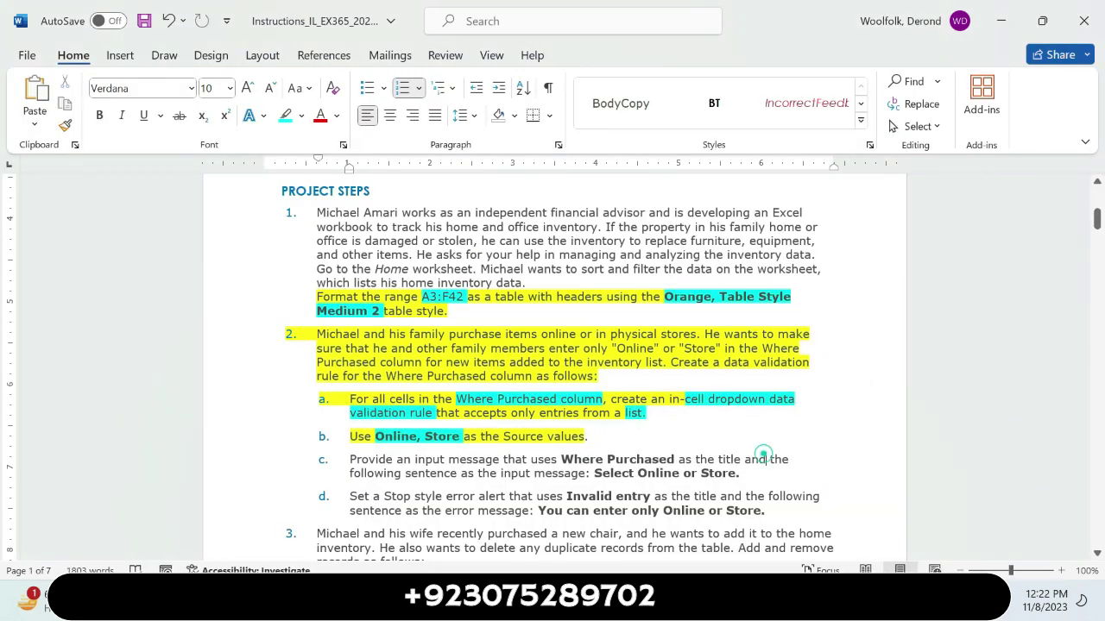
scroll(552, 362, down, 2)
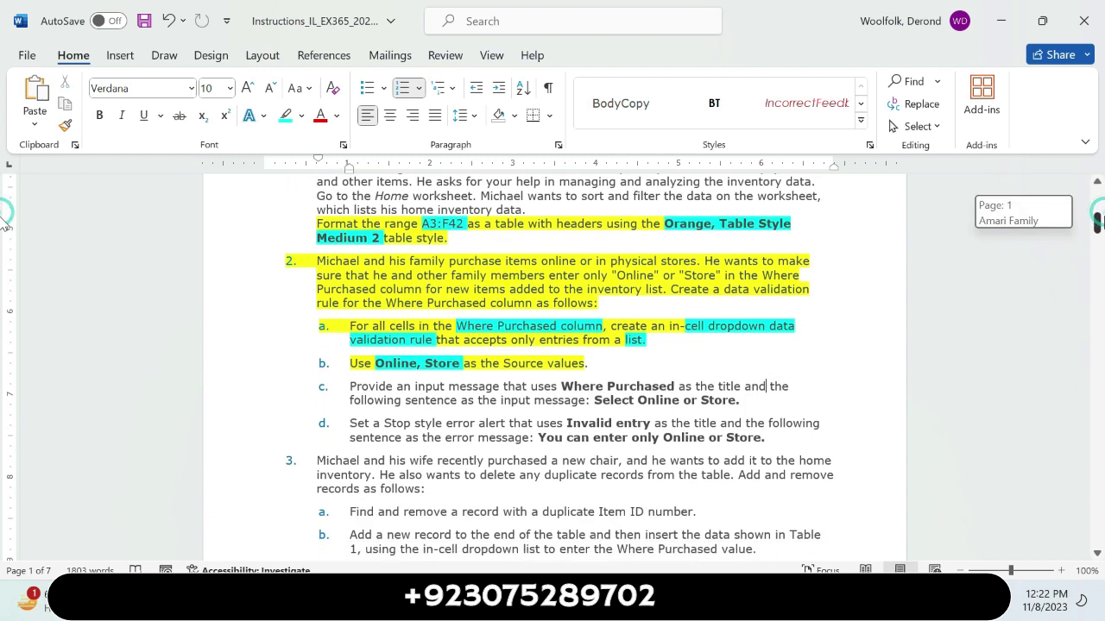
scroll(552, 363, down, 3)
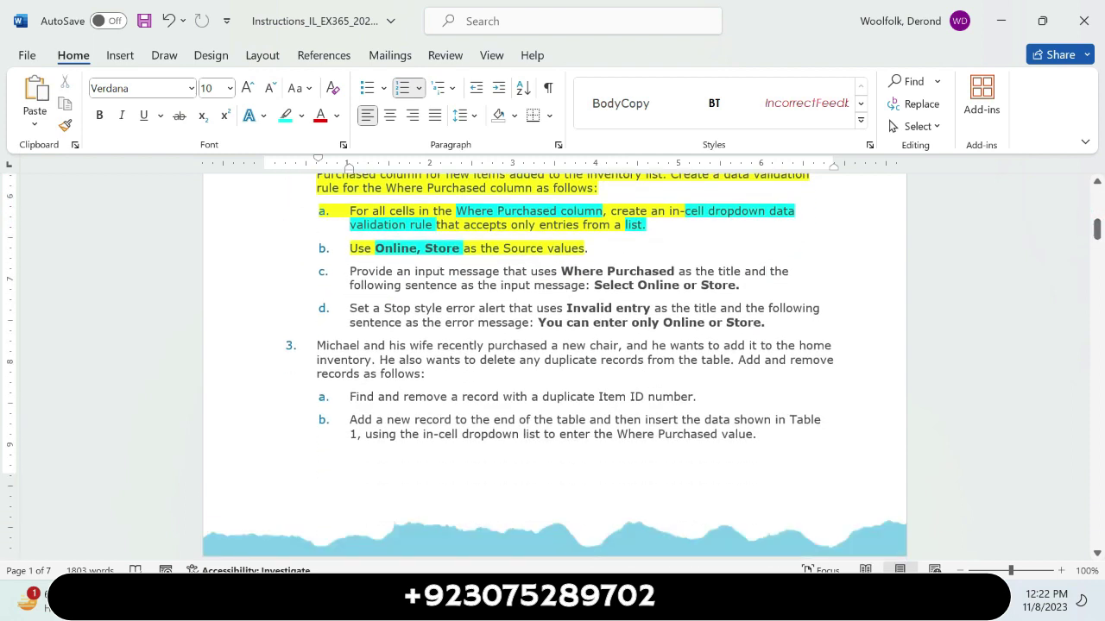
drag(351, 272, 741, 286)
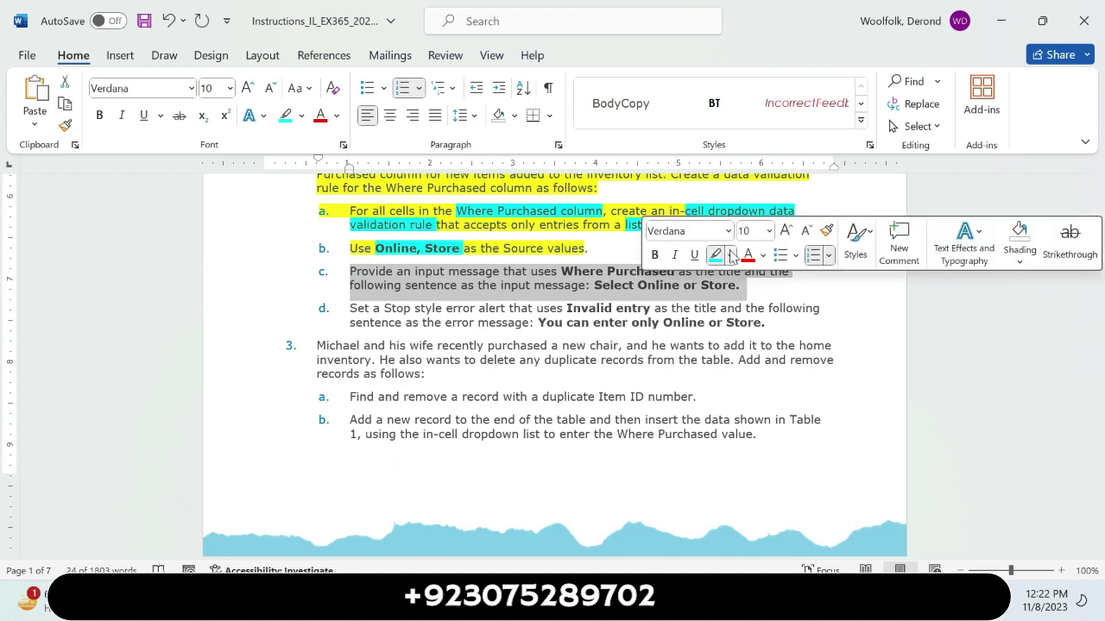
click(730, 255)
click(718, 311)
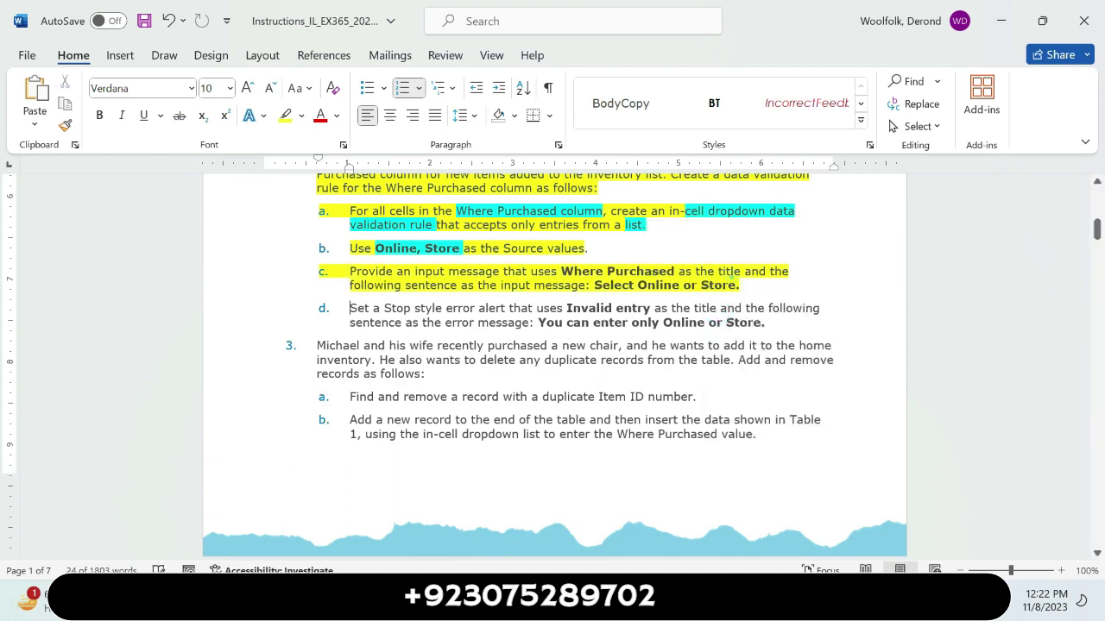
click(731, 273)
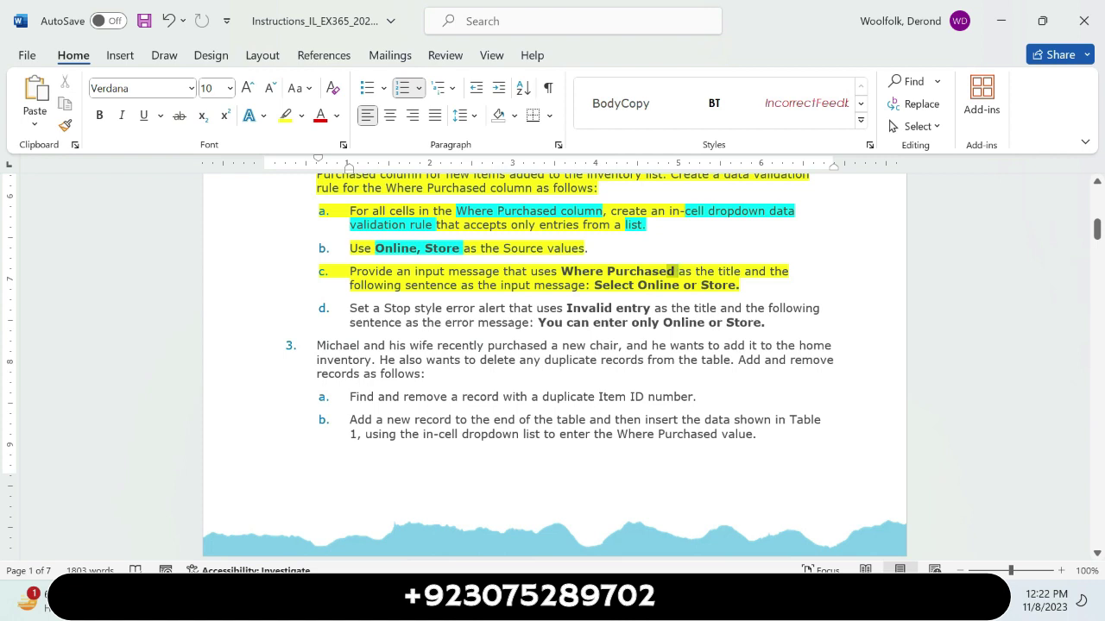
drag(677, 272, 562, 273)
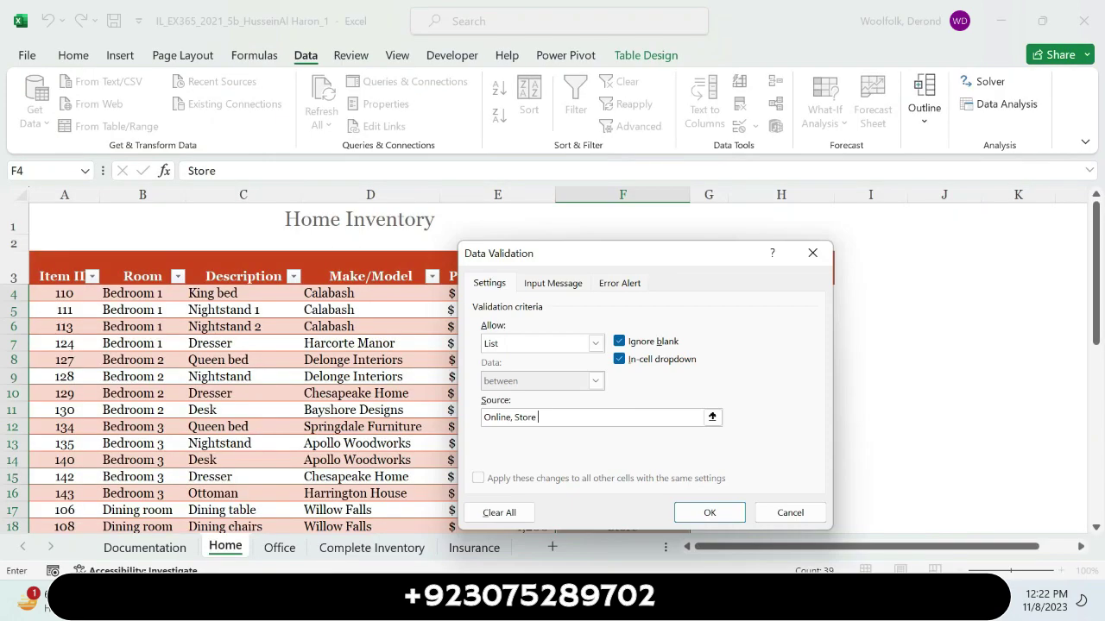
Step: Set the input message title to 'Where Purchased' and paste the message 'Select Online or Store'
click(557, 294)
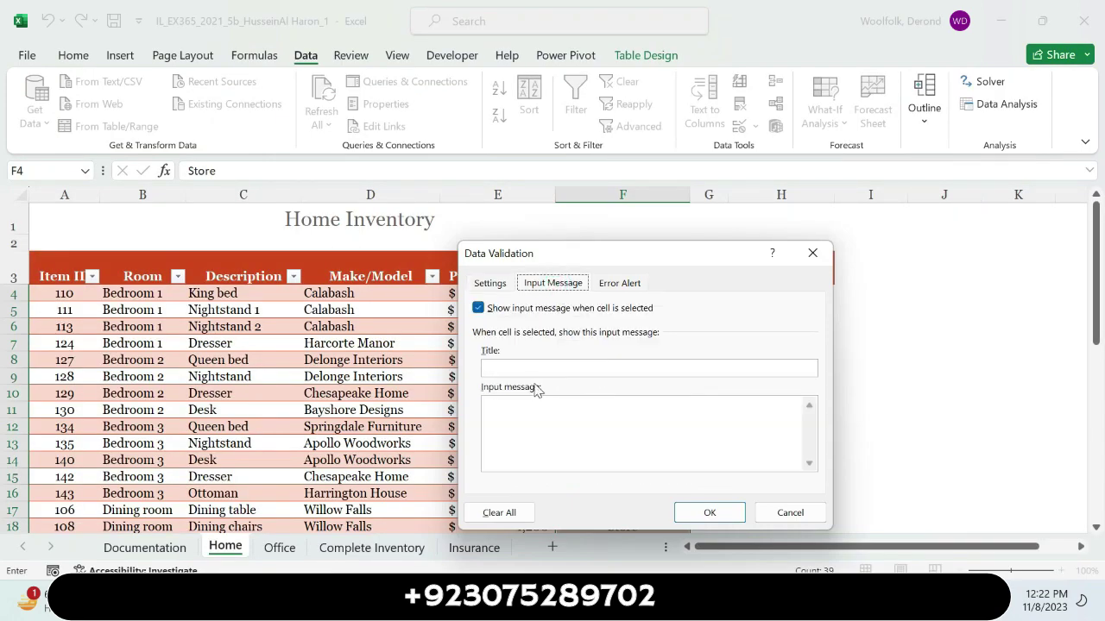
click(536, 370)
text(Where Purchased)
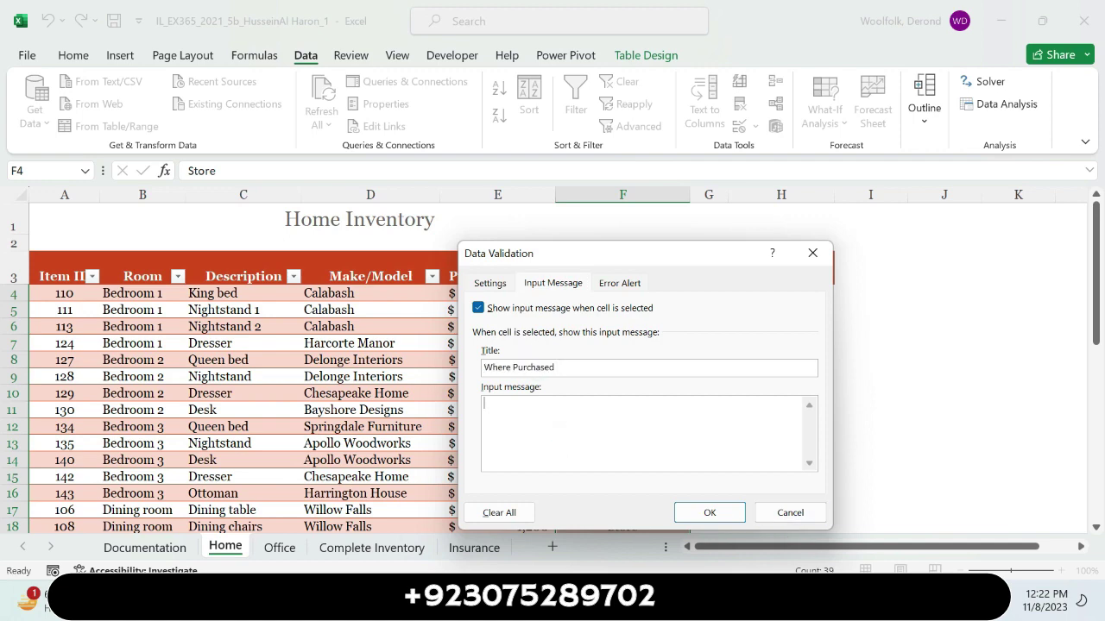
click(833, 499)
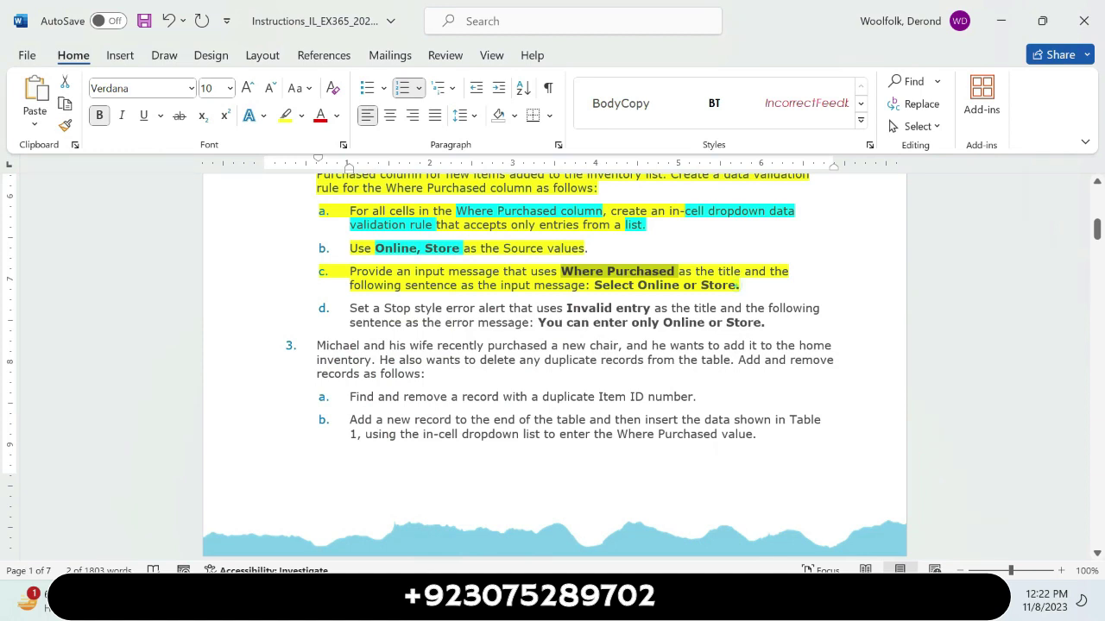
drag(736, 285, 594, 285)
key(ctrl+c)
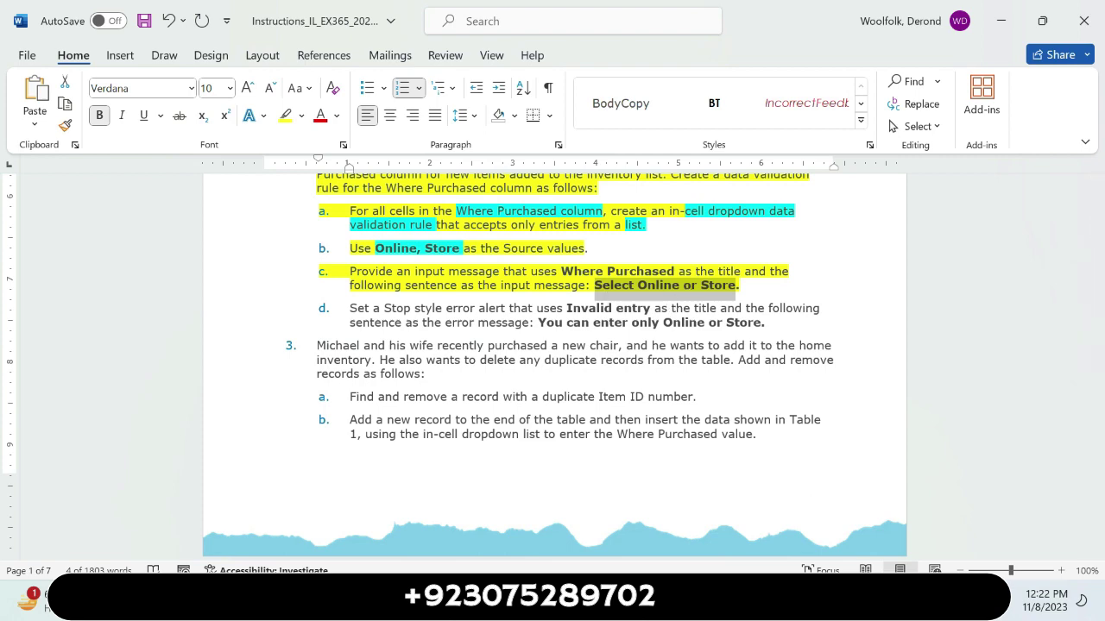
key(alt+Tab)
click(723, 457)
key(ctrl+v)
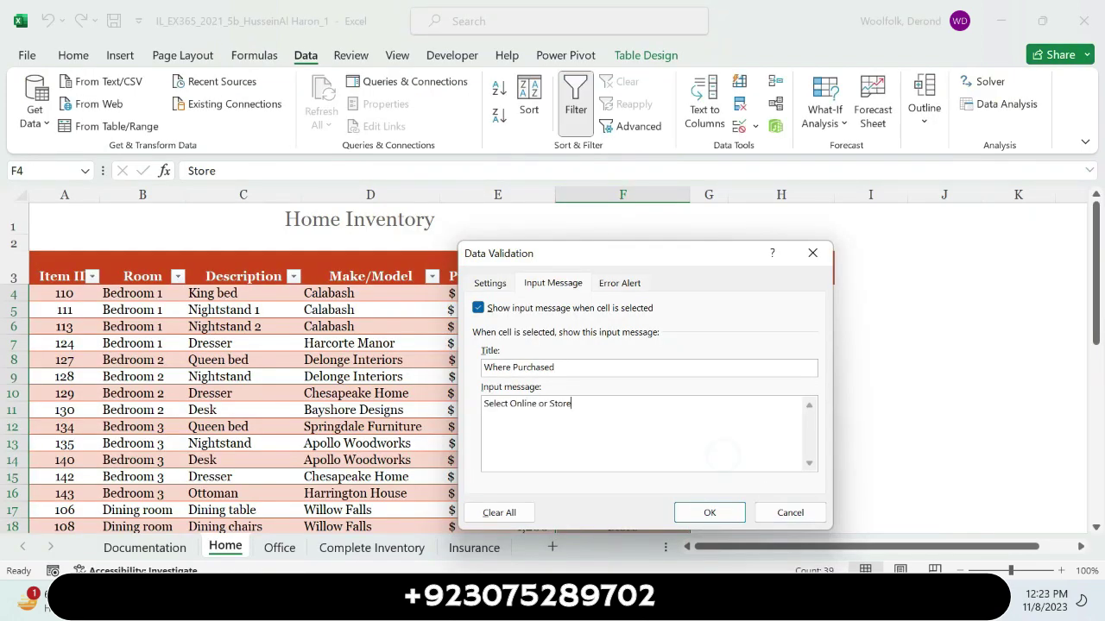
click(621, 283)
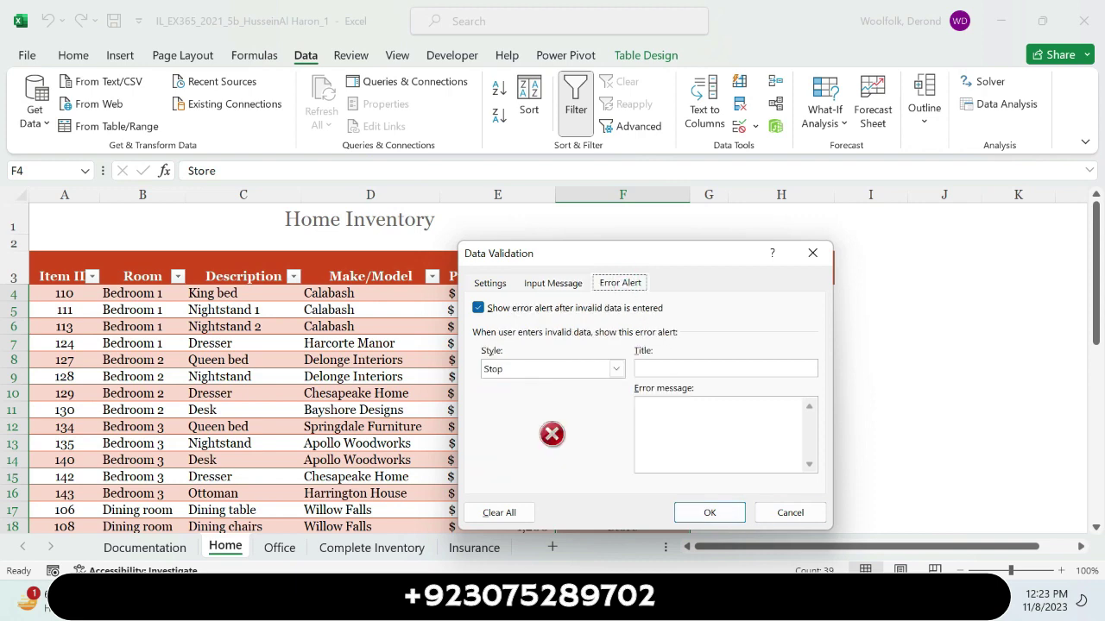
key(alt+Tab)
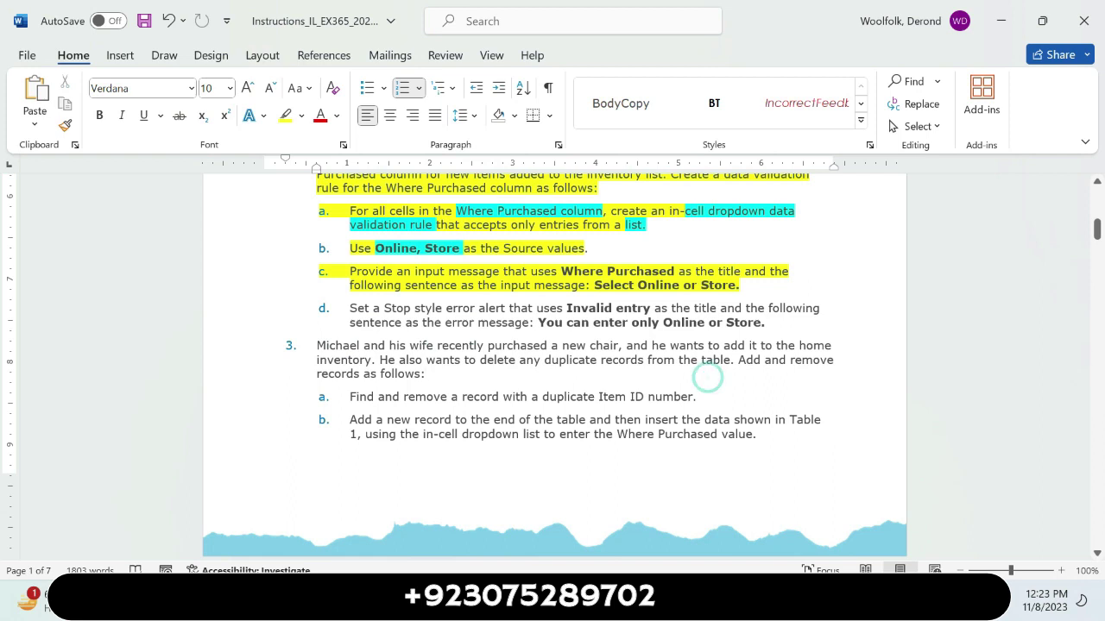
Step: Highlight 'Where Purchased' and 'Select Online or Store' in step c turquoise
drag(561, 271, 675, 272)
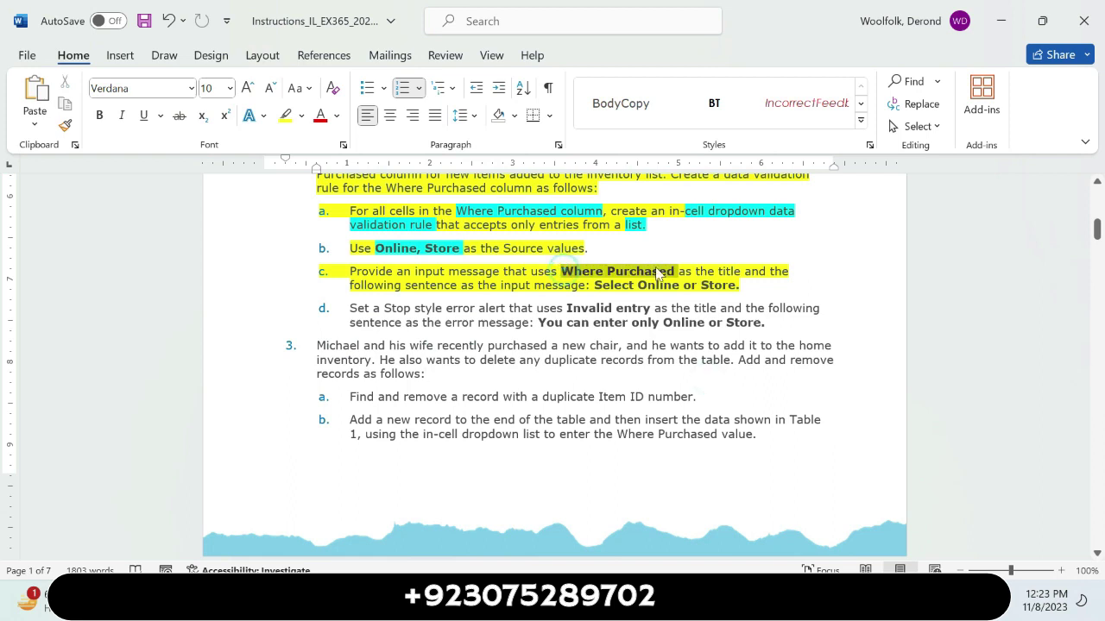
click(653, 239)
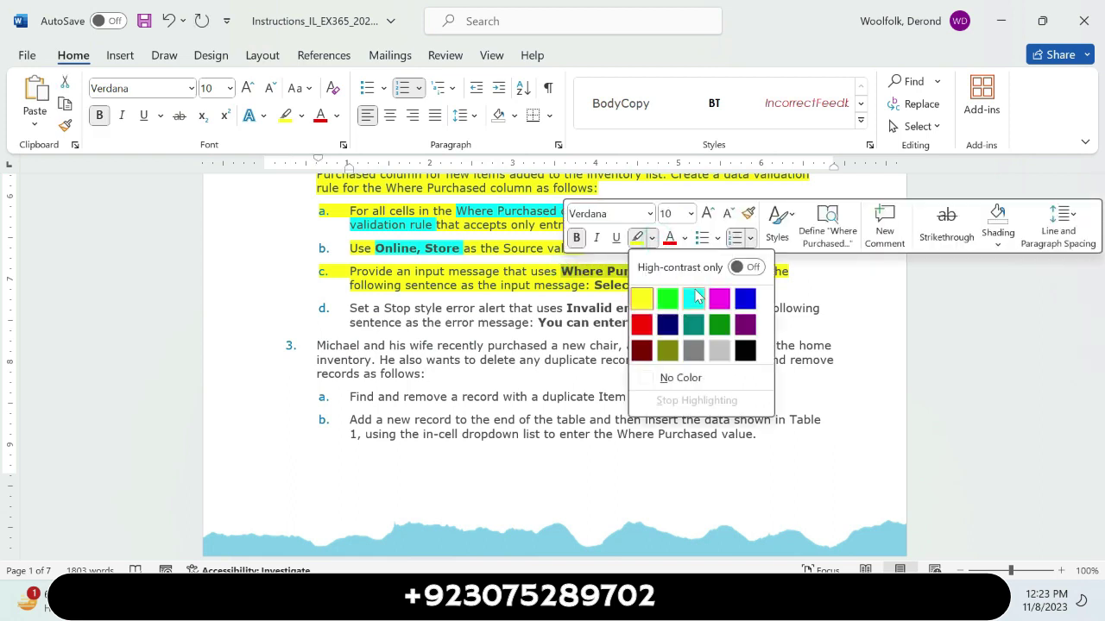
click(693, 295)
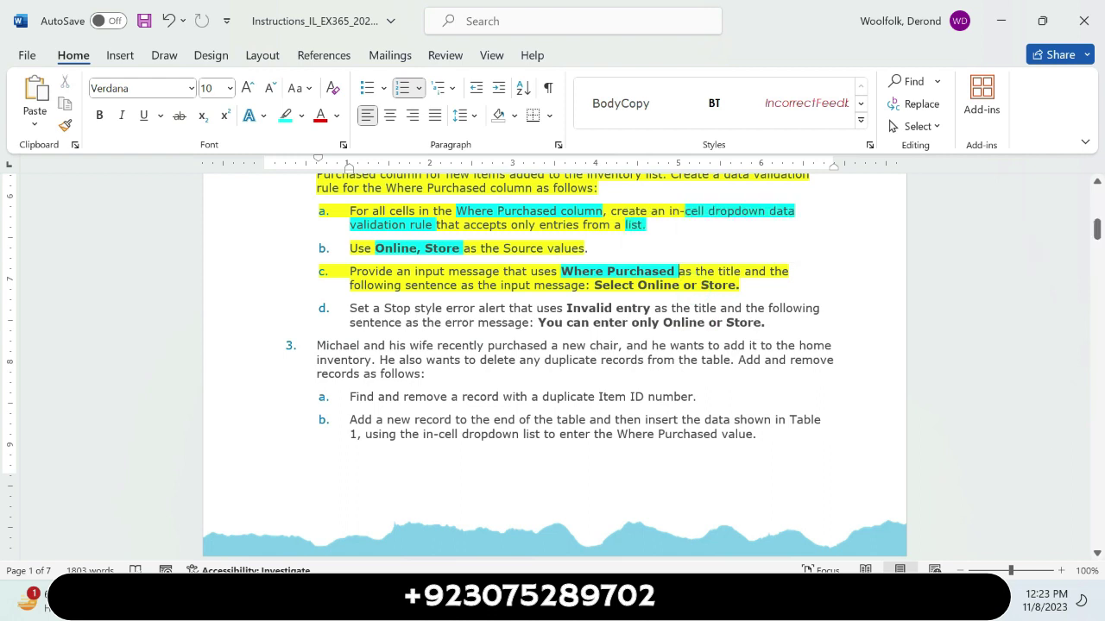
drag(736, 285, 594, 285)
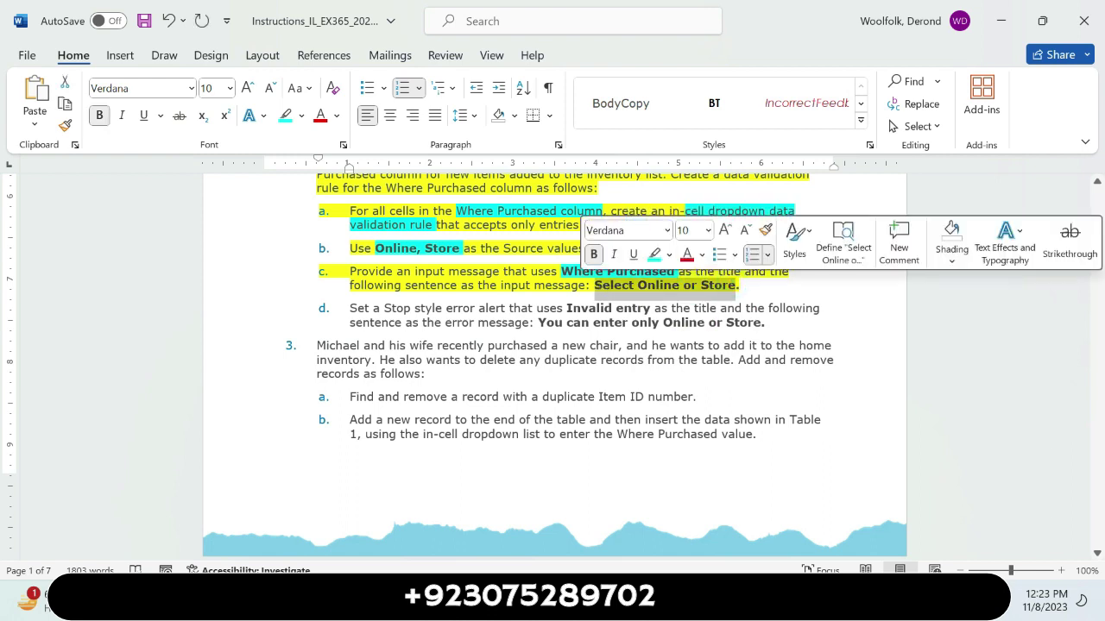
click(653, 256)
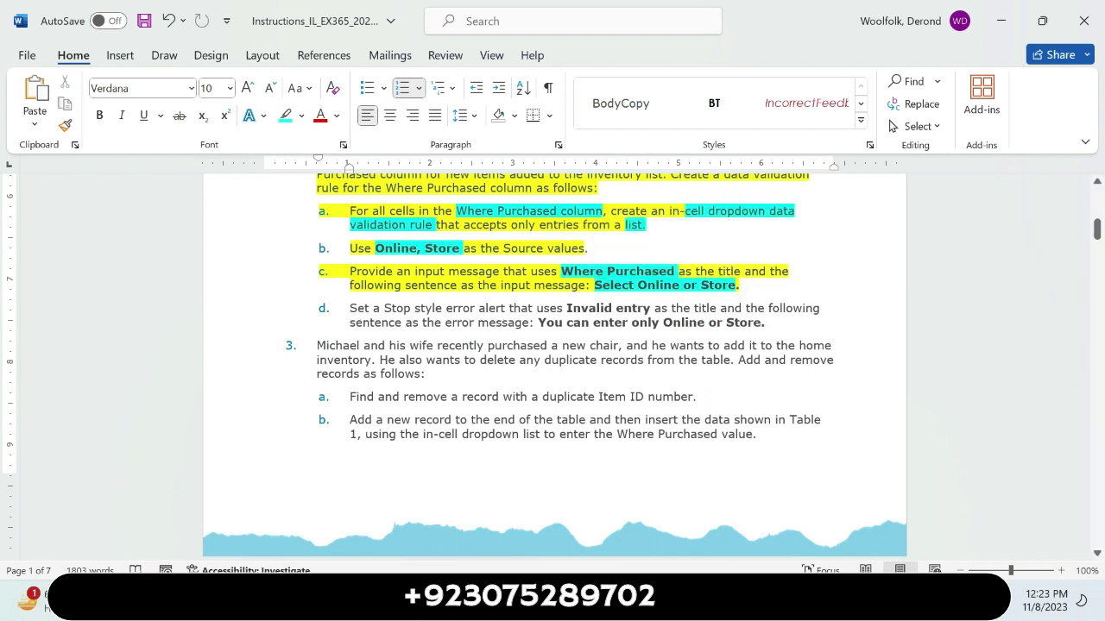
click(496, 346)
Step: Highlight the whole of step d in yellow
drag(350, 308, 771, 323)
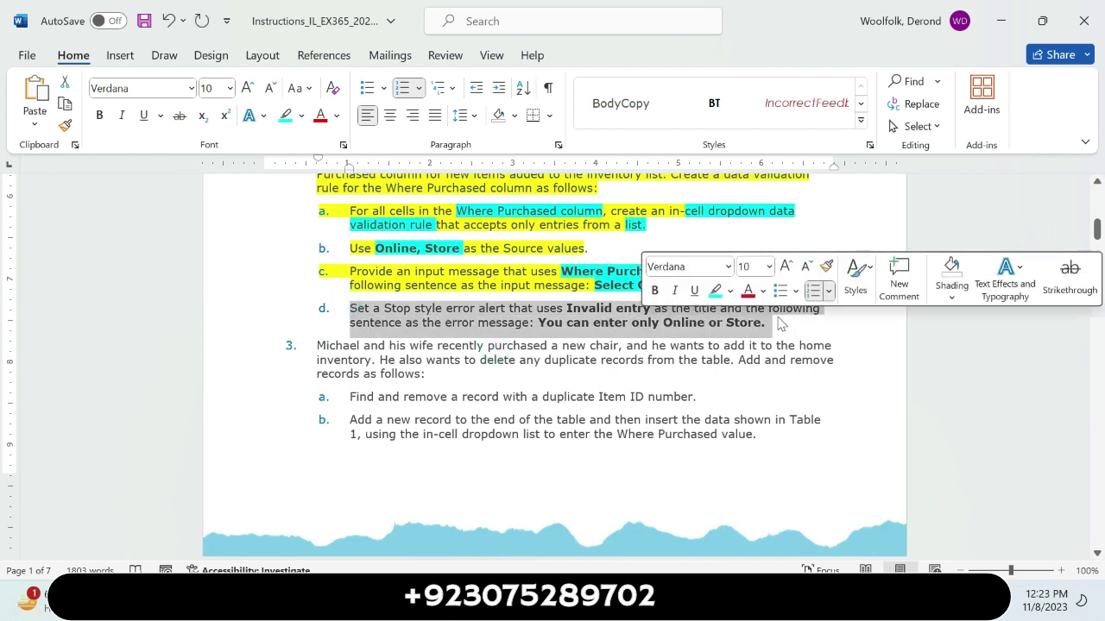
click(728, 298)
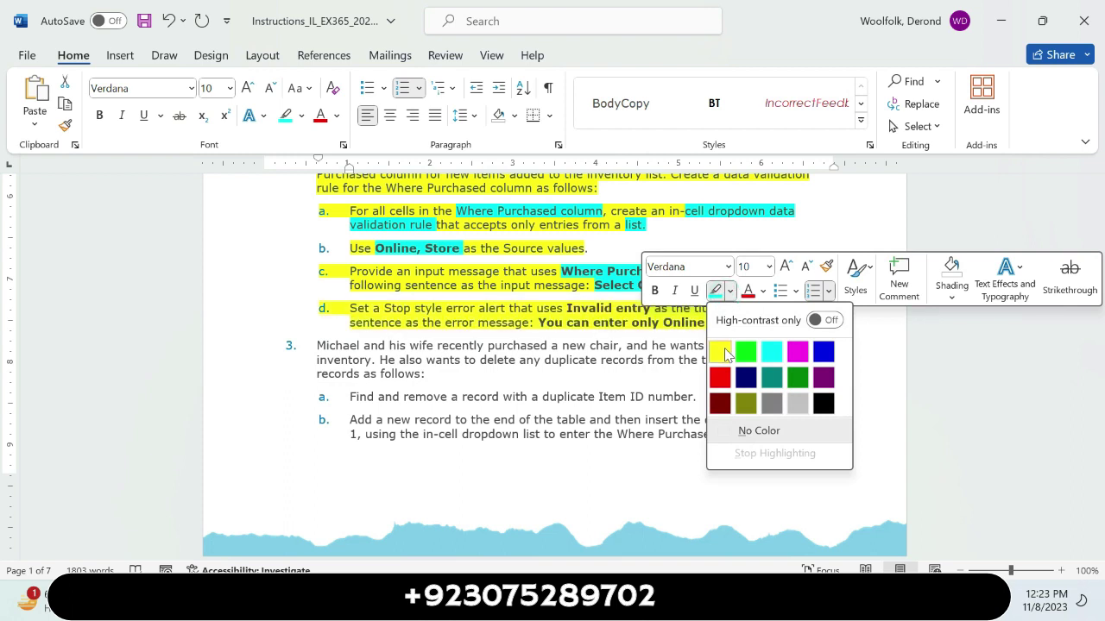
click(716, 349)
key(Right)
click(690, 332)
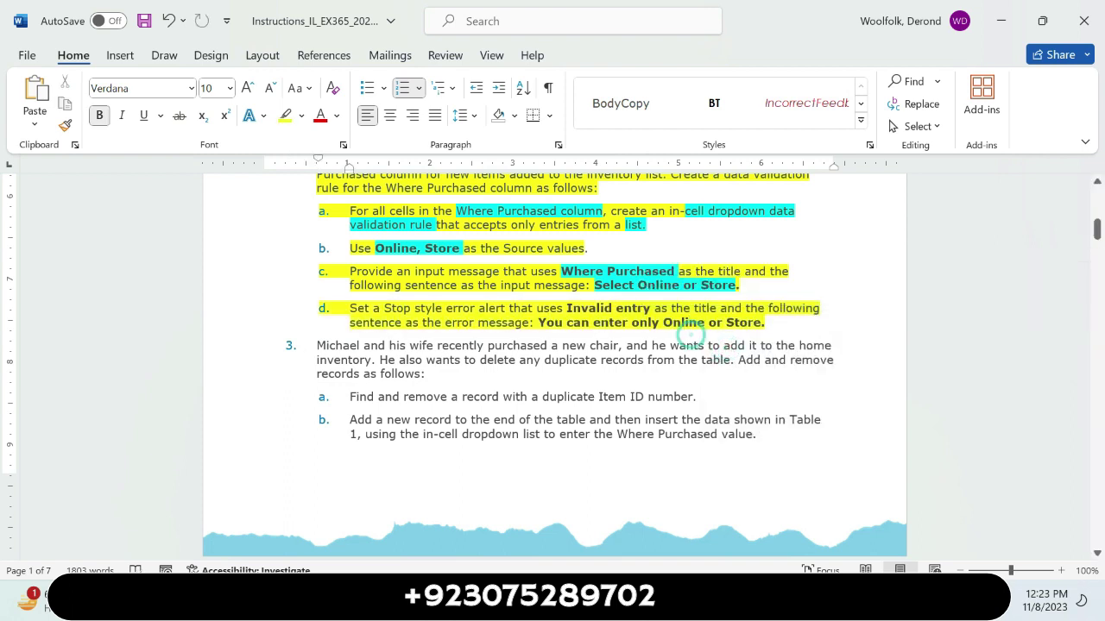
Step: Mark 'Invalid entry' and the error message sentence in step d turquoise, then copy 'Invalid entry'
drag(651, 308, 574, 308)
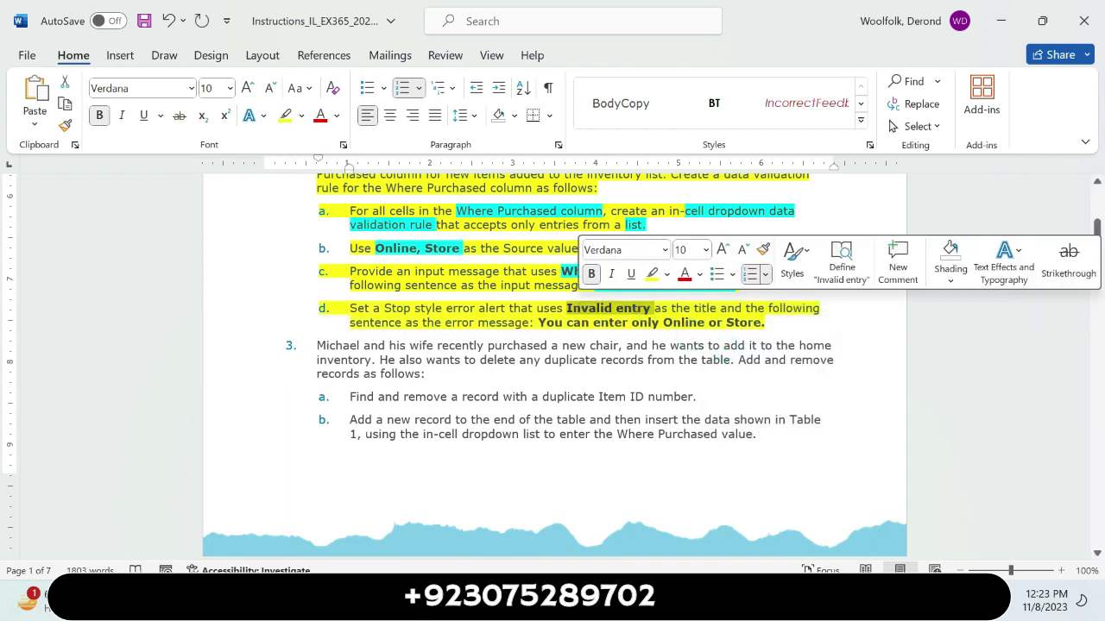
click(667, 274)
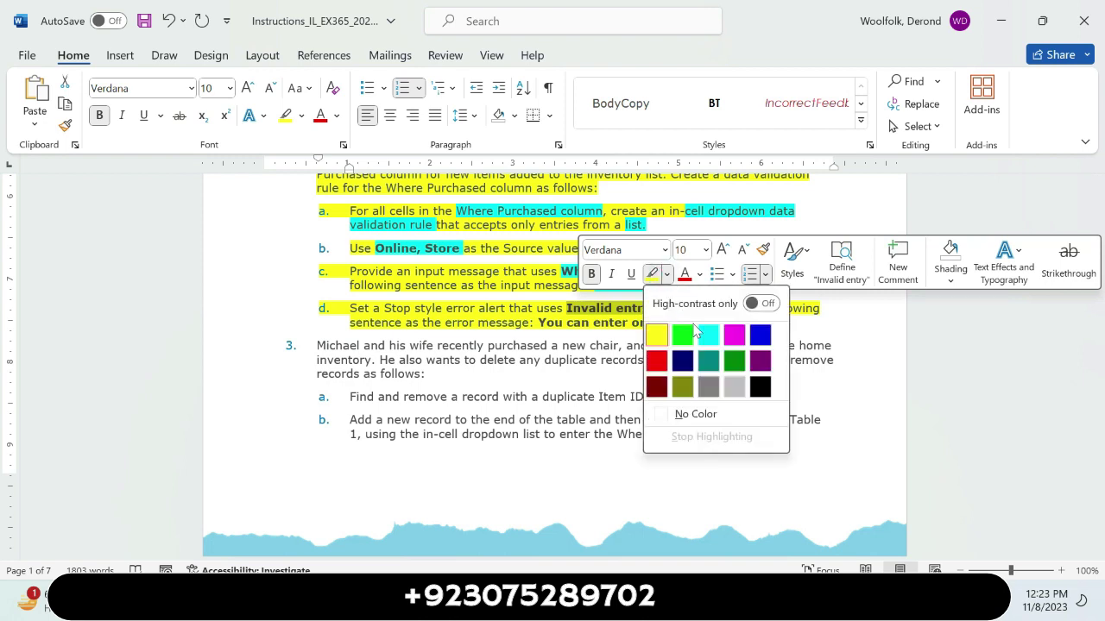
click(706, 329)
drag(761, 323, 538, 323)
click(626, 296)
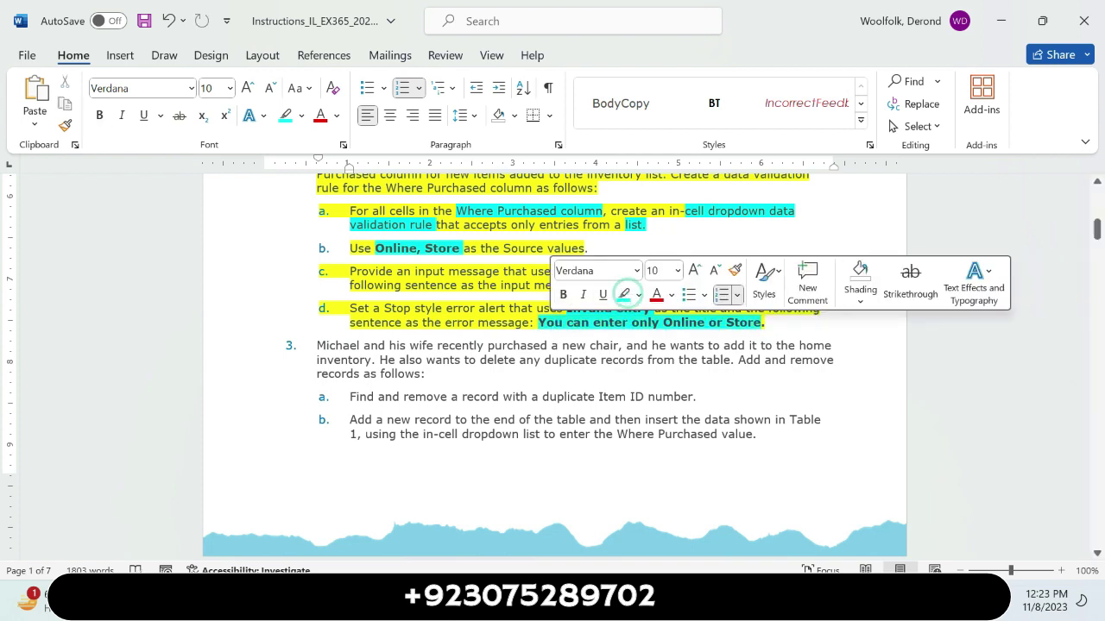
click(704, 352)
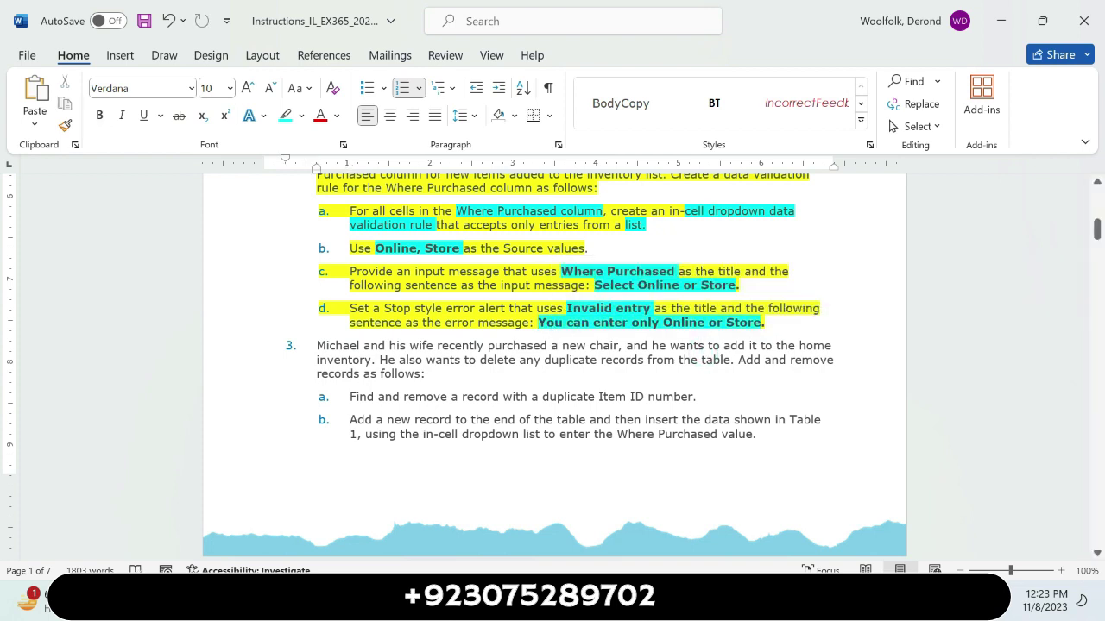
drag(653, 309, 567, 309)
key(ctrl+c)
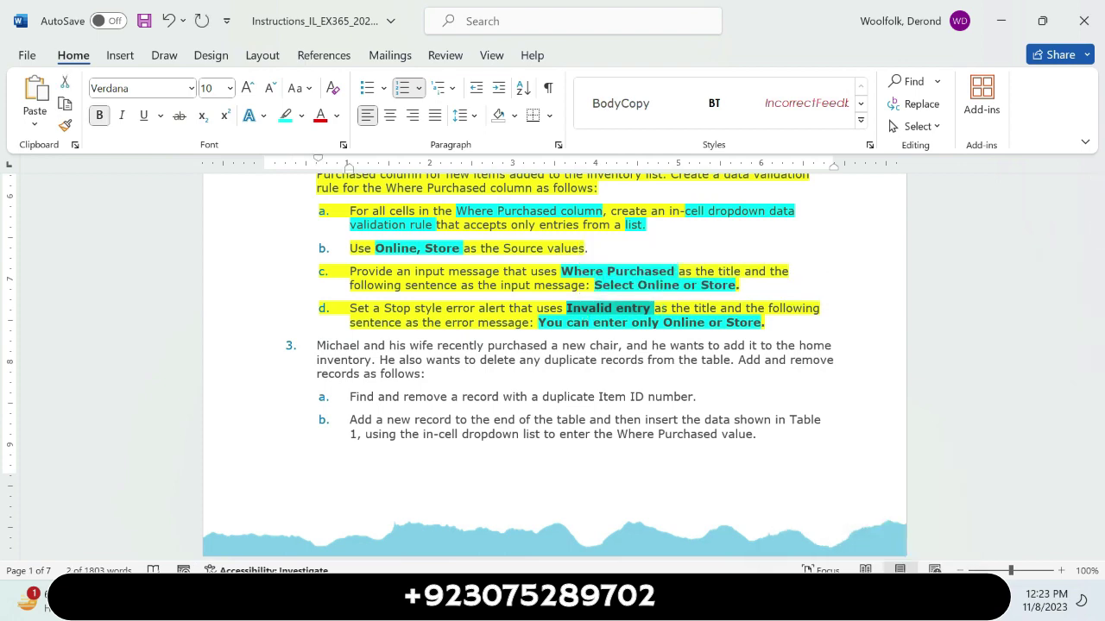
key(alt+Tab)
Step: Paste 'Invalid entry' as the error alert title and keep the Stop style
key(ctrl+v)
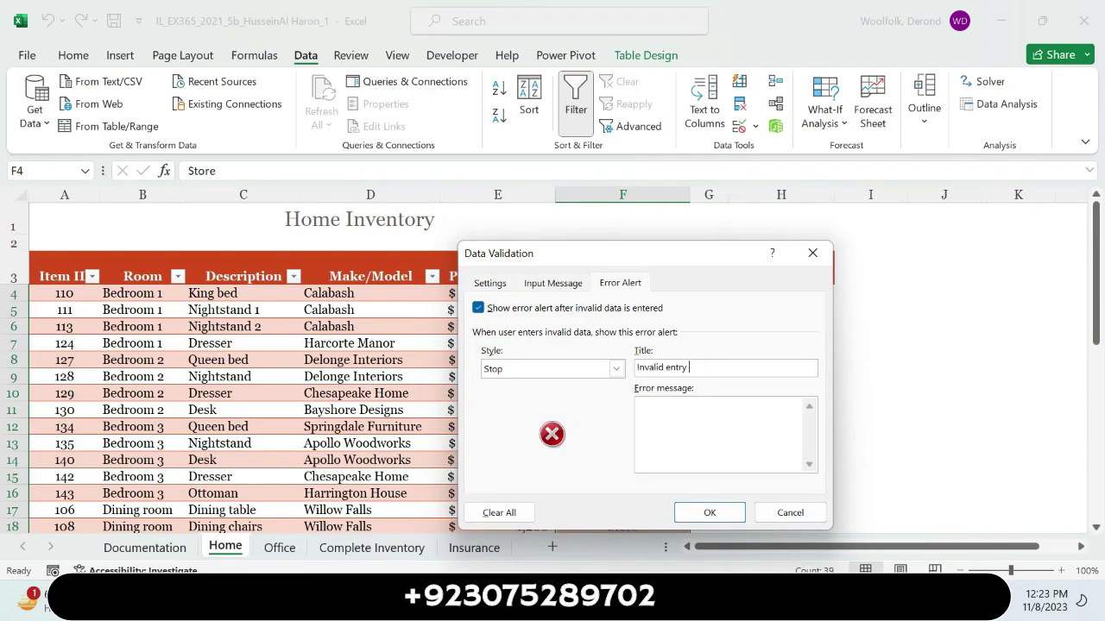
click(614, 369)
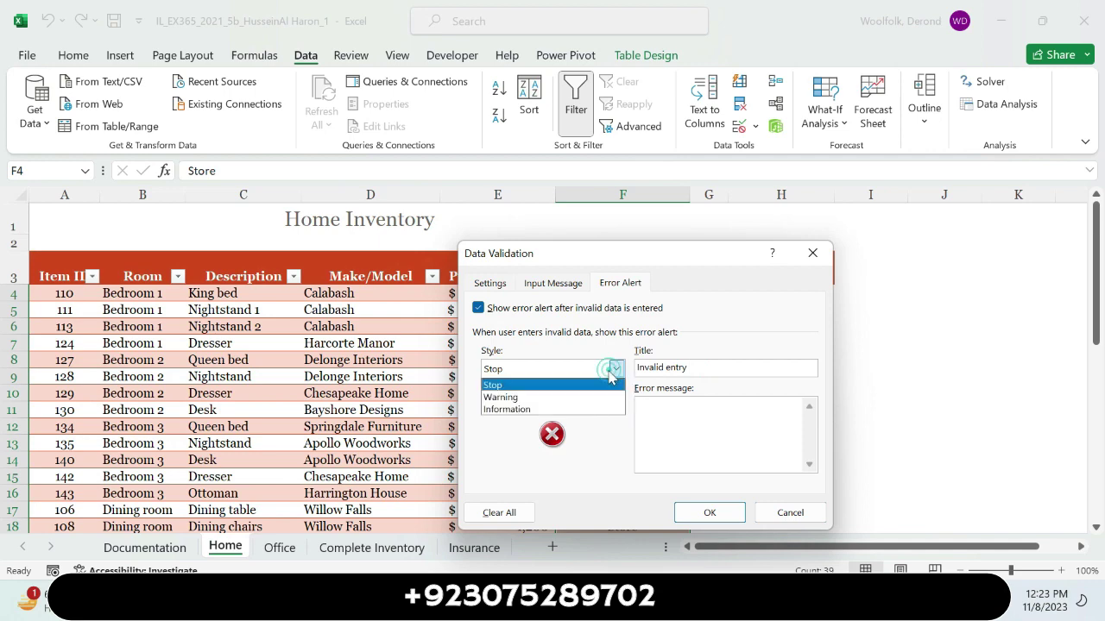
click(574, 386)
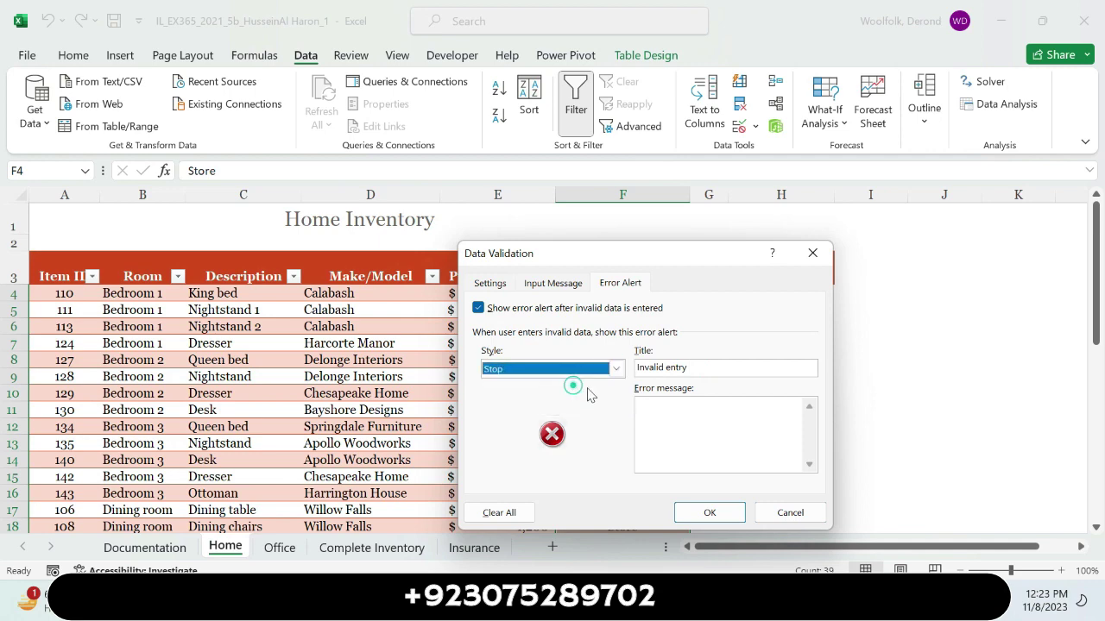
key(alt+Tab)
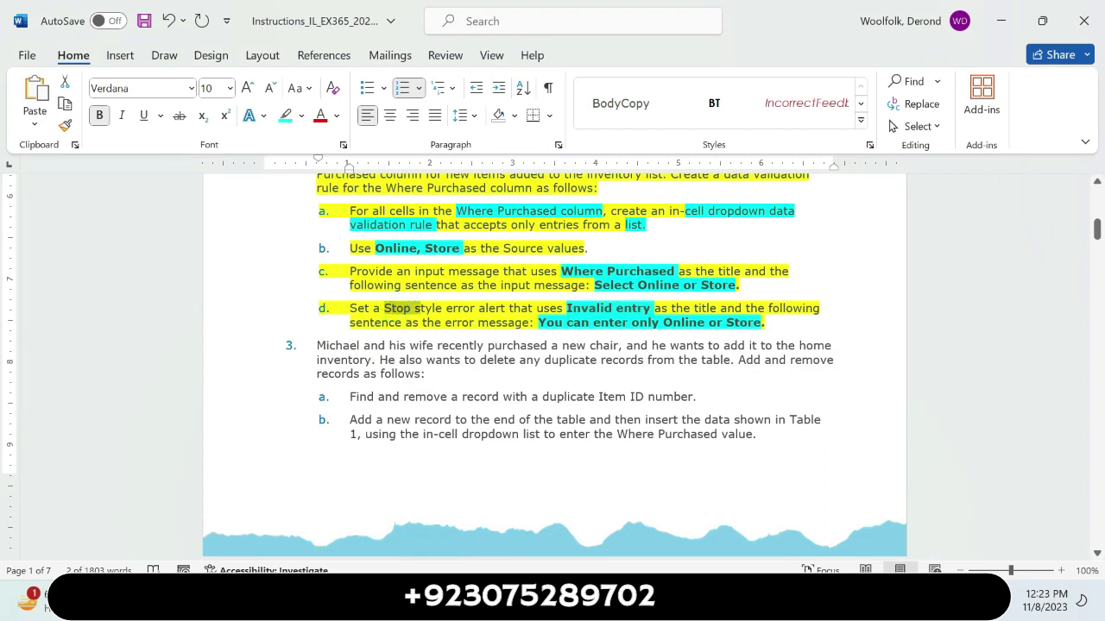
Step: Highlight 'Stop style' turquoise in step d and select the error message sentence
drag(384, 309, 444, 309)
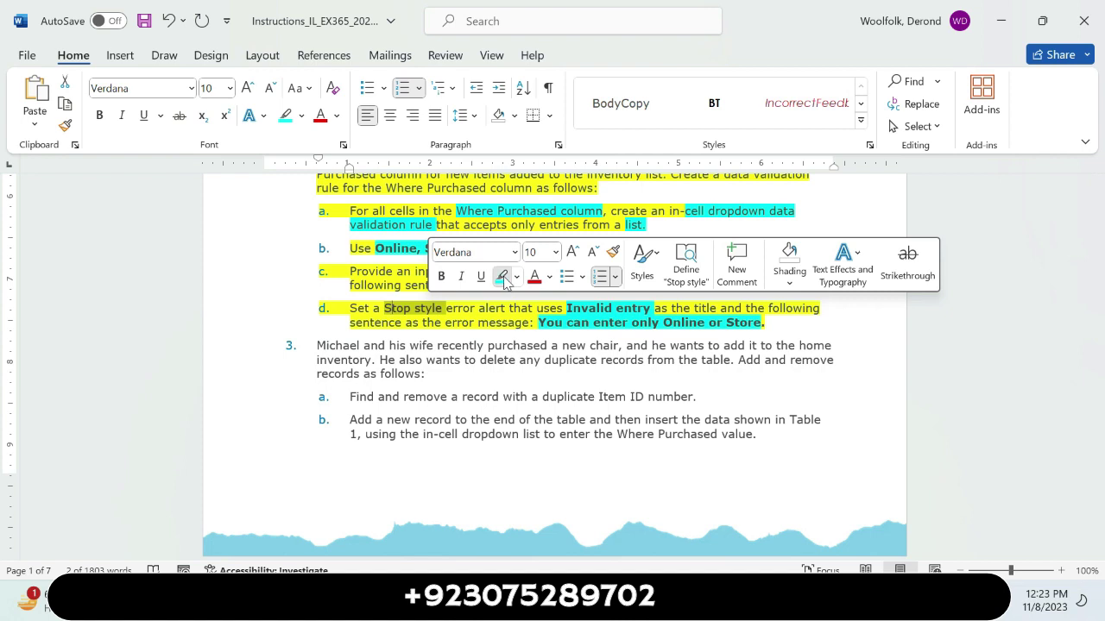
click(502, 277)
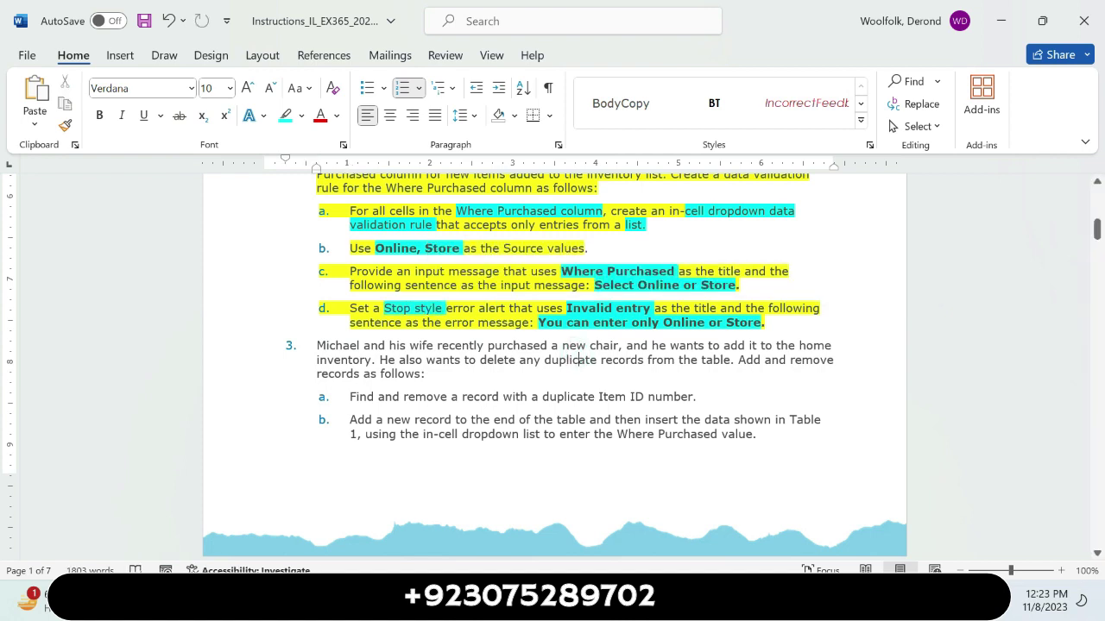
drag(764, 323, 555, 326)
key(ctrl+c)
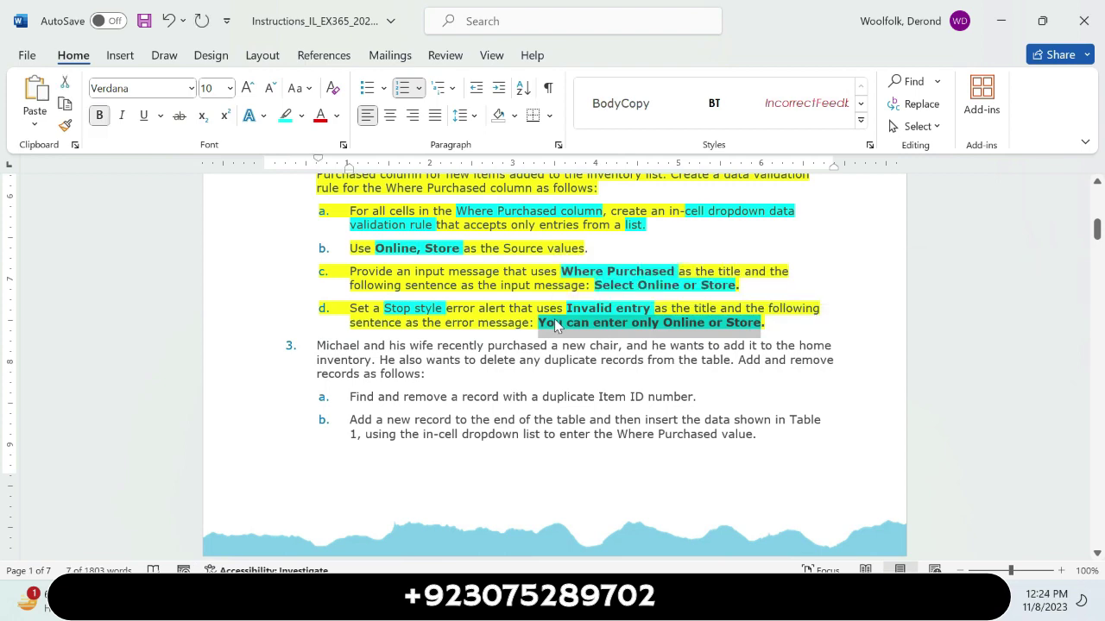
Step: Paste 'You can enter only Online or Store' as the Excel error message
key(alt+Tab)
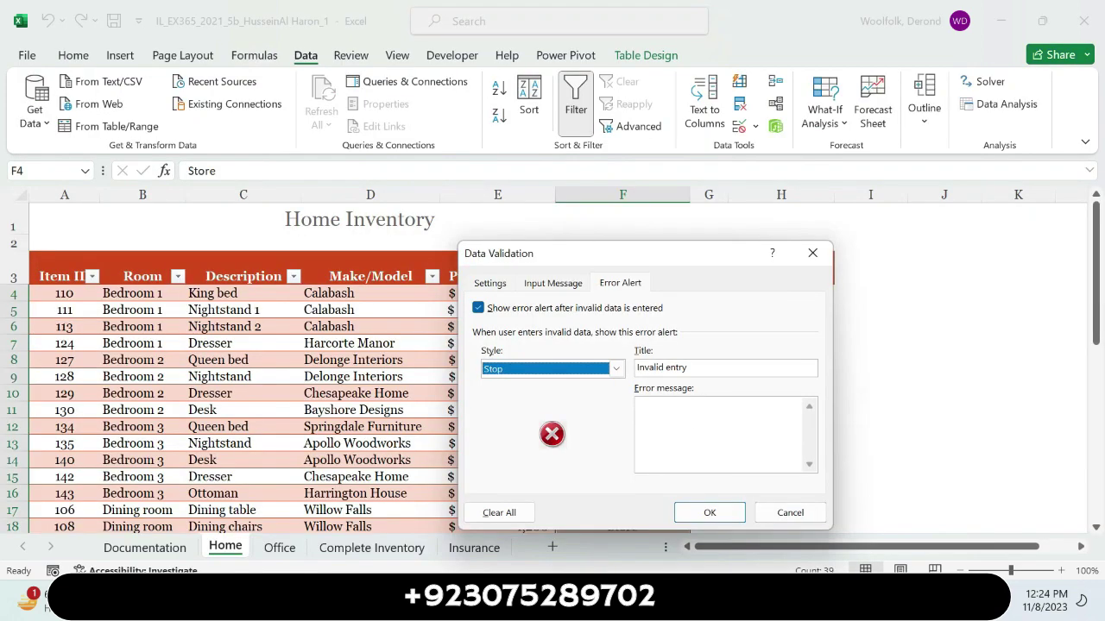
click(685, 423)
key(ctrl+v)
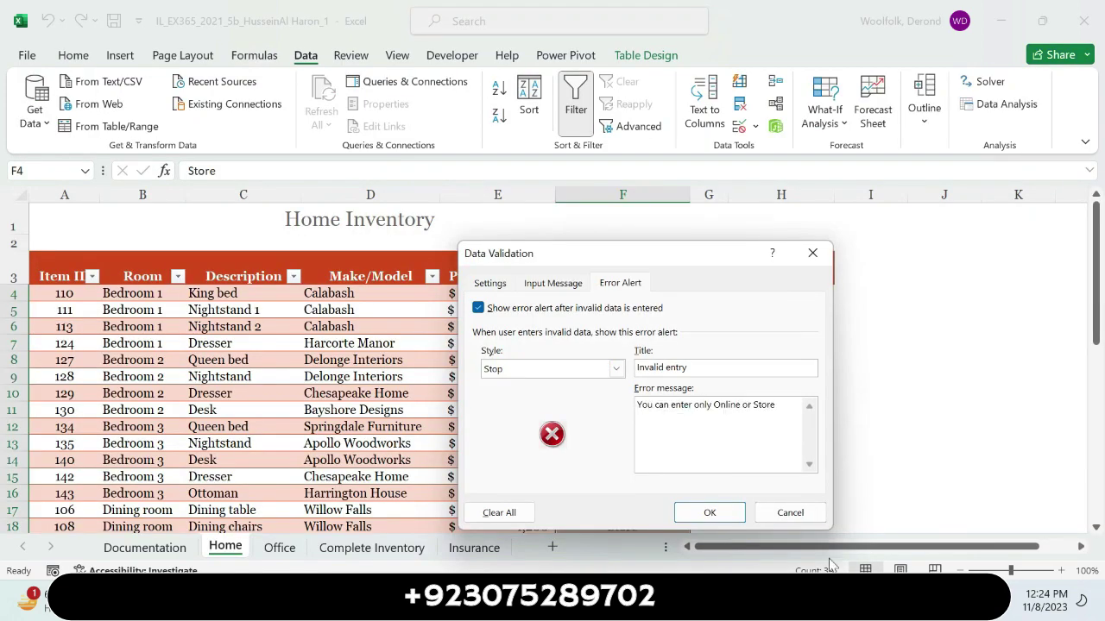
key(alt+Tab)
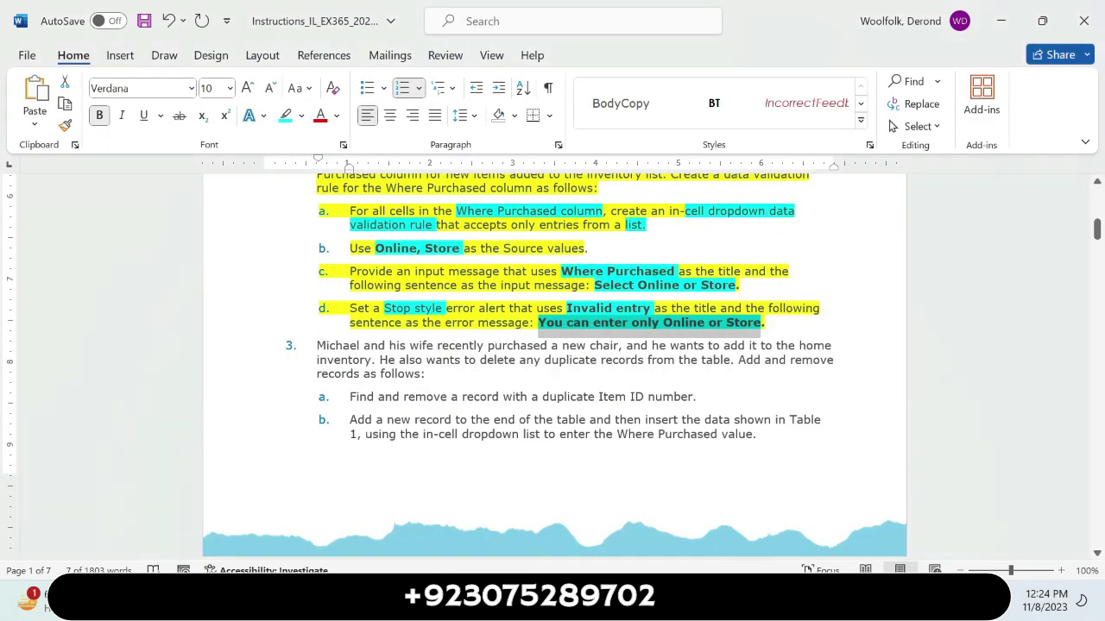
click(777, 328)
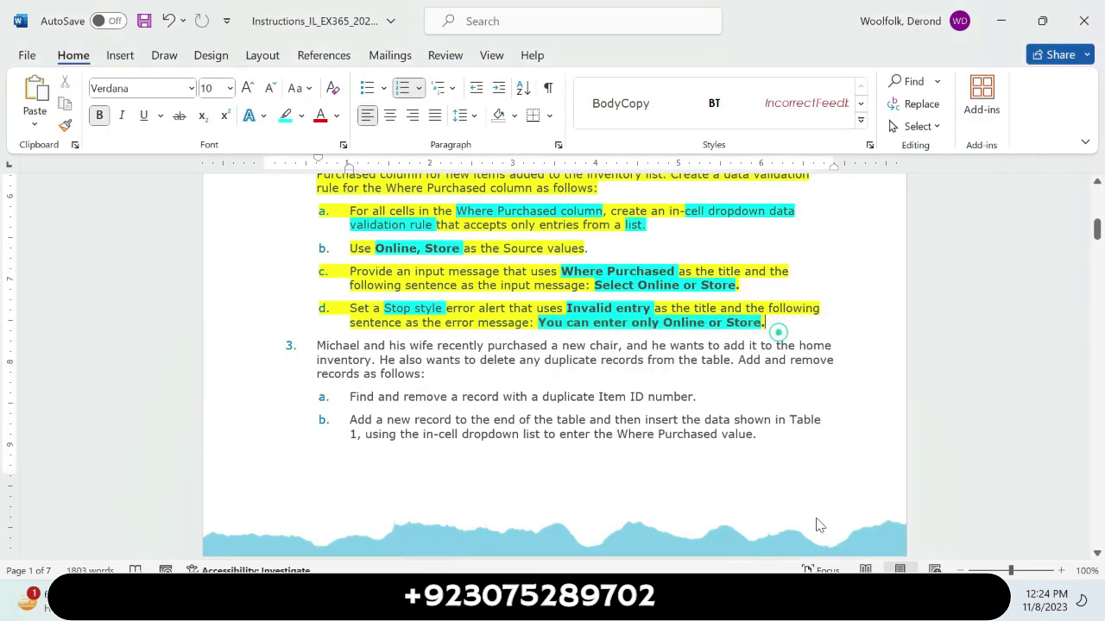
key(alt+Tab)
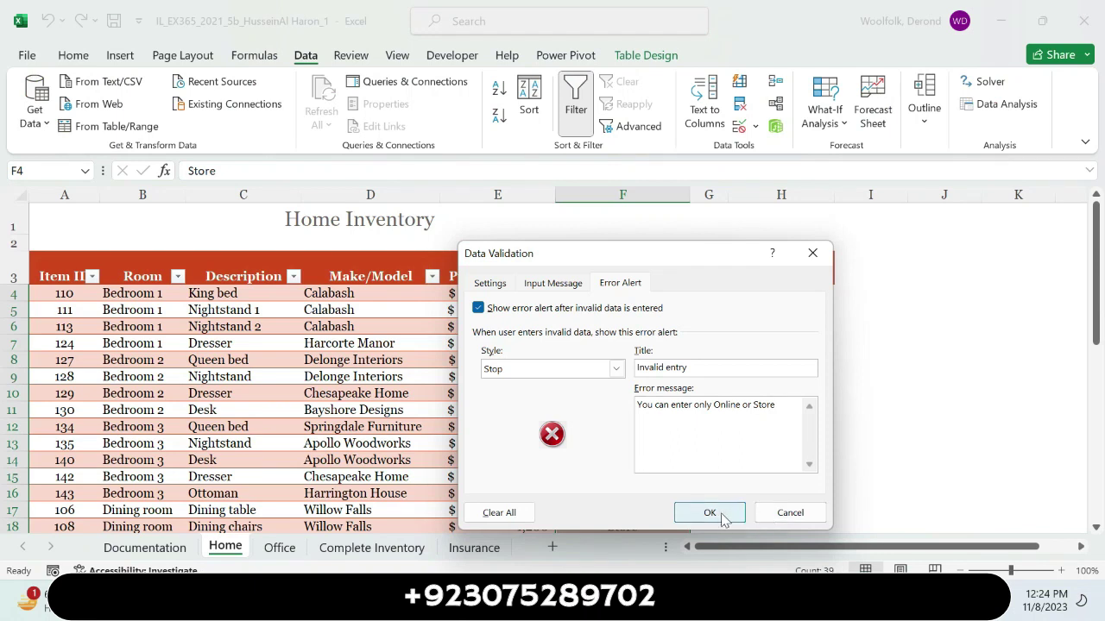
Step: Apply the validation rule and check F4's Online/Store dropdown without changing it
click(717, 514)
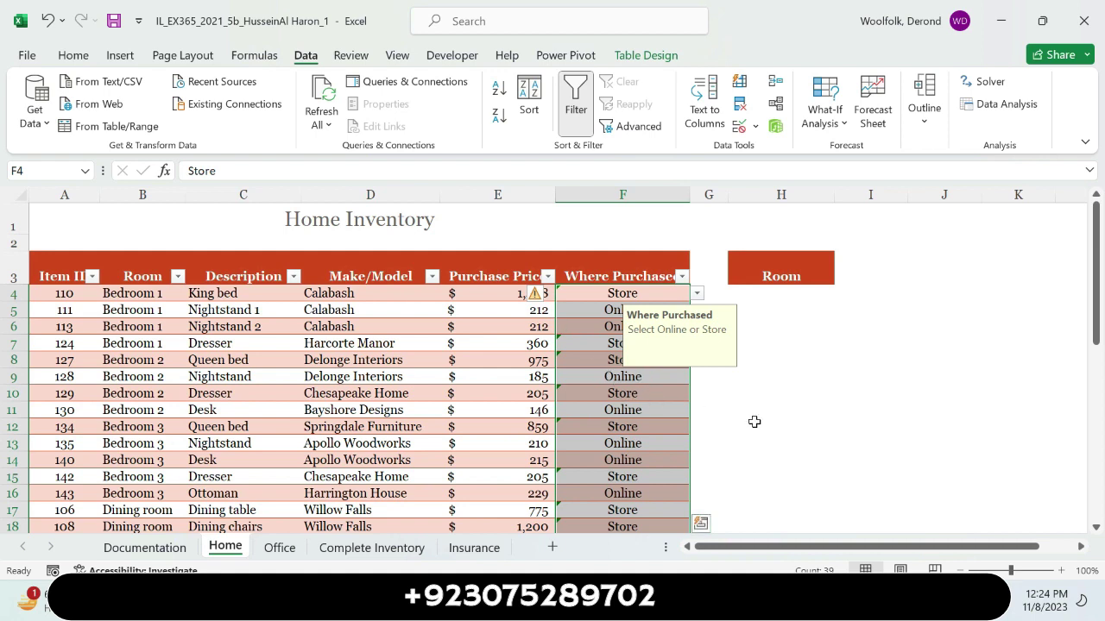
click(697, 295)
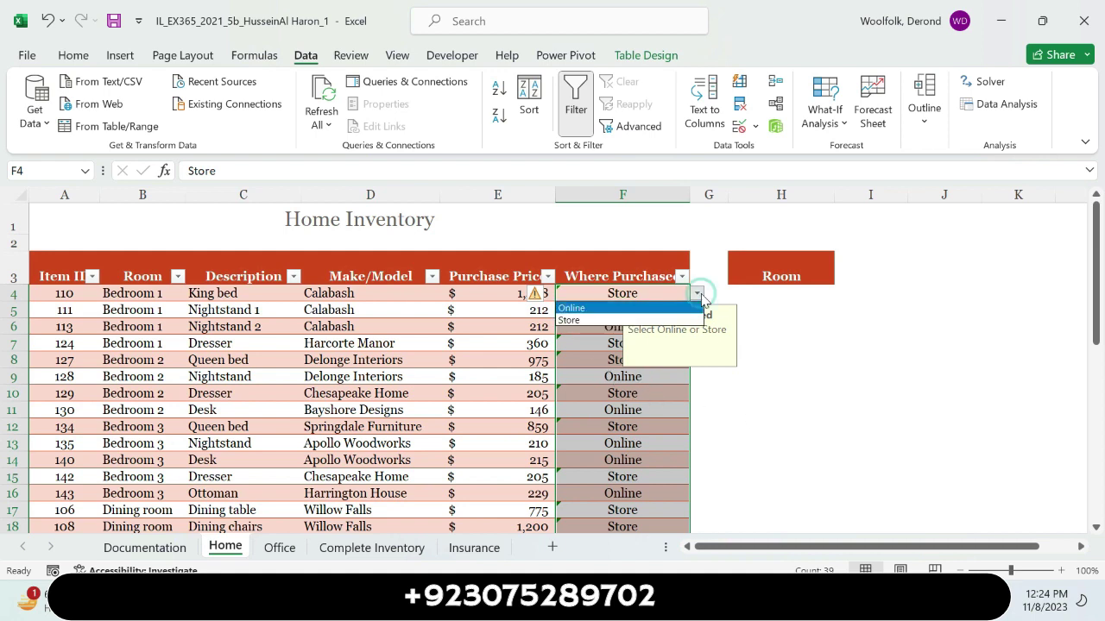
click(697, 294)
click(698, 294)
click(697, 294)
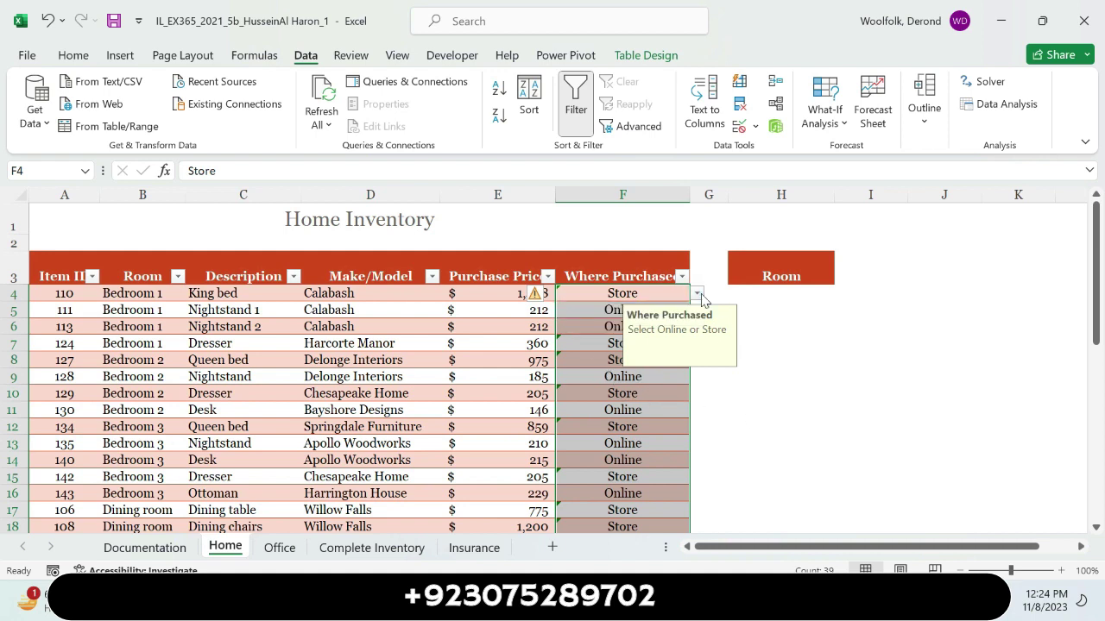
Step: Ignore the error flag on E4 and review the Where Purchased cells' input message
click(543, 295)
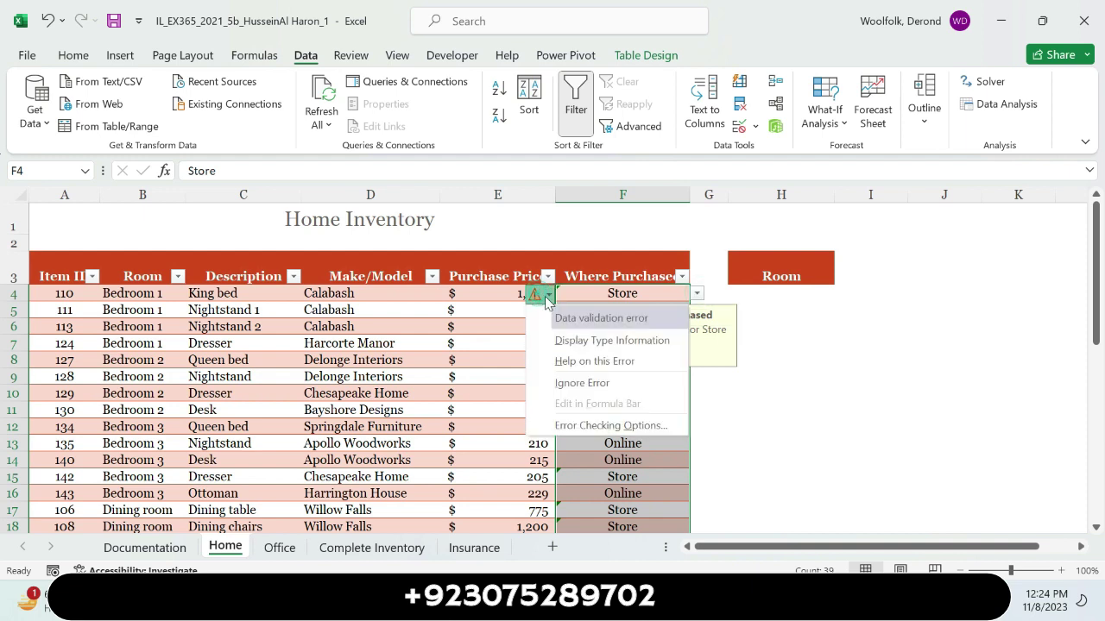
click(576, 375)
click(576, 376)
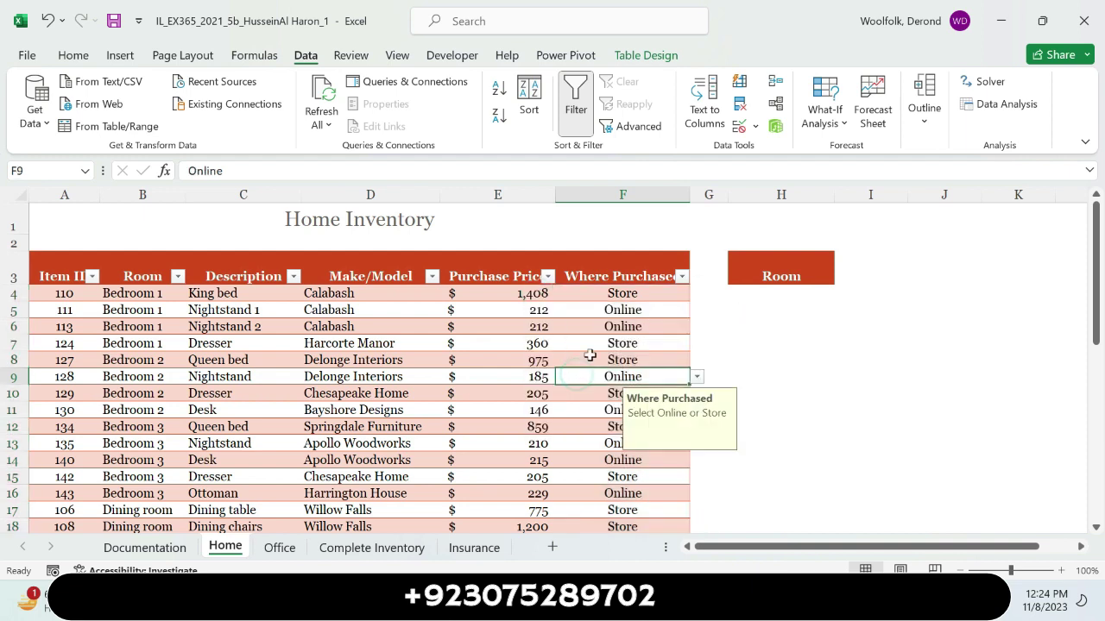
click(596, 293)
click(596, 277)
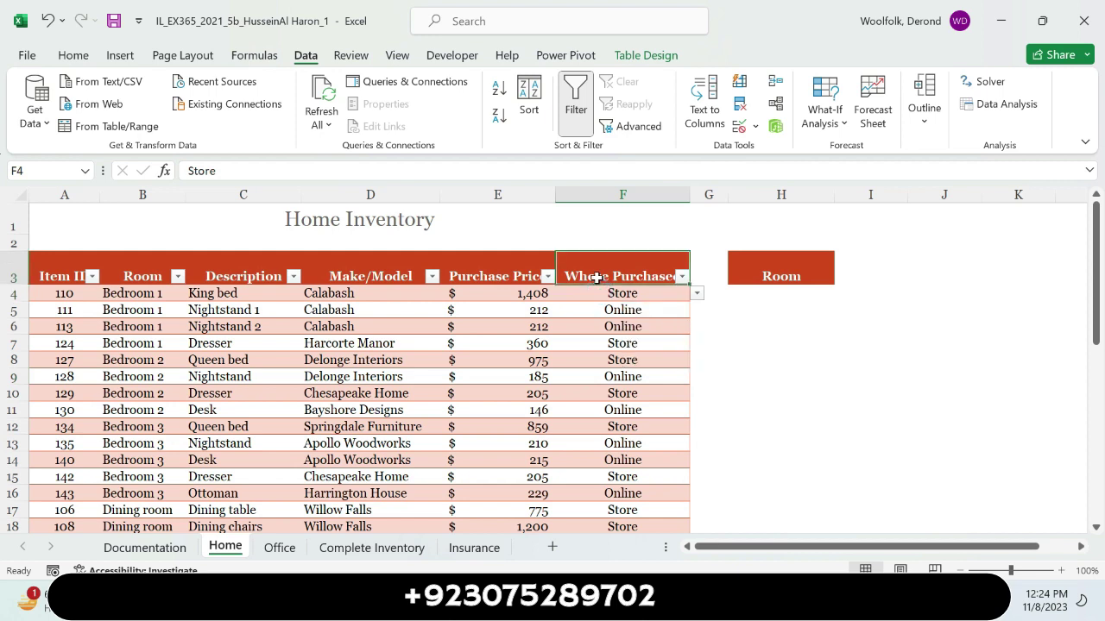
click(609, 292)
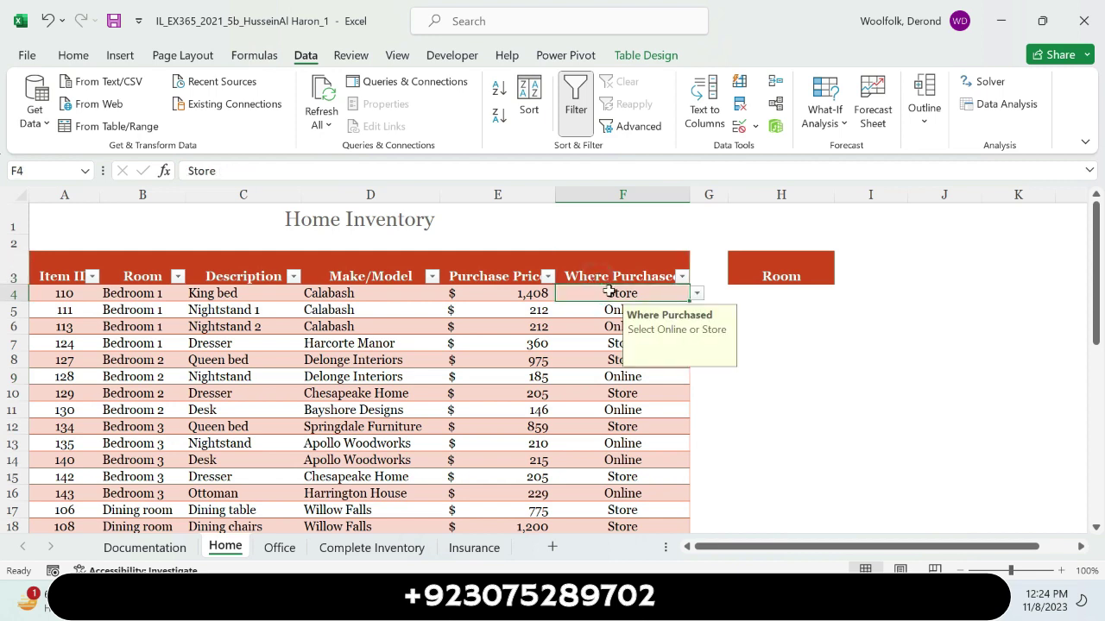
click(609, 275)
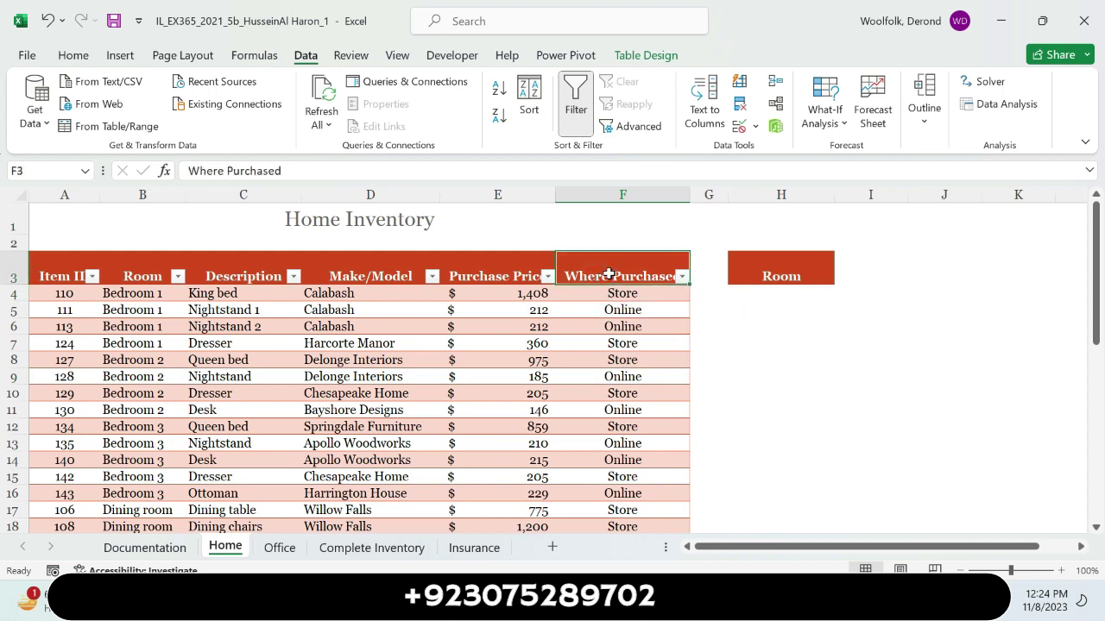
click(610, 285)
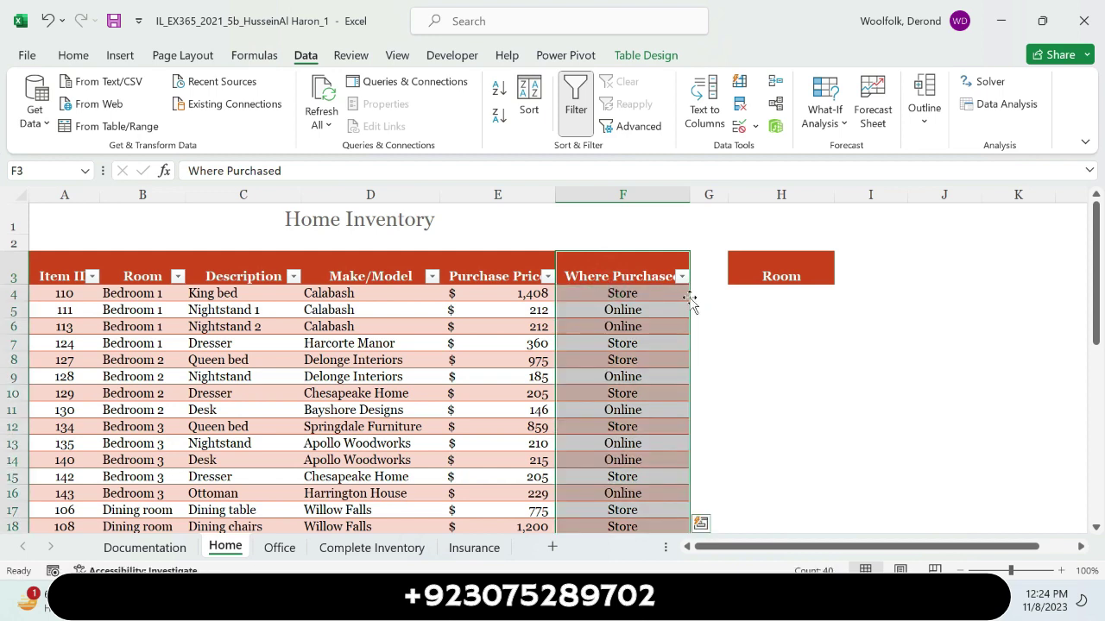
click(782, 345)
Step: Test F4 with an invalid entry, triggering and closing the Invalid entry alert
click(659, 299)
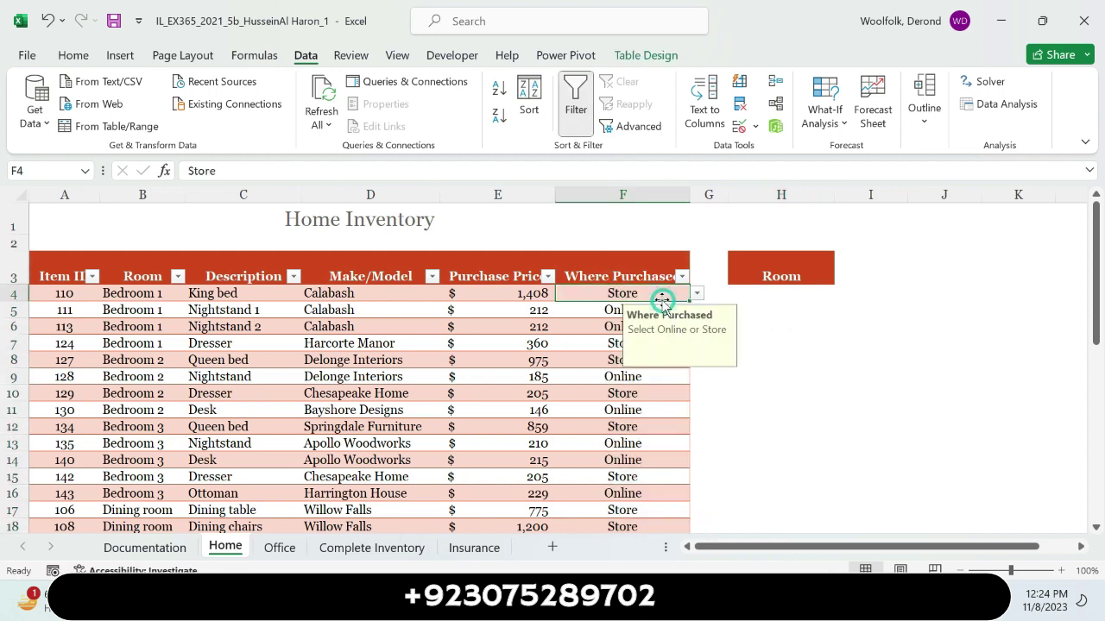
click(651, 293)
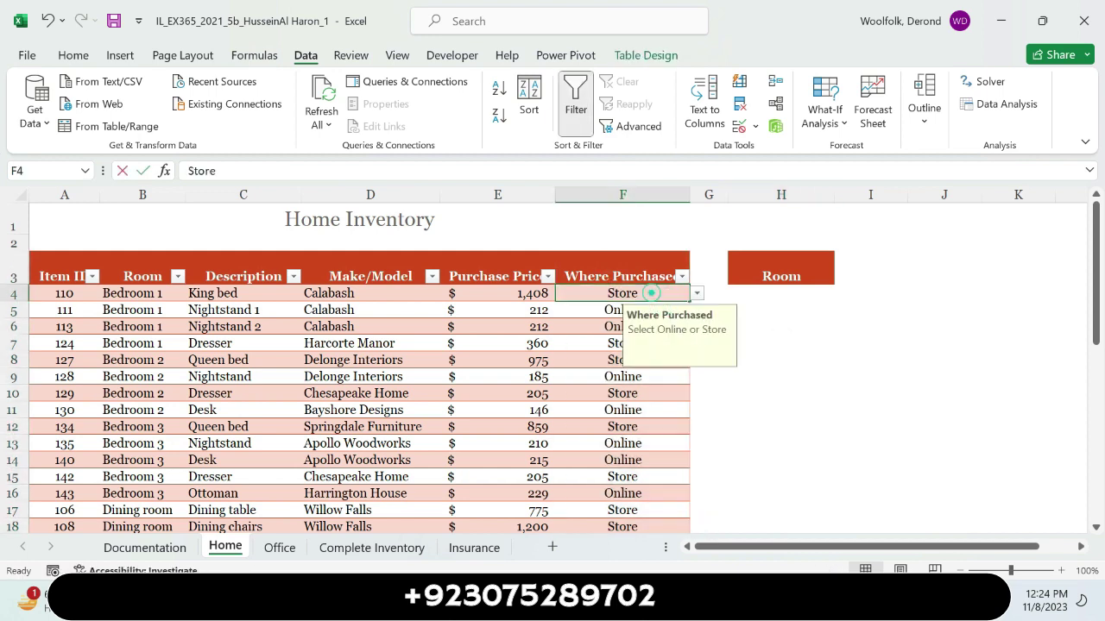
click(806, 380)
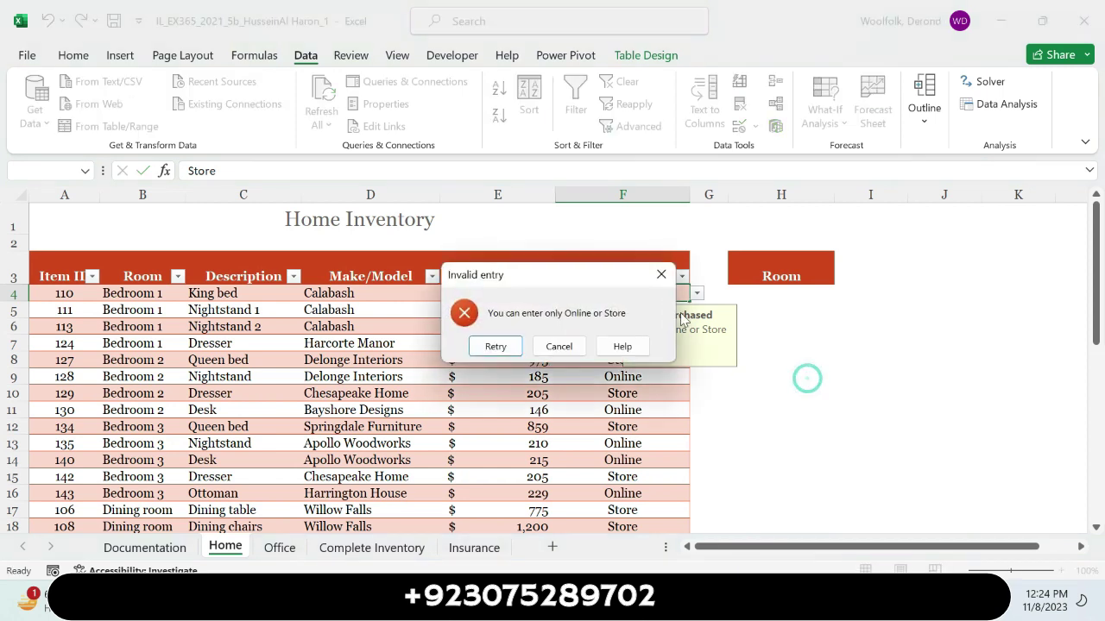
click(625, 346)
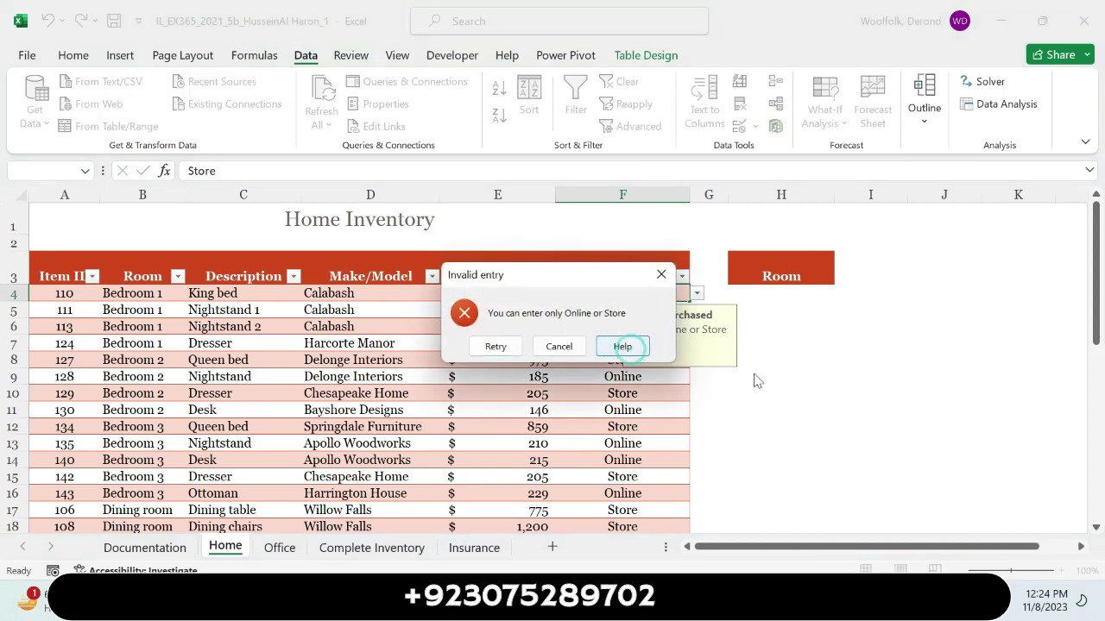
click(661, 275)
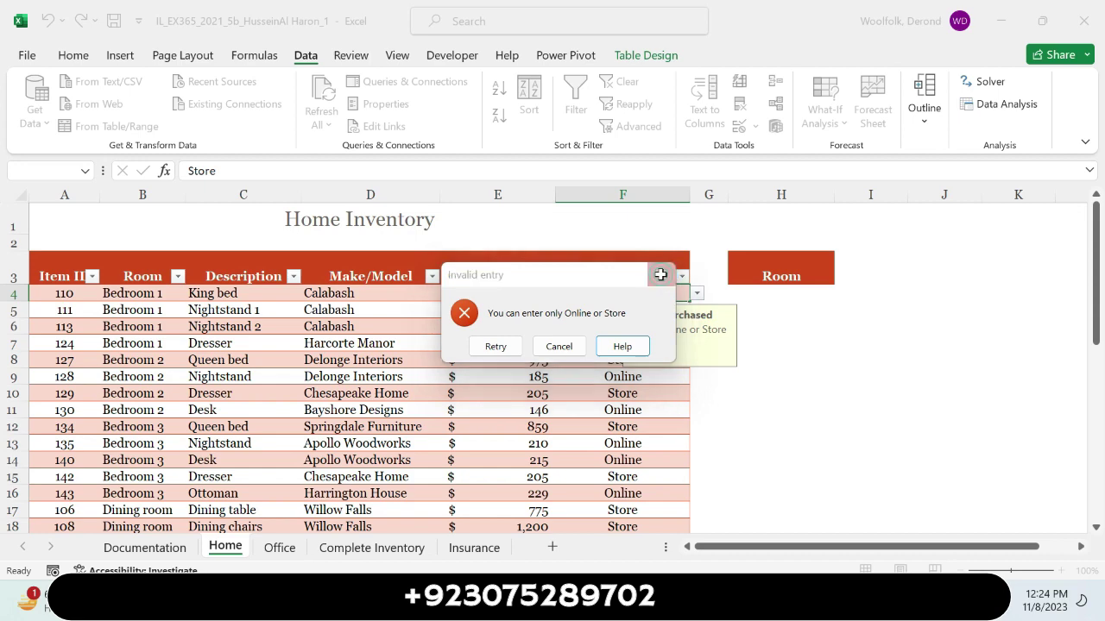
click(787, 386)
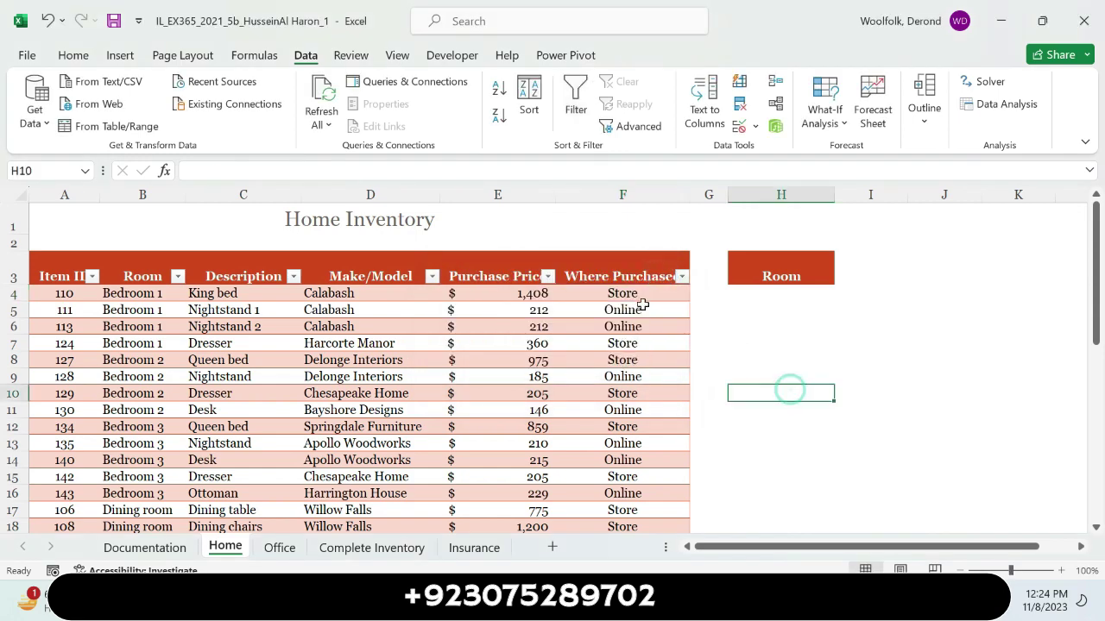
Step: Select the Where Purchased cells F3 through F25 to check the validated range
mouse_move(640, 295)
mouse_down()
mouse_move(665, 525)
mouse_move(664, 494)
mouse_up()
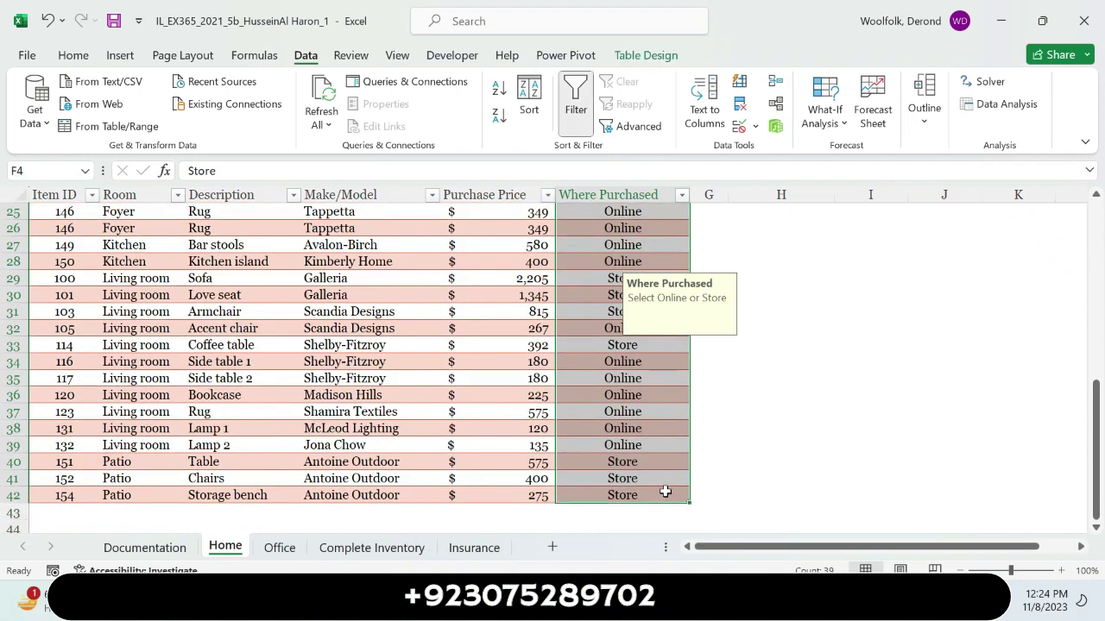
drag(1097, 412, 1090, 230)
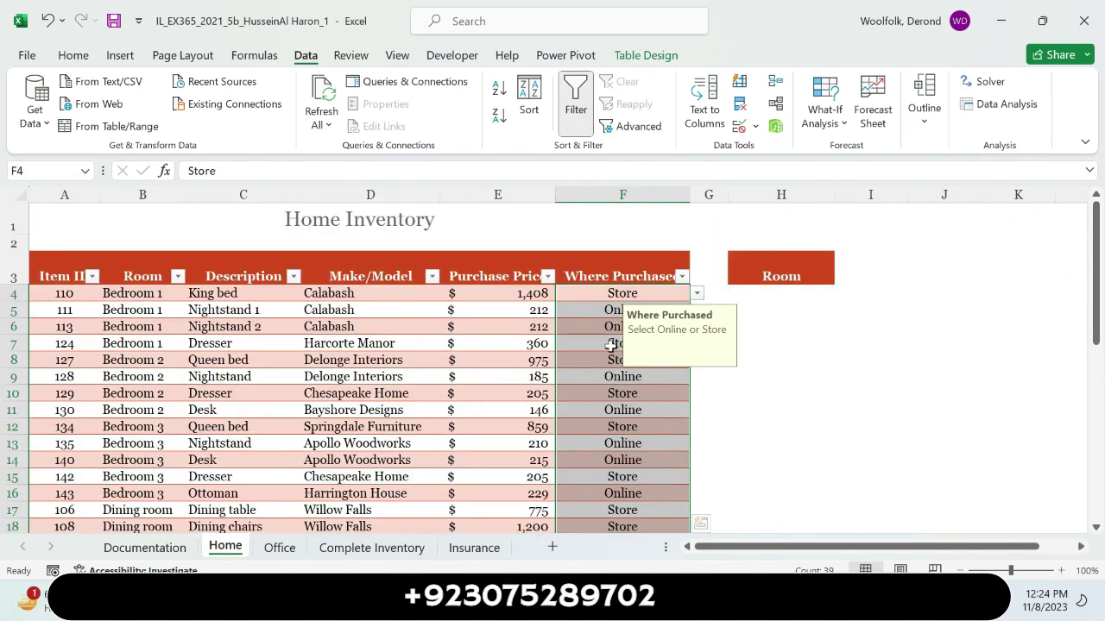
click(614, 275)
drag(614, 276, 648, 279)
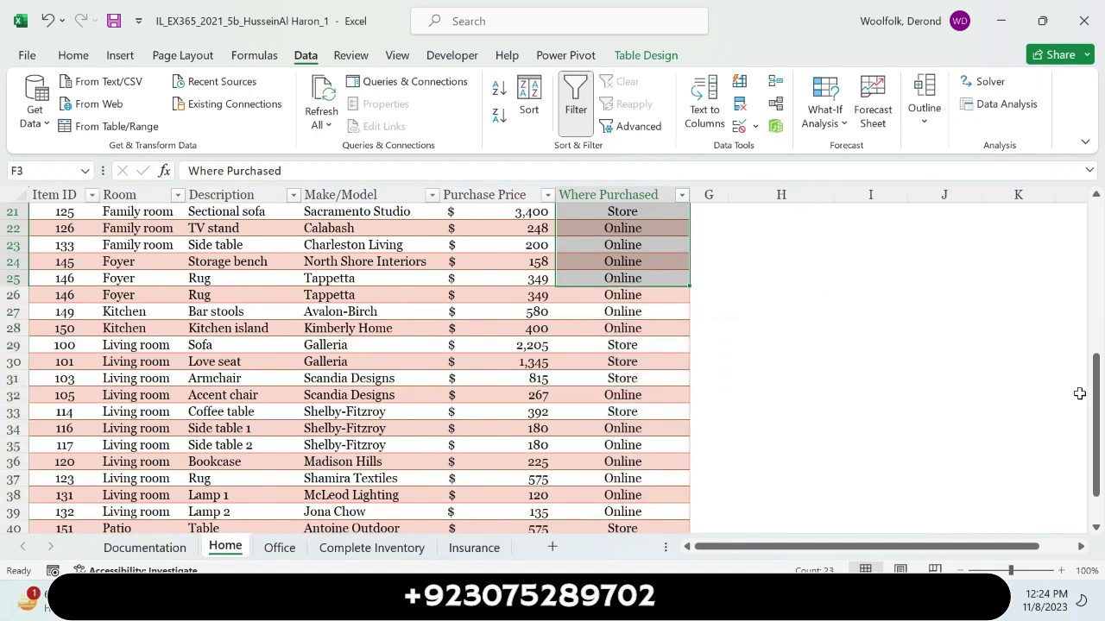
drag(1097, 399, 1097, 242)
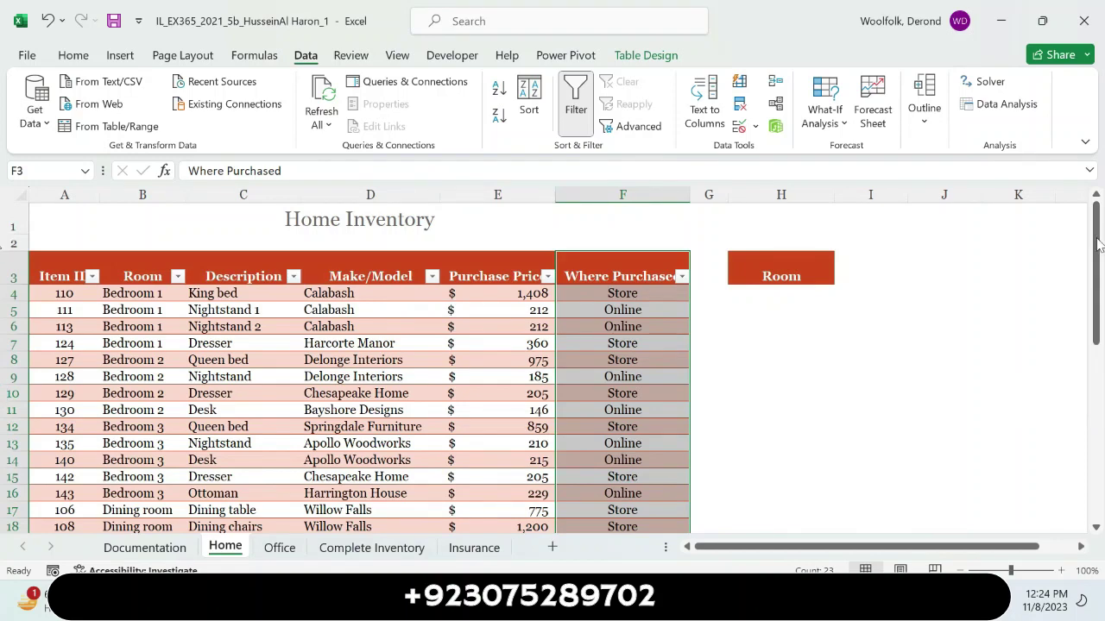
click(816, 407)
Step: Open F6's Online/Store dropdown and close it unchanged
click(665, 323)
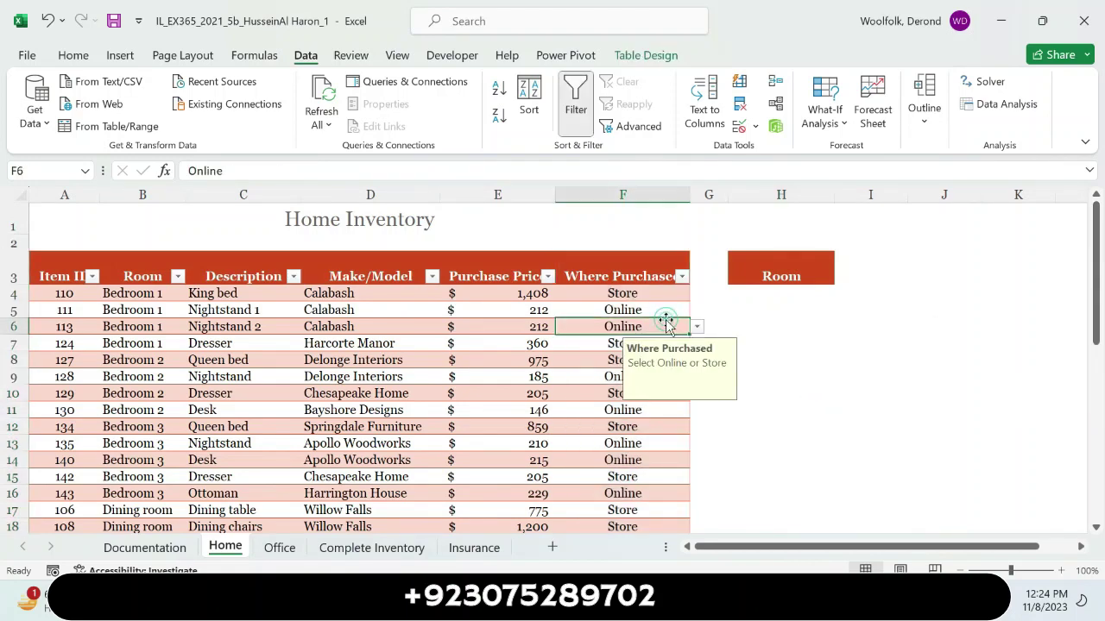
click(697, 327)
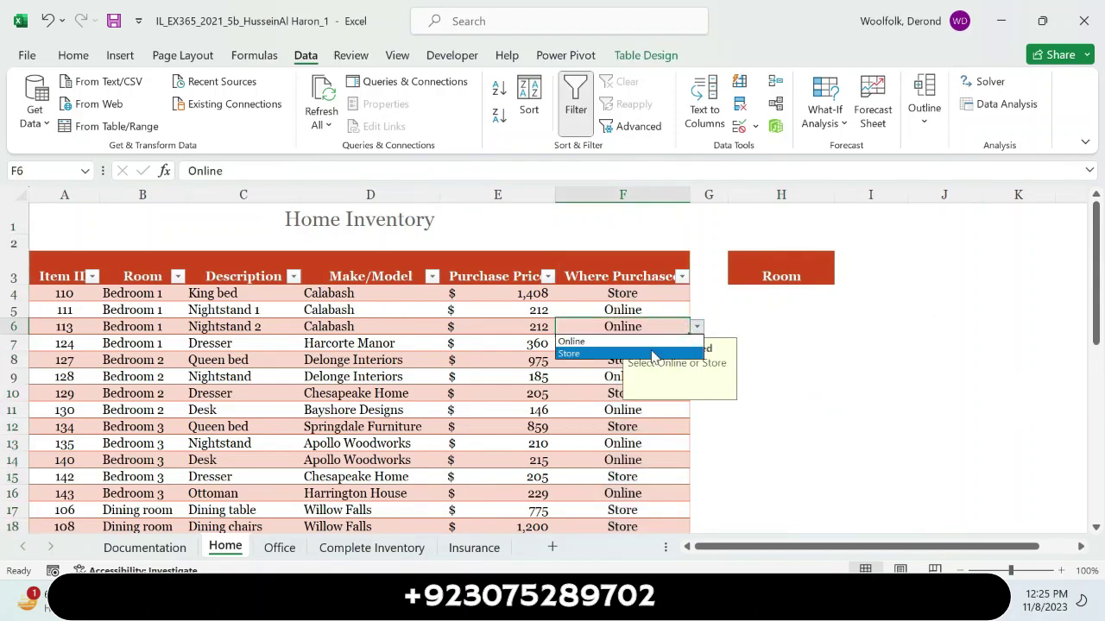
click(828, 453)
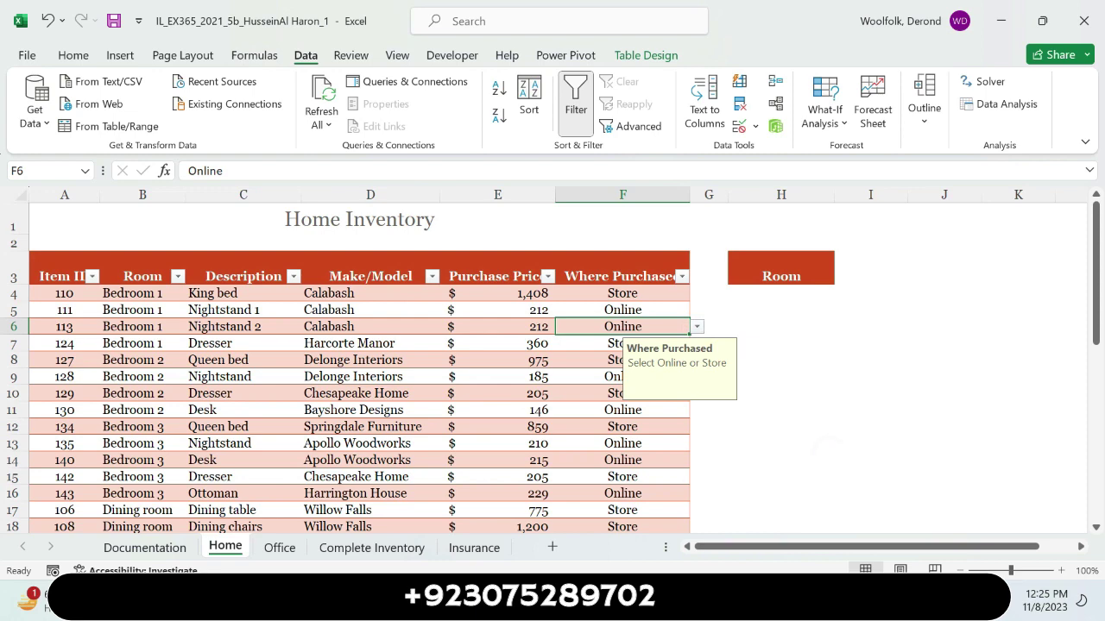
key(alt+Tab)
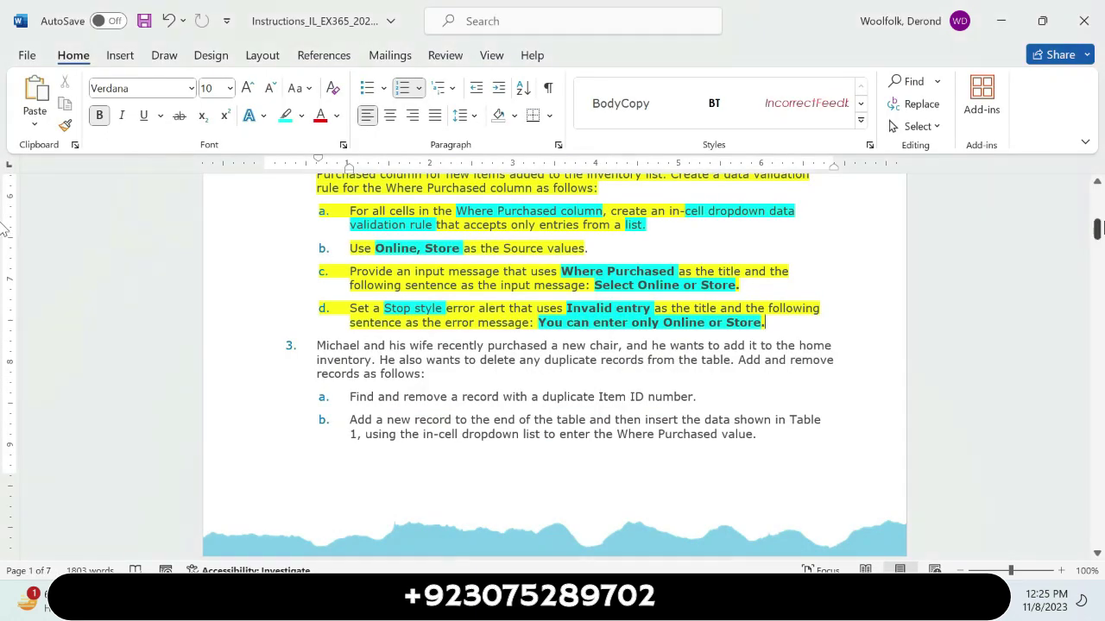
Step: Highlight item a of step 3 in yellow, undoing a stray highlight on the paragraph
mouse_move(1099, 232)
mouse_down()
mouse_move(1099, 220)
mouse_move(1098, 235)
mouse_up()
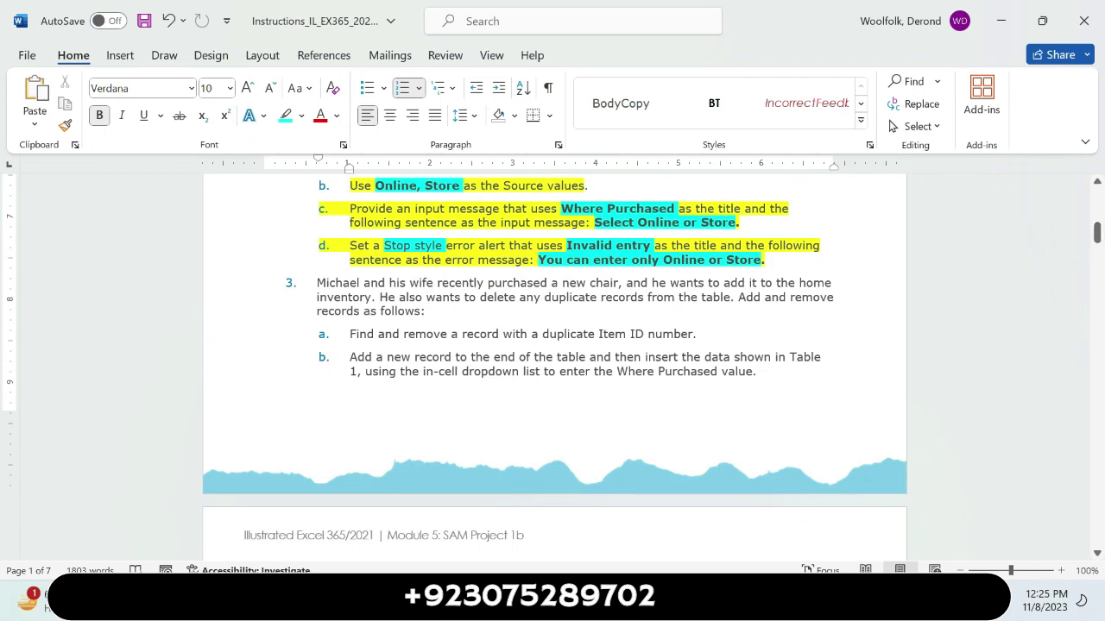
drag(317, 283, 449, 316)
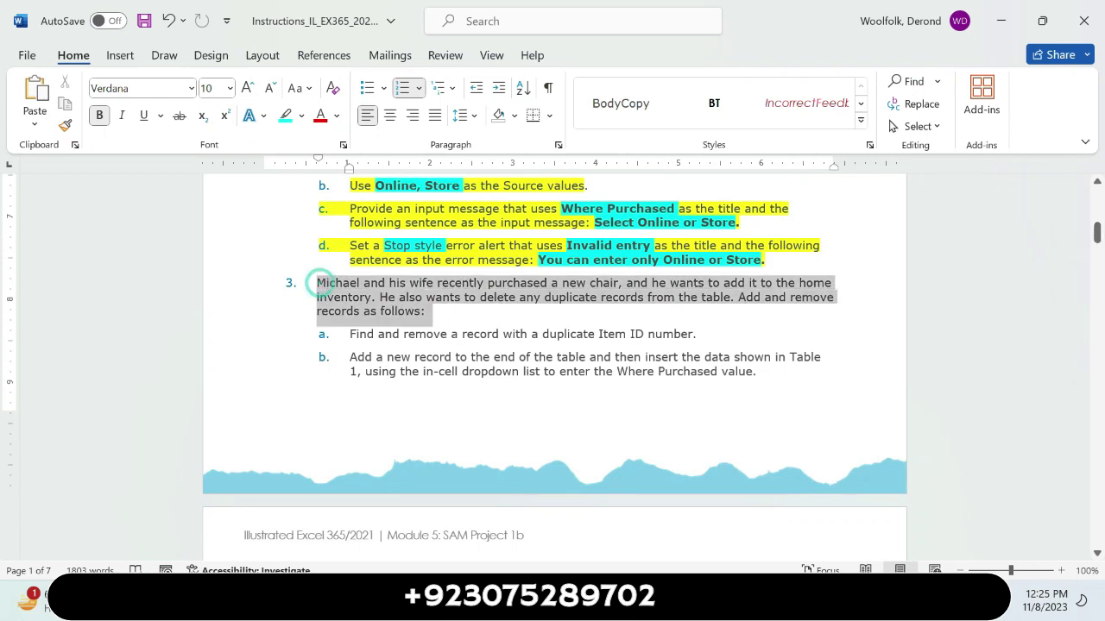
click(534, 281)
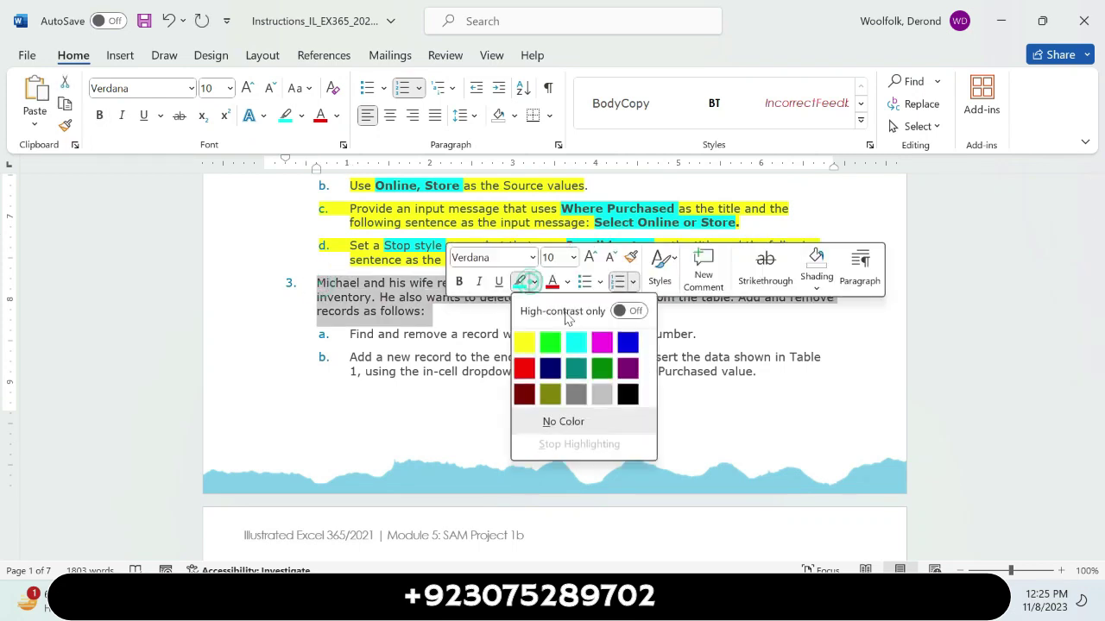
click(524, 343)
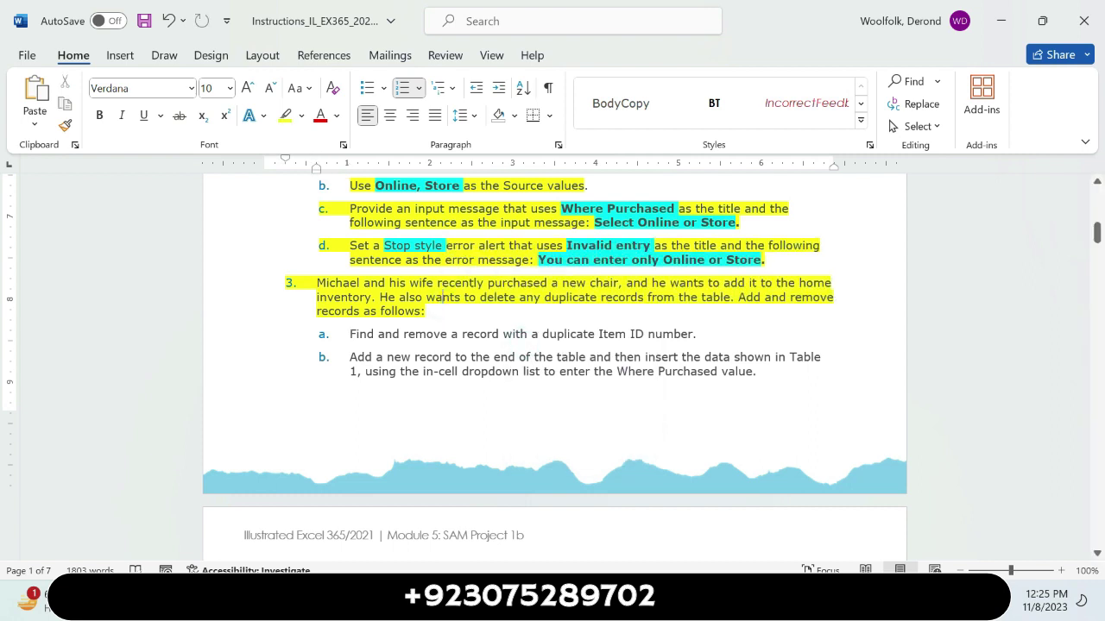
drag(350, 334, 473, 336)
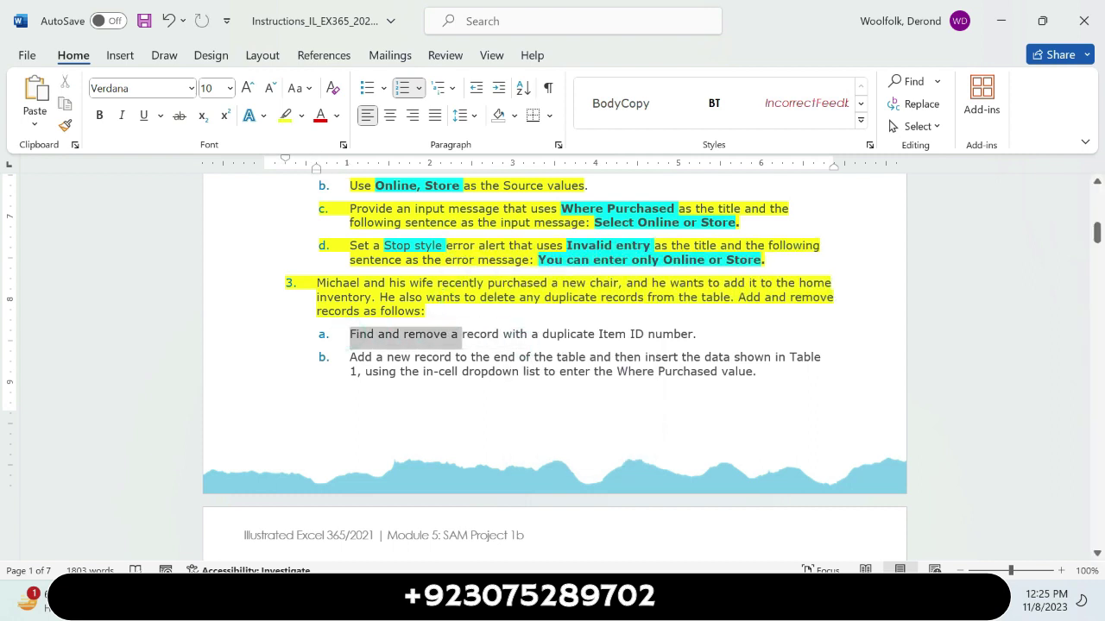
key(ctrl+z)
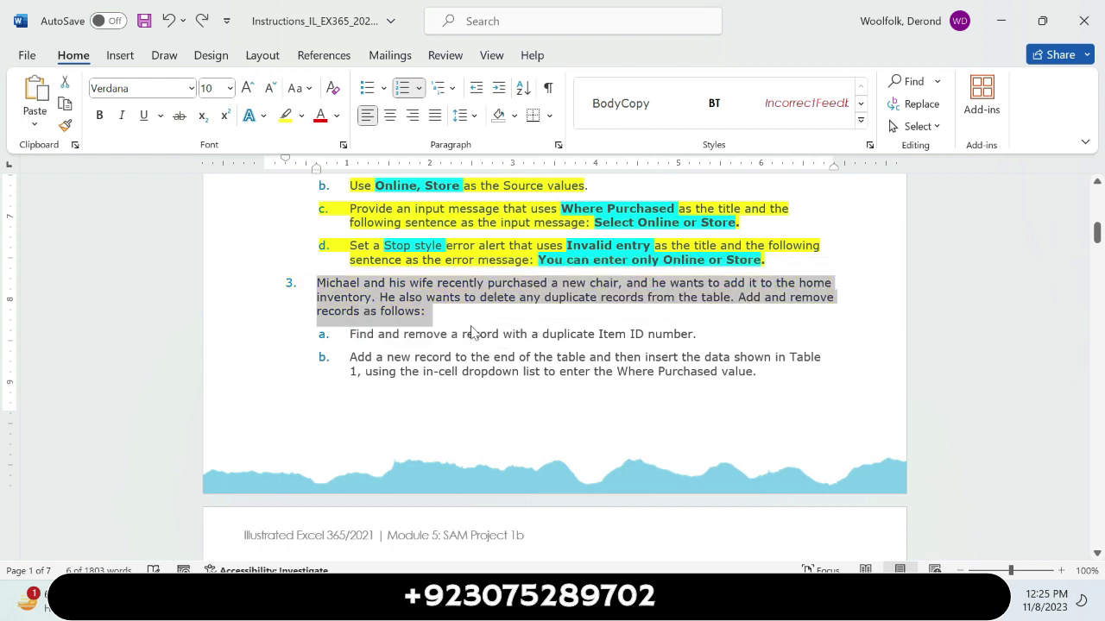
drag(349, 334, 701, 338)
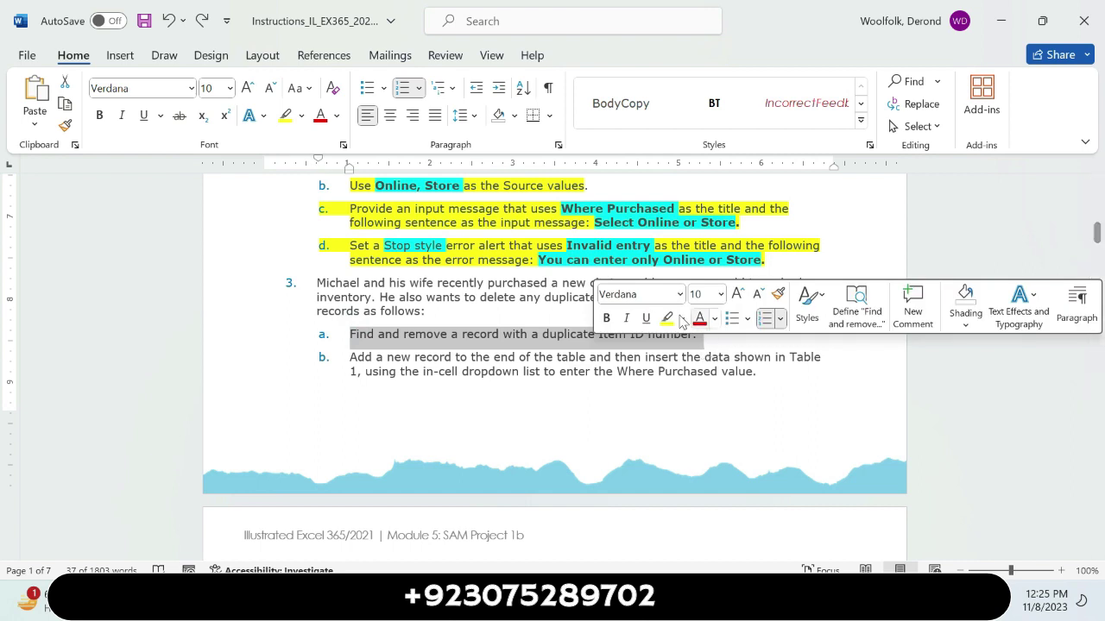
click(666, 318)
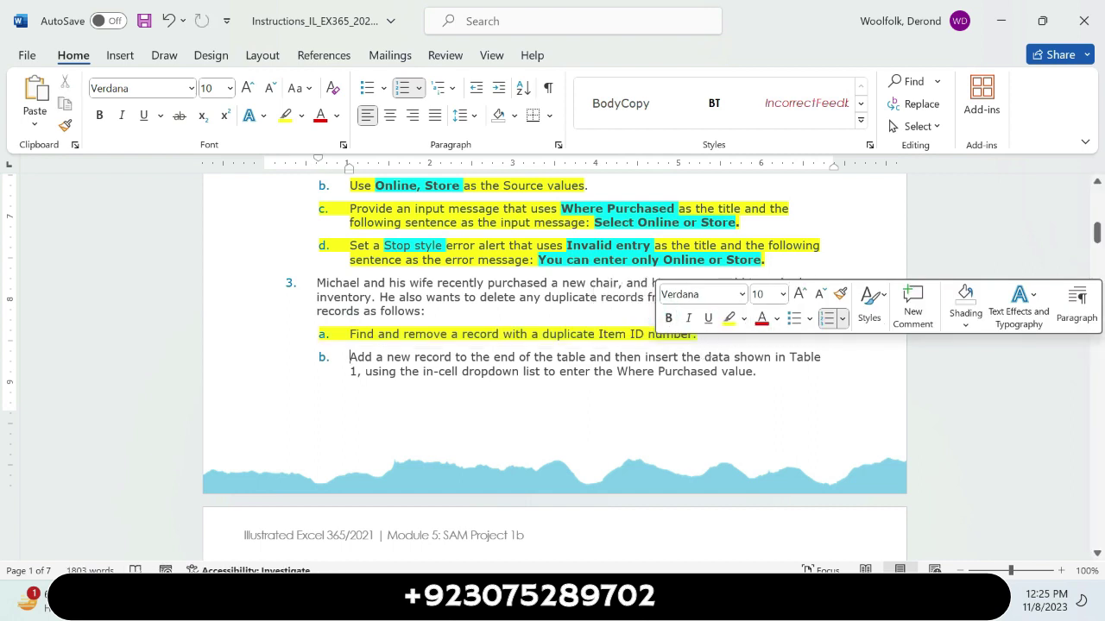
click(590, 334)
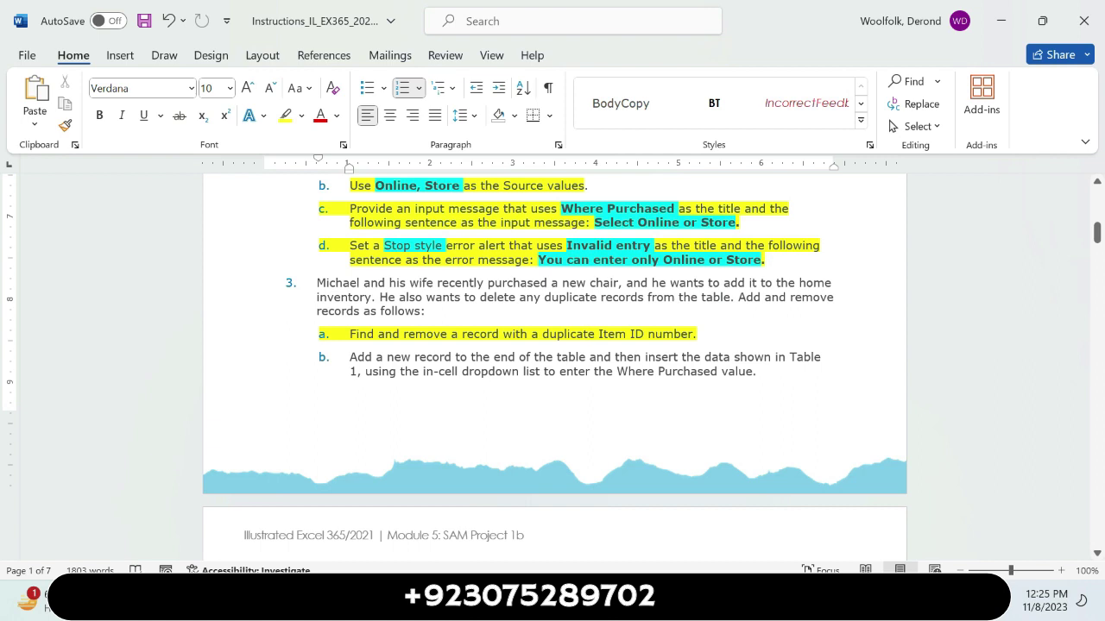
Step: Mark the phrase 'duplicate Item ID number' in turquoise
drag(542, 334, 693, 334)
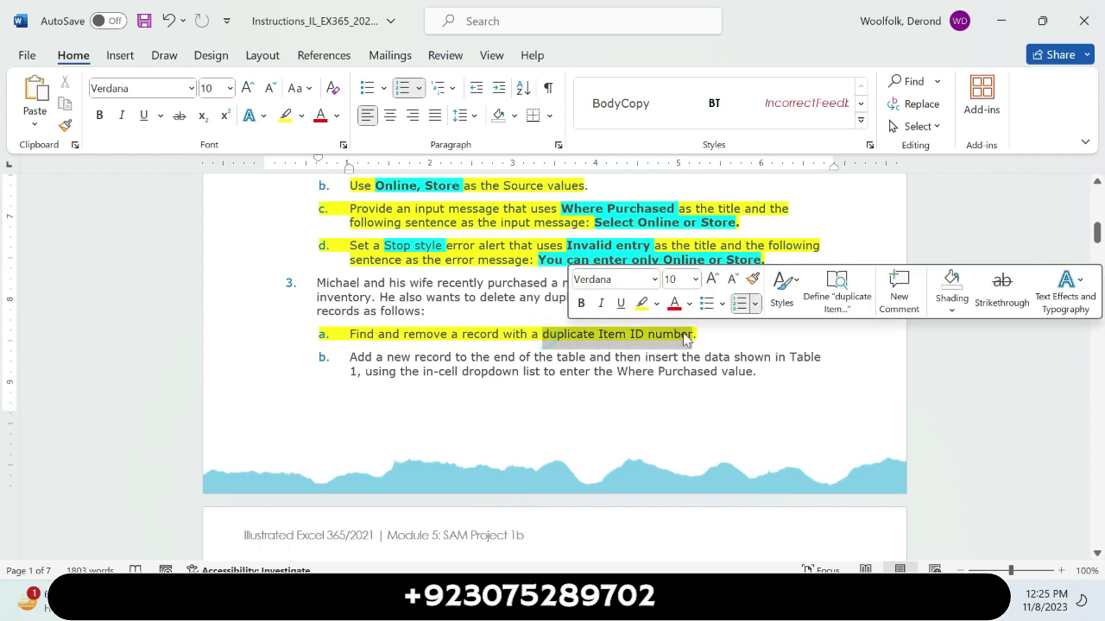
click(655, 305)
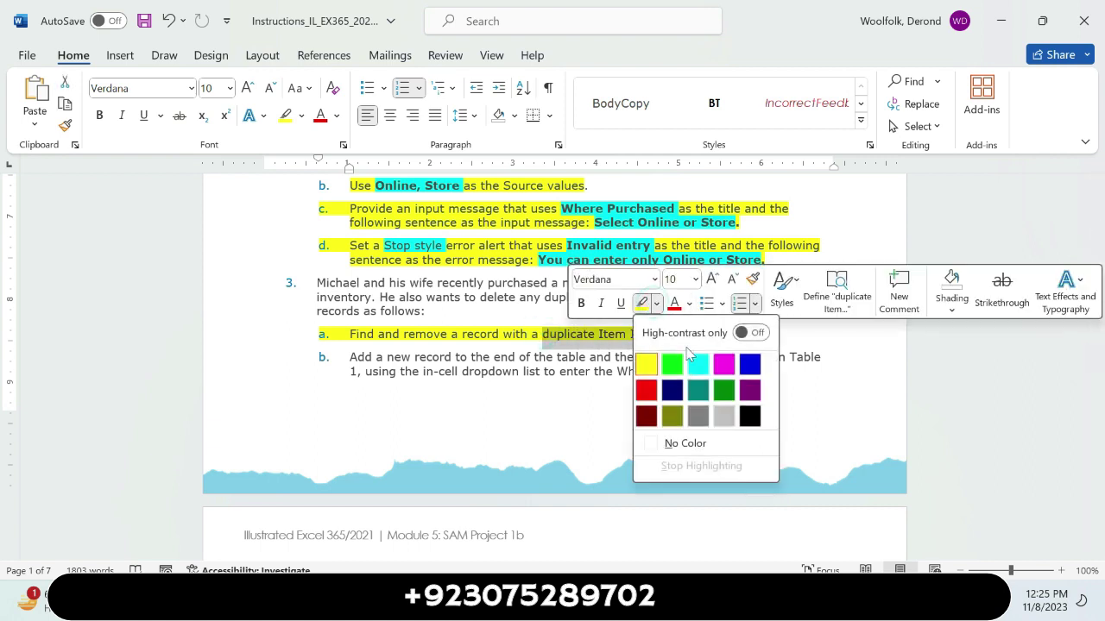
click(699, 361)
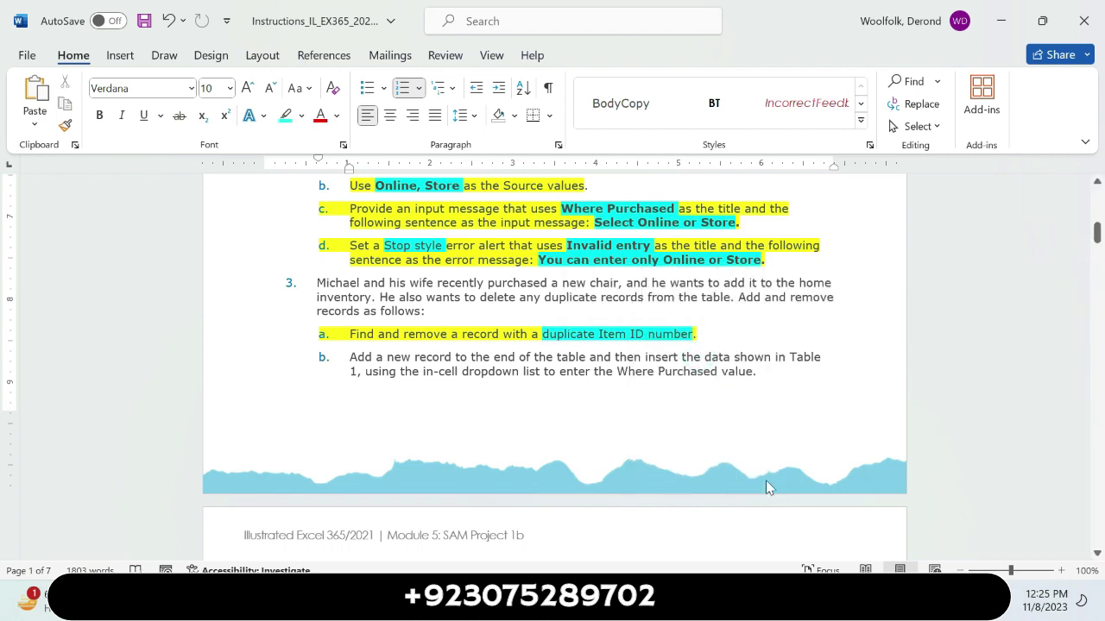
click(863, 604)
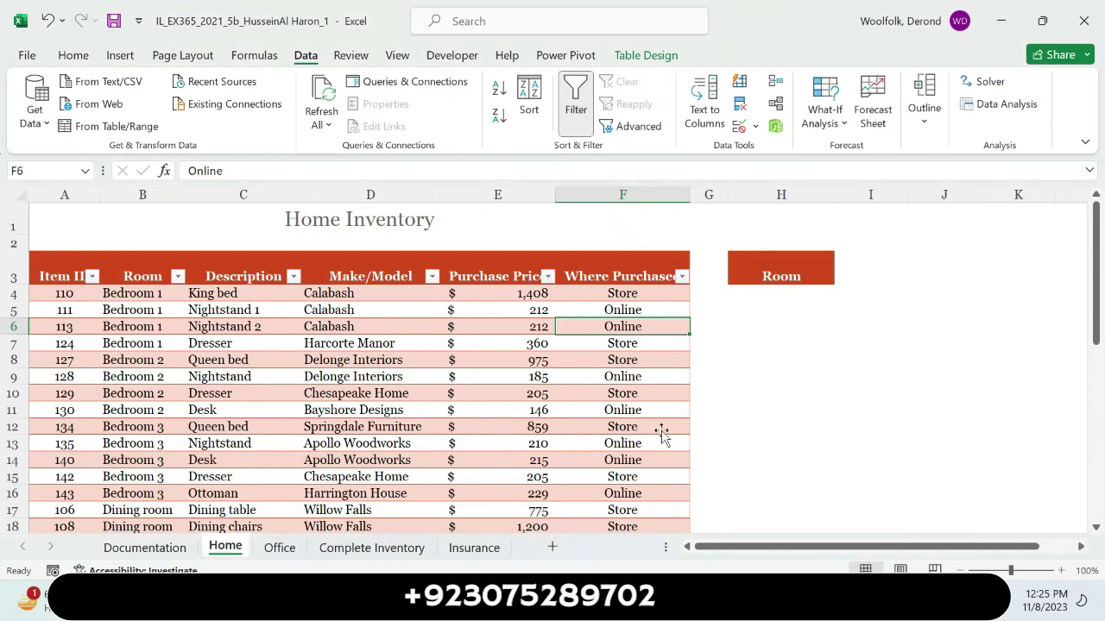
Step: Select the whole inventory table and bring up the Table Design tools
mouse_move(40, 269)
mouse_down()
mouse_move(257, 569)
mouse_move(690, 502)
mouse_up()
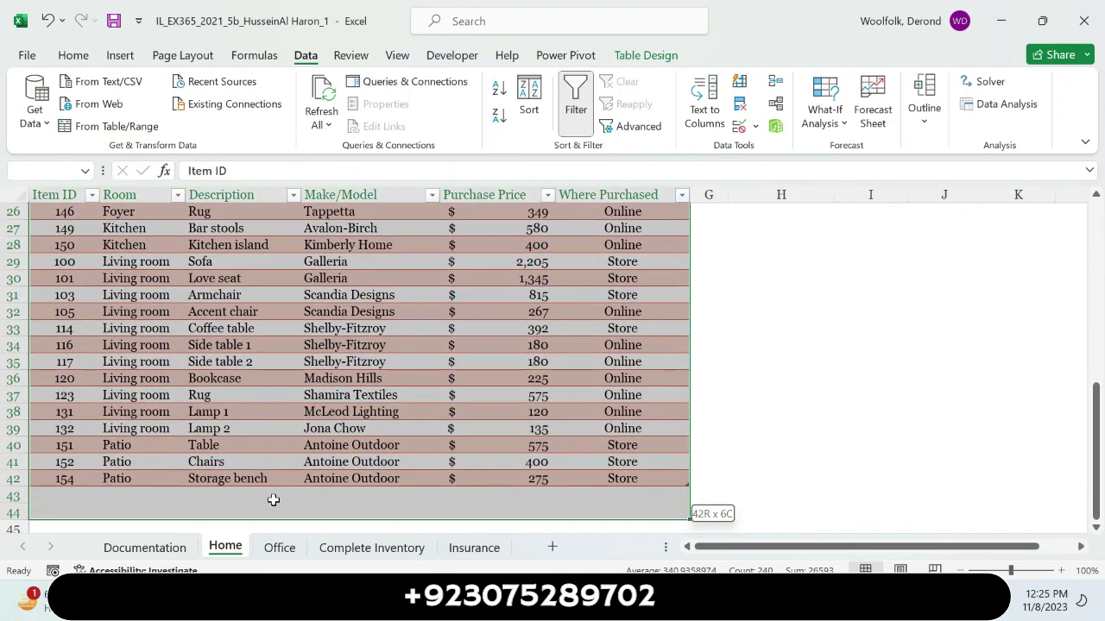
drag(690, 502, 275, 478)
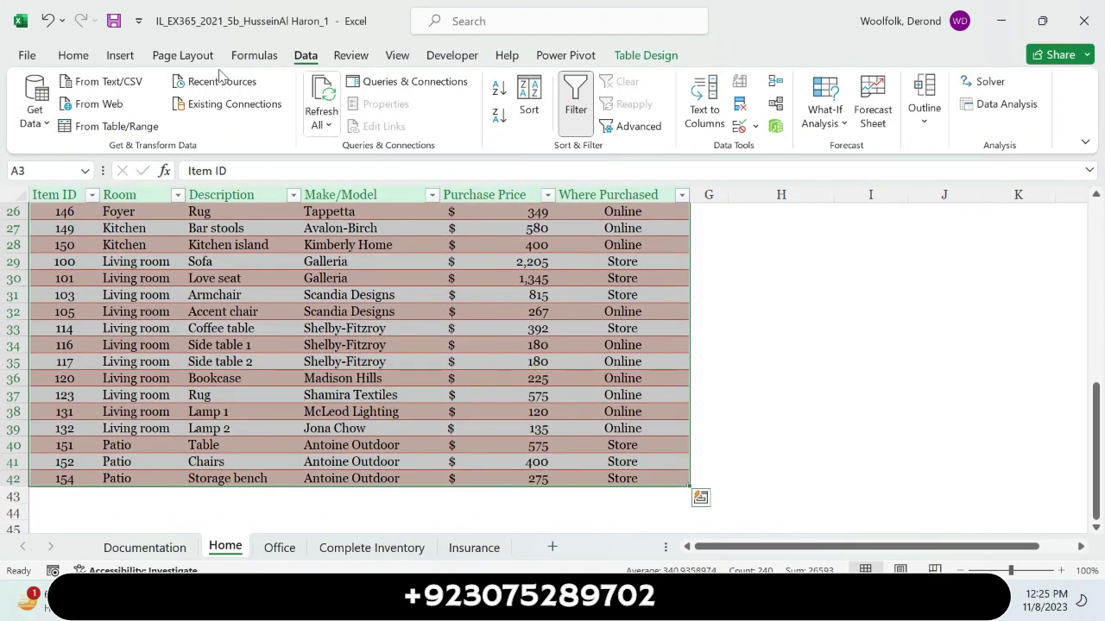
click(183, 55)
click(254, 55)
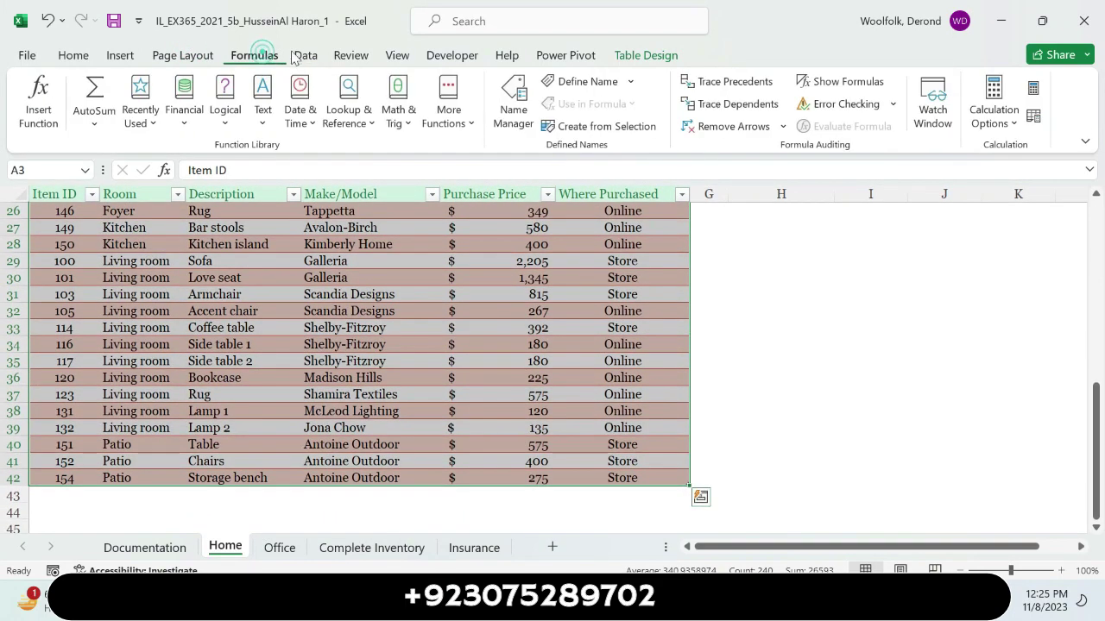
click(305, 55)
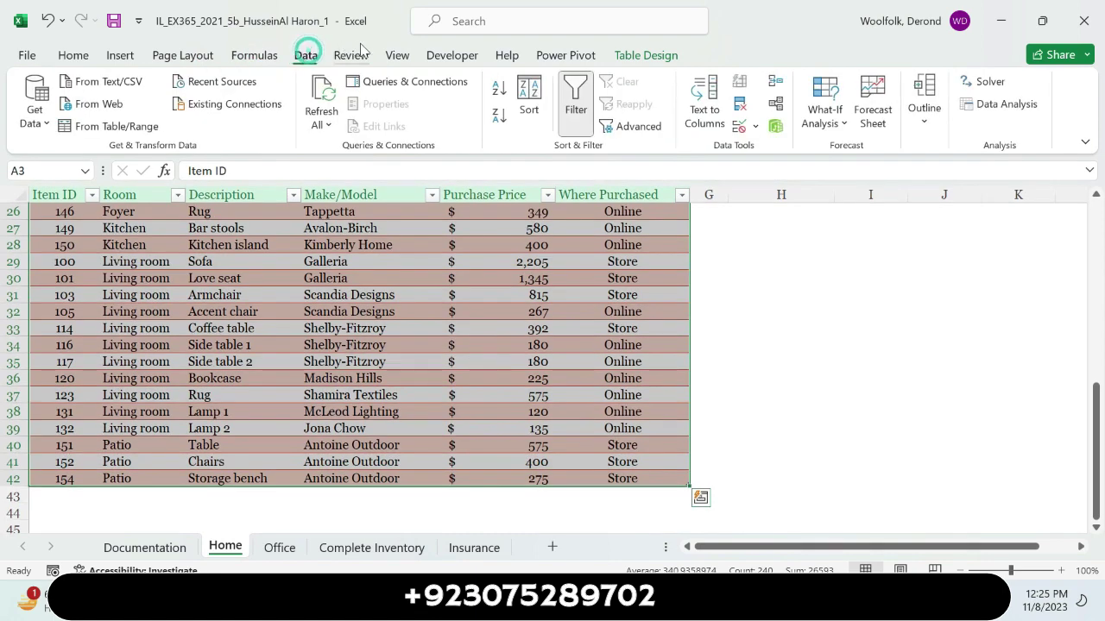
click(95, 56)
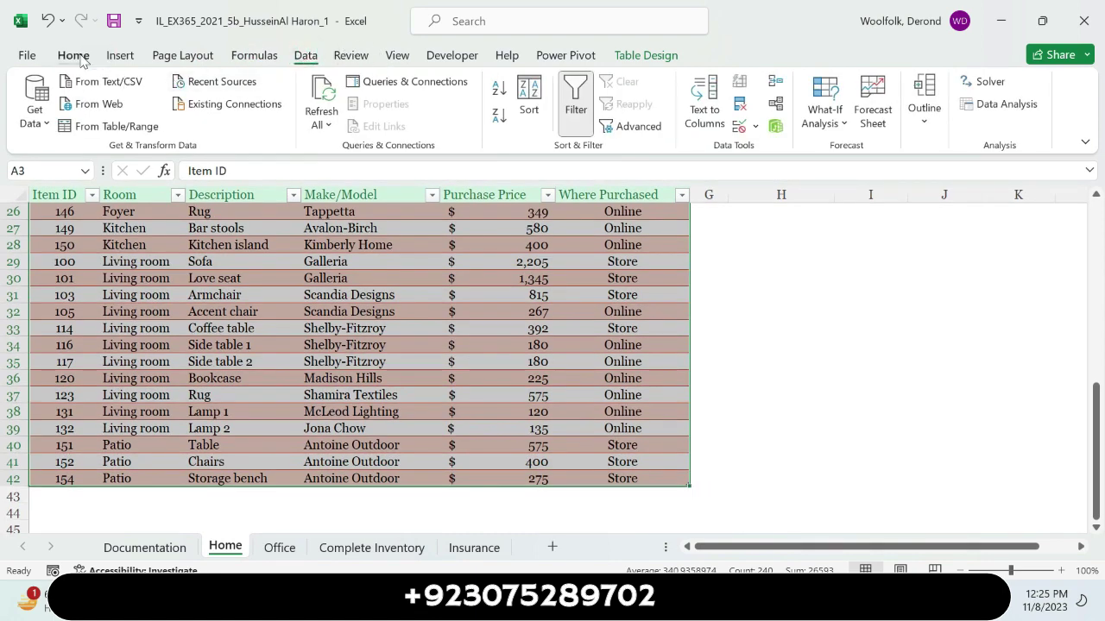
click(179, 55)
click(566, 56)
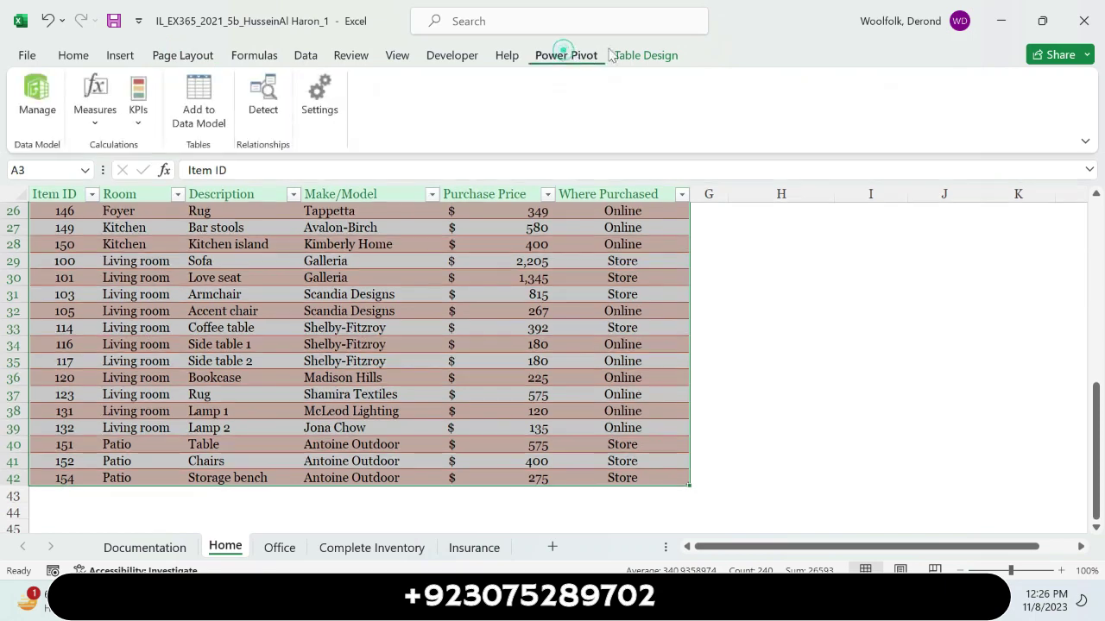
click(646, 55)
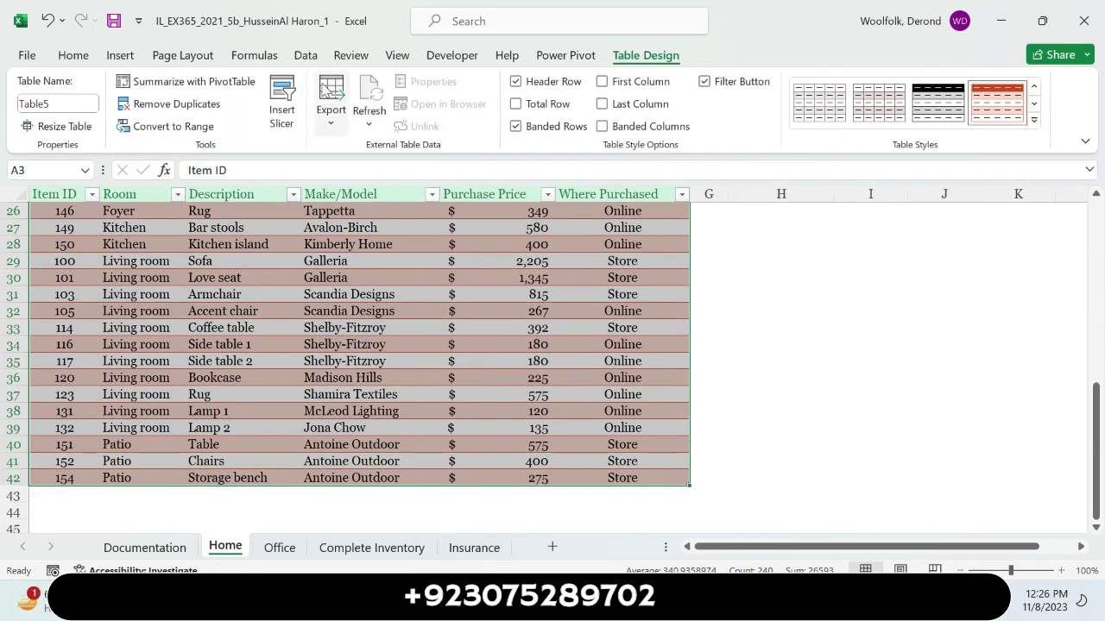
Step: Remove duplicates across all columns, leaving 38 unique records
click(207, 105)
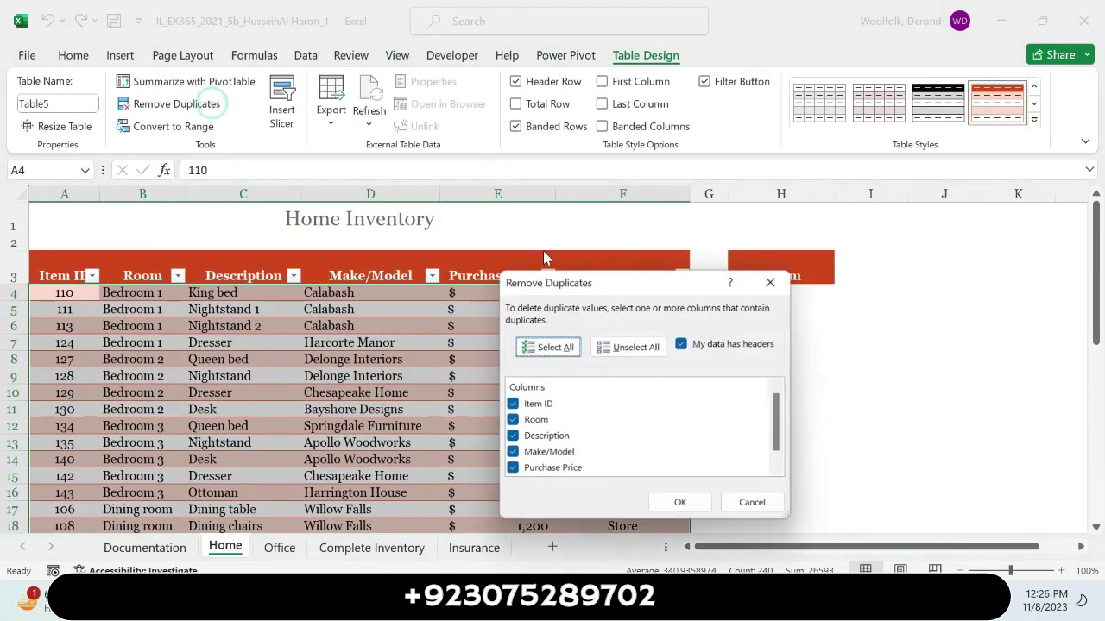
click(701, 507)
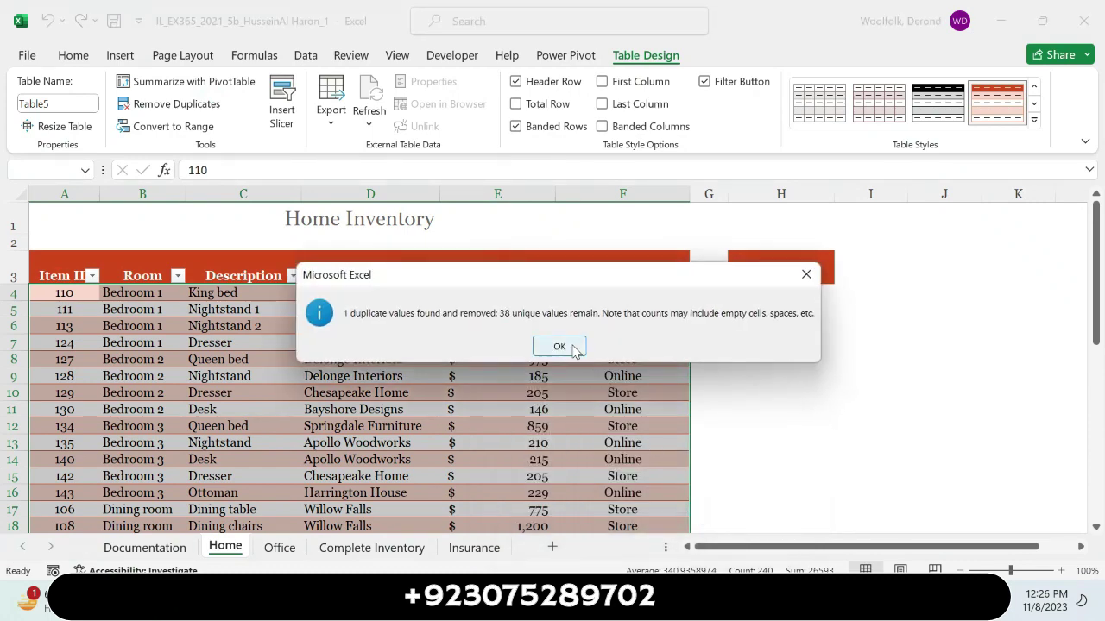
click(563, 345)
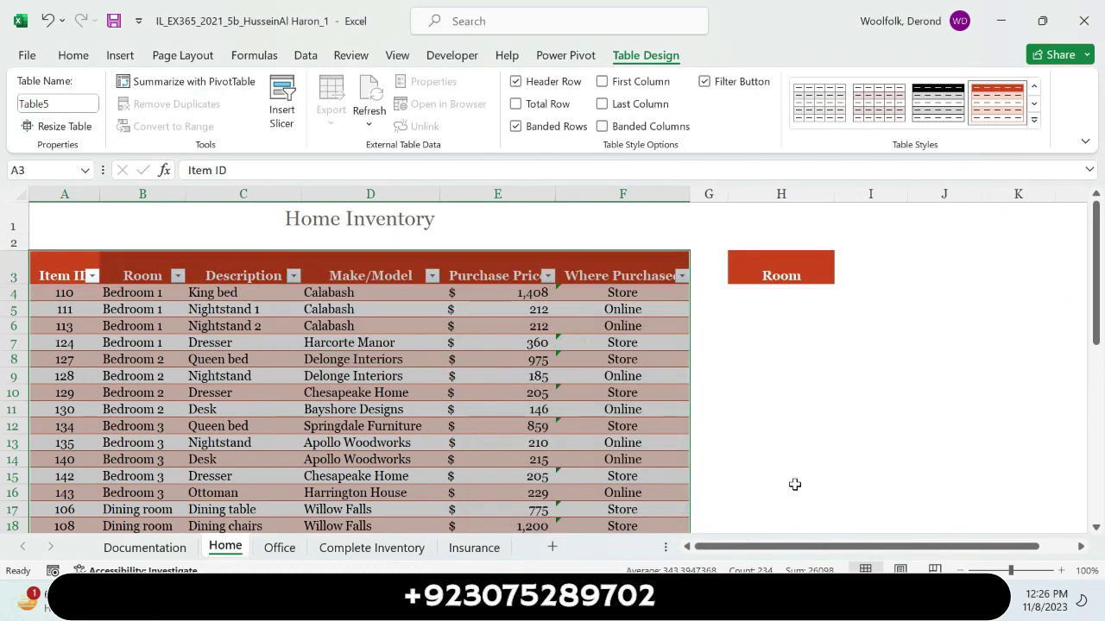
click(828, 514)
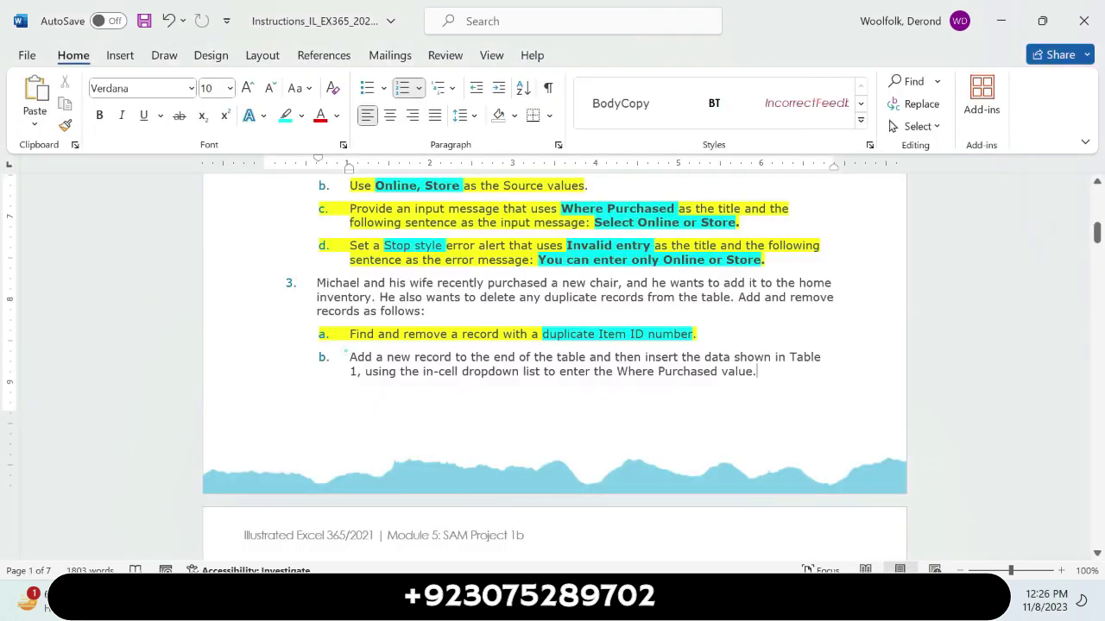
Step: Highlight the whole of step 3b in yellow
drag(348, 357, 735, 367)
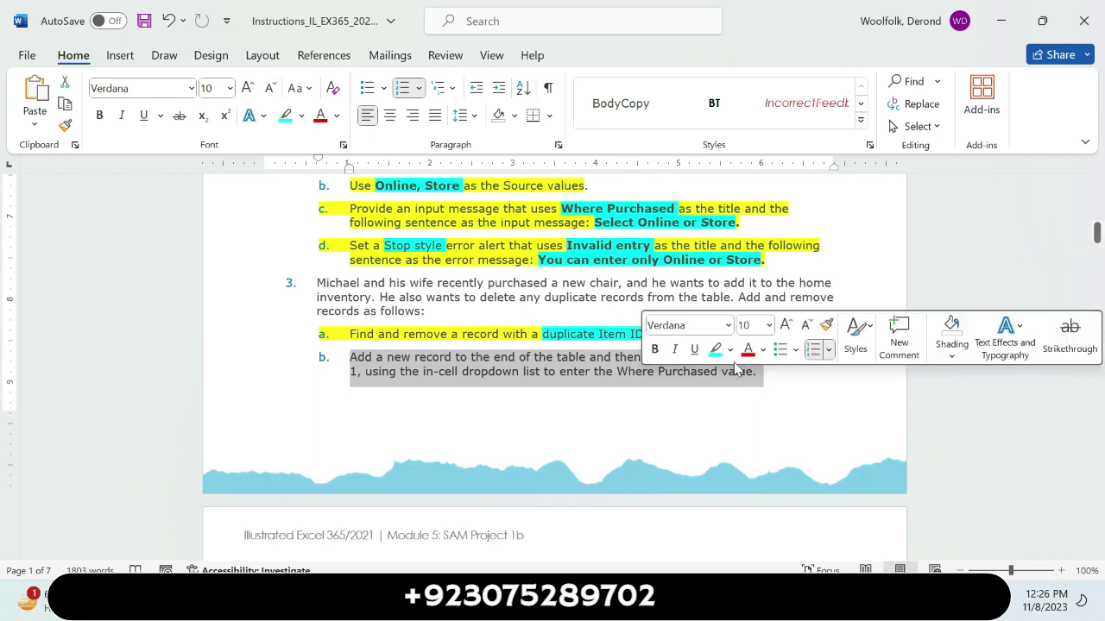
click(730, 350)
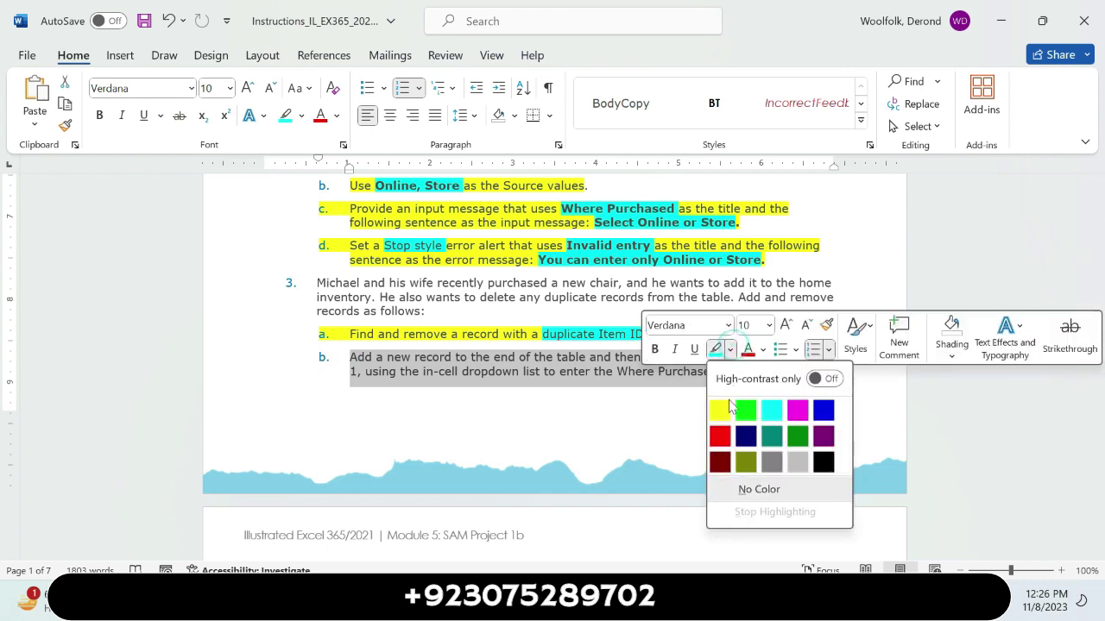
click(727, 408)
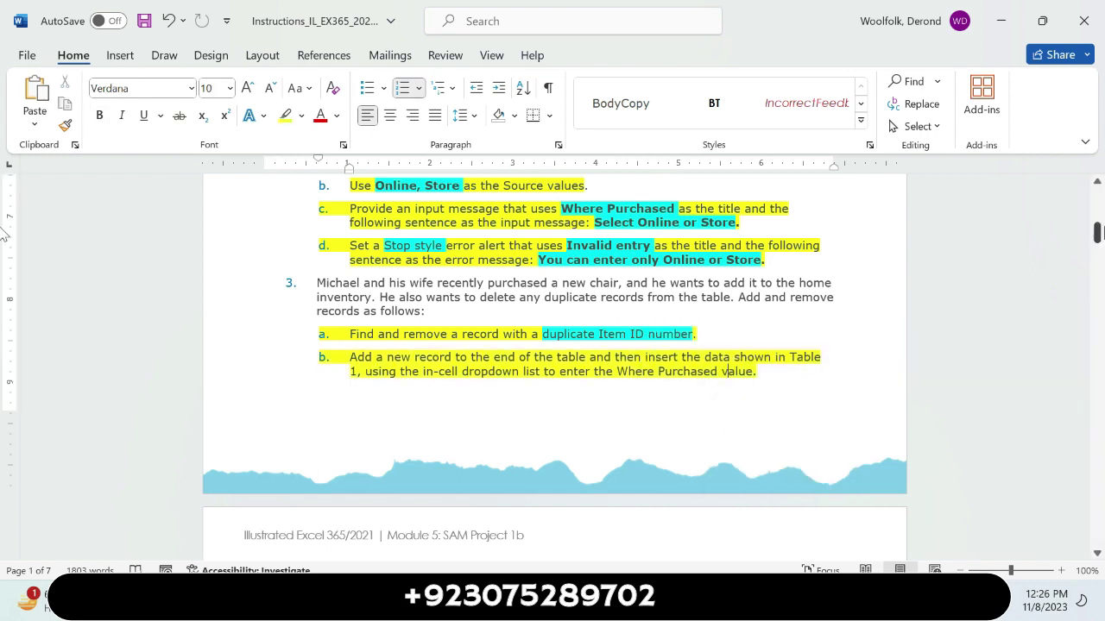
drag(1098, 231, 1097, 246)
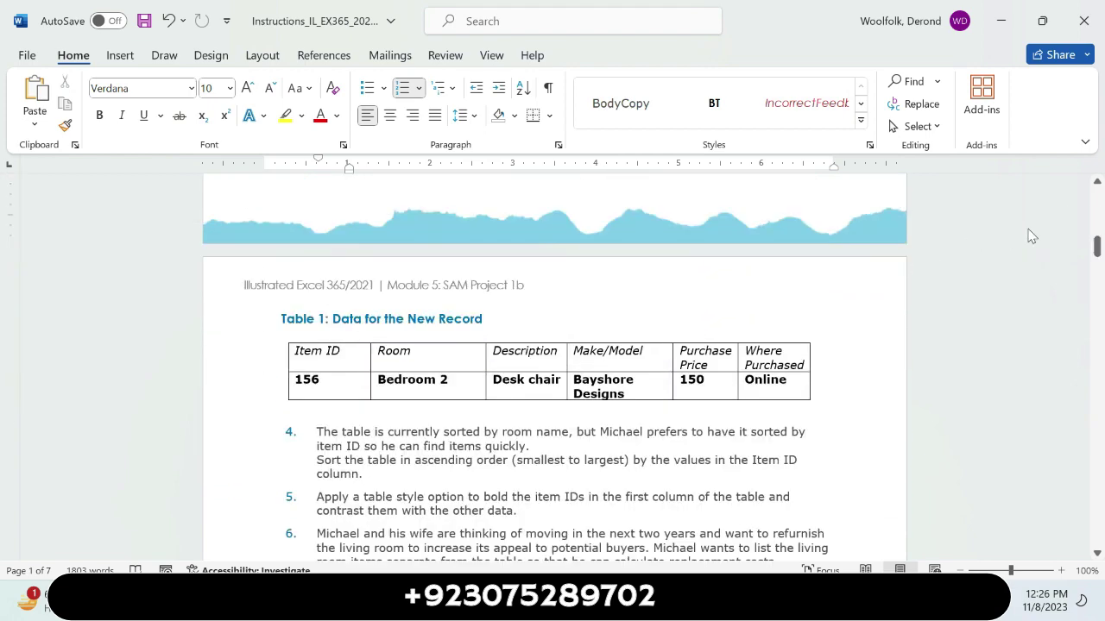
drag(1097, 247, 1097, 238)
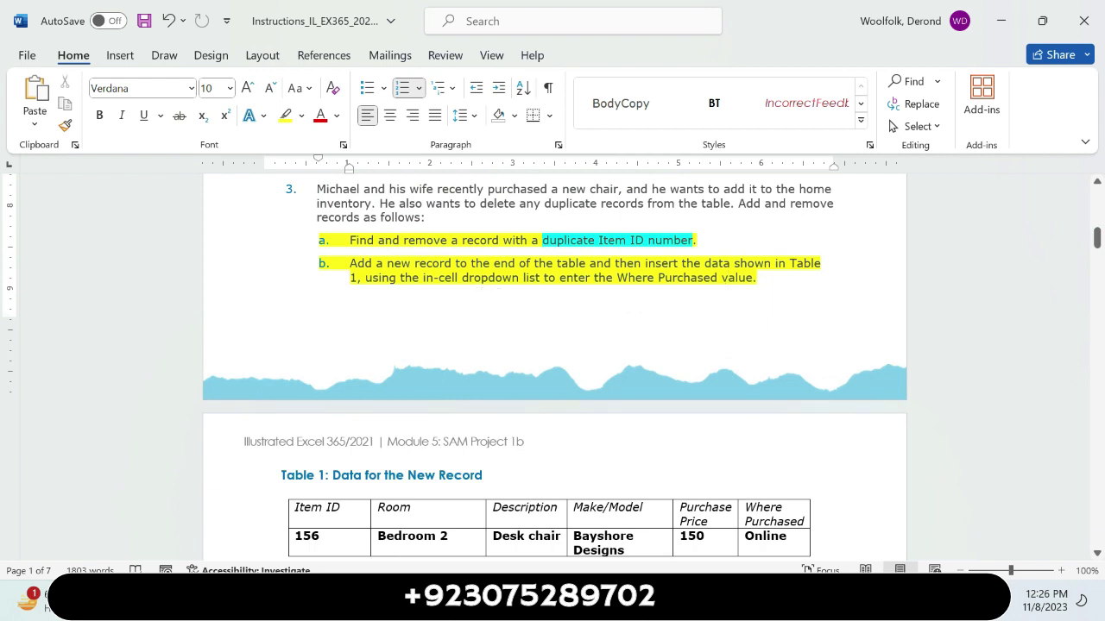
Step: Mark the phrase from 'end of the table' to 'Table 1,' in turquoise
mouse_move(494, 263)
mouse_down()
mouse_move(643, 263)
mouse_move(758, 280)
mouse_move(365, 278)
mouse_up()
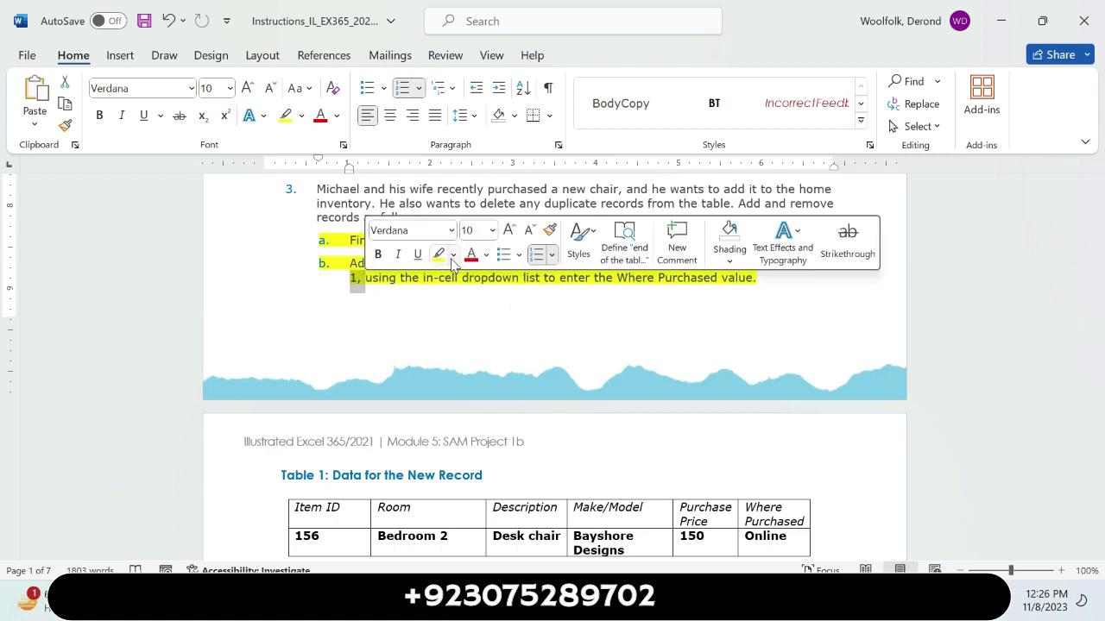
click(452, 255)
click(502, 312)
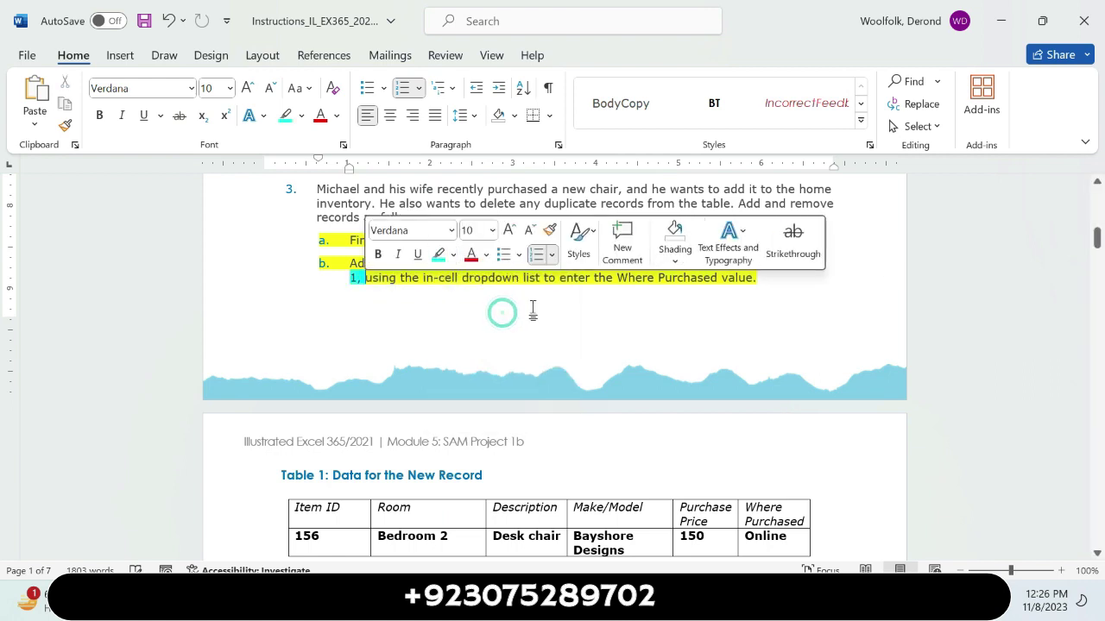
click(532, 309)
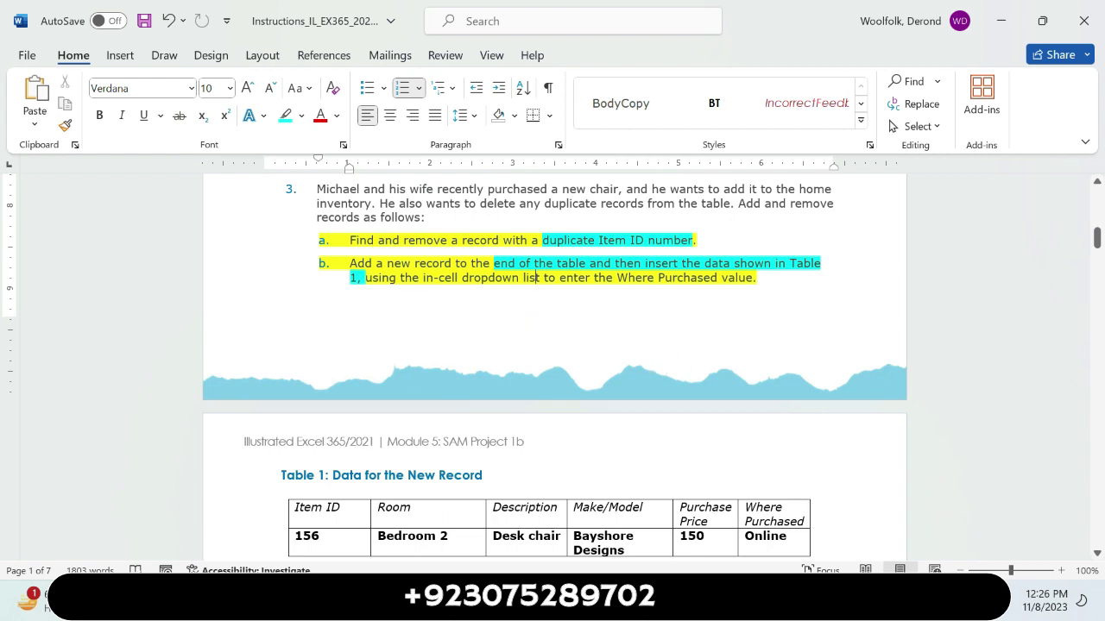
drag(1099, 228, 1098, 247)
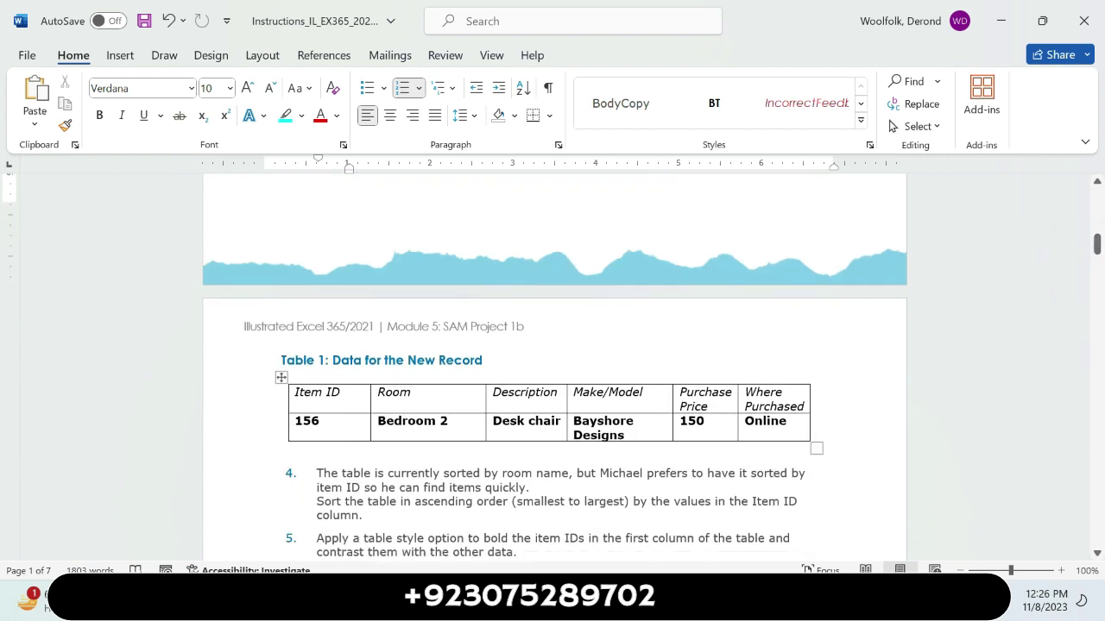
Step: Copy item ID 156 from Table 1 for use in Excel
double_click(306, 423)
click(304, 424)
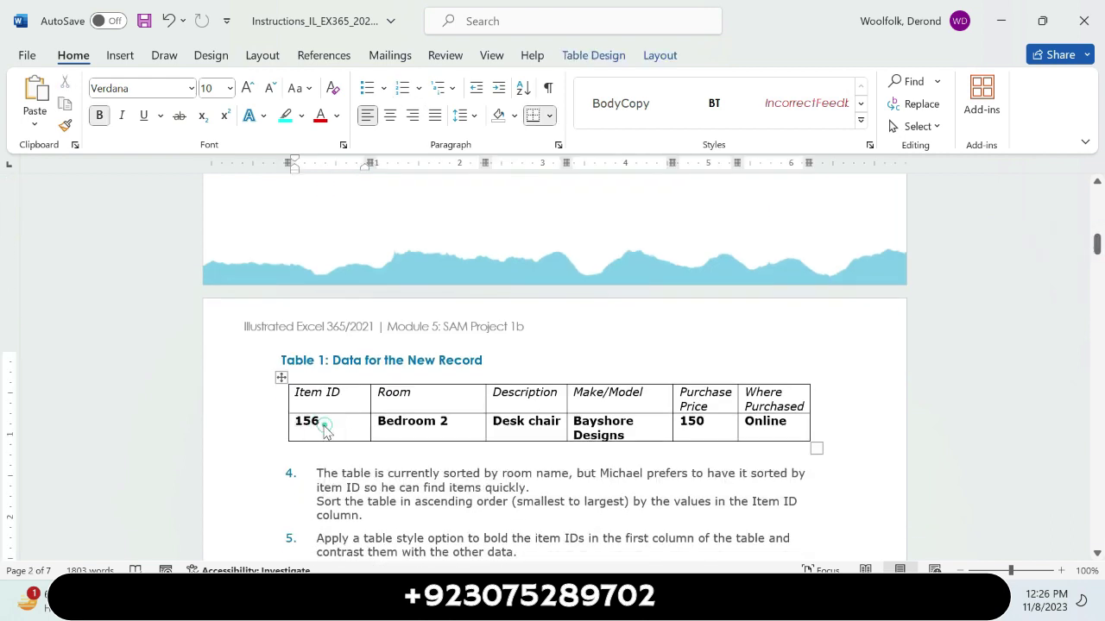
click(302, 427)
double_click(299, 430)
key(ctrl+c)
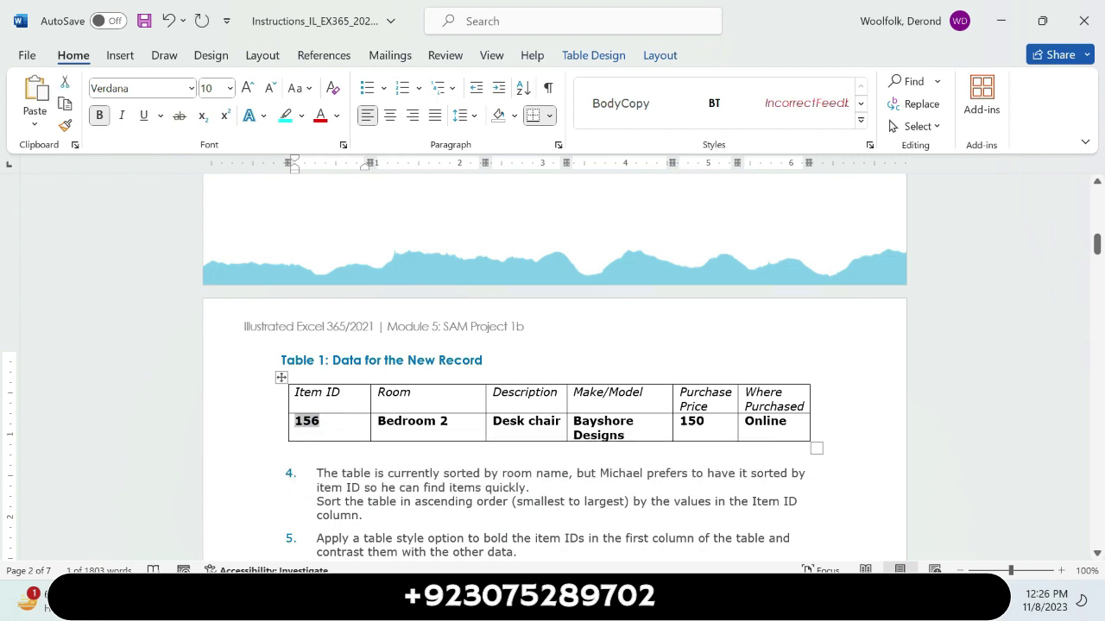
key(alt+Tab)
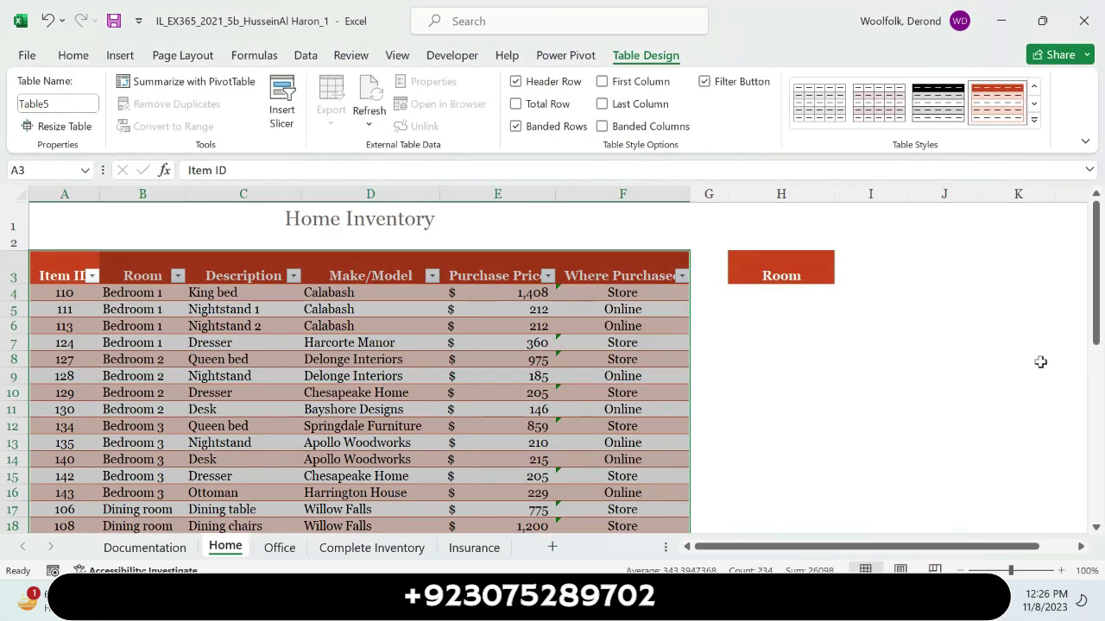
Step: In the Excel inventory table, paste item ID 156 into the first empty row
click(1040, 363)
drag(1100, 308, 1103, 562)
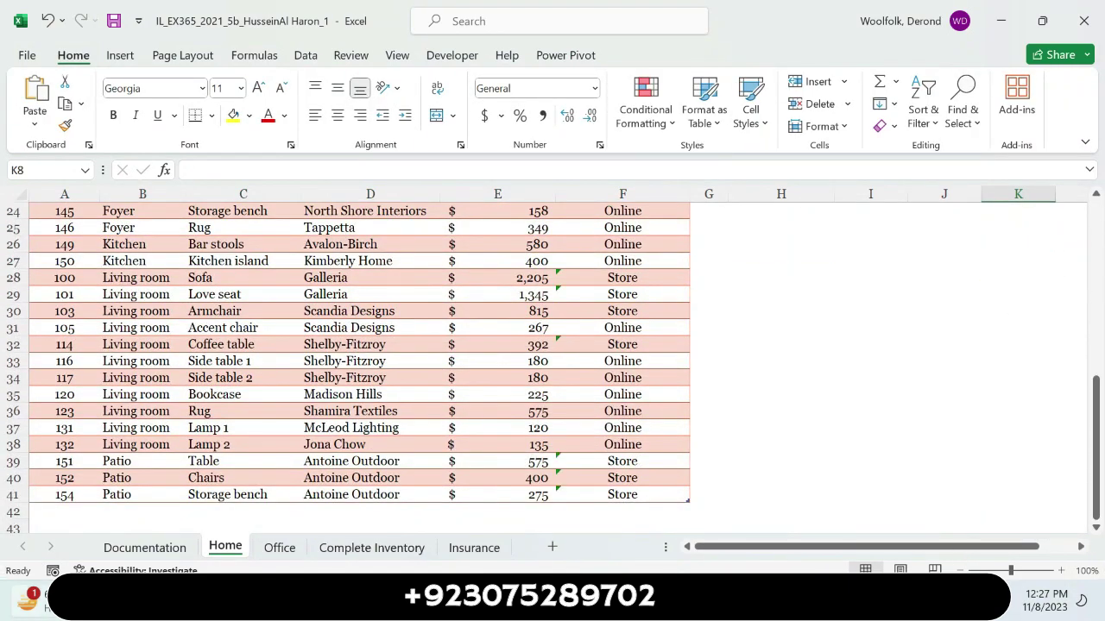
click(49, 511)
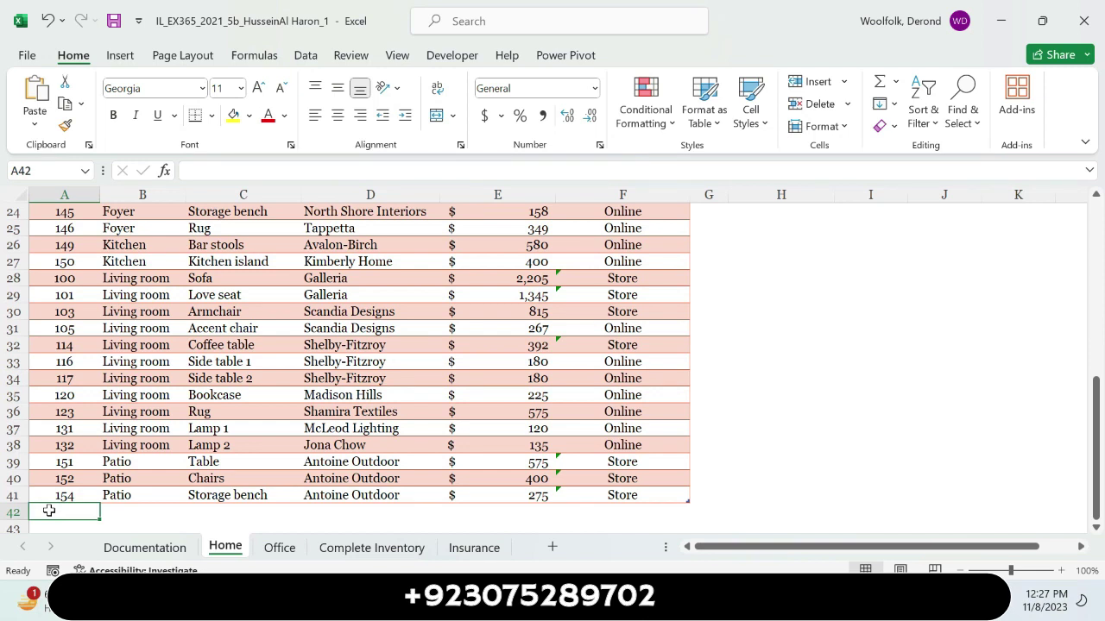
key(ctrl+v)
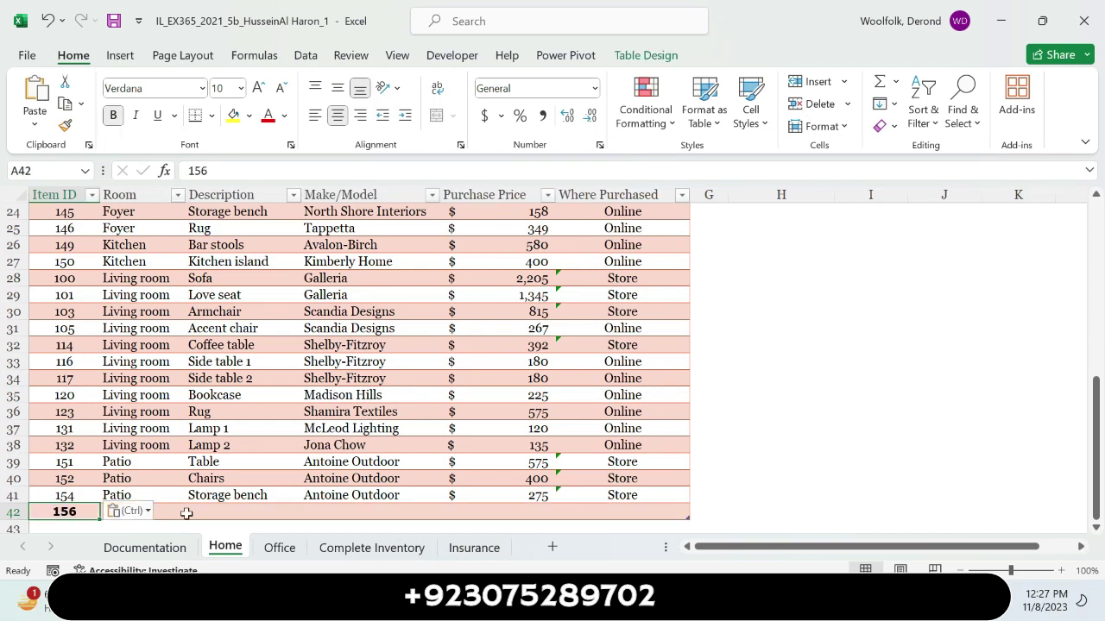
Step: Enter the room 'Bedroom 2' for the new record, copied from the Word instructions
click(185, 513)
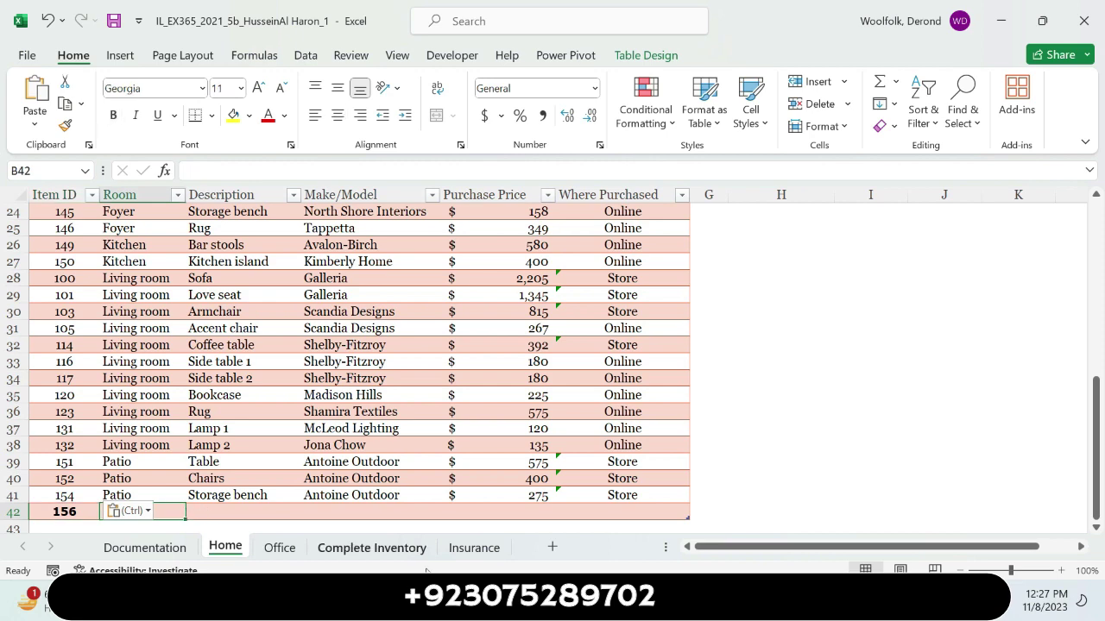
key(alt+Tab)
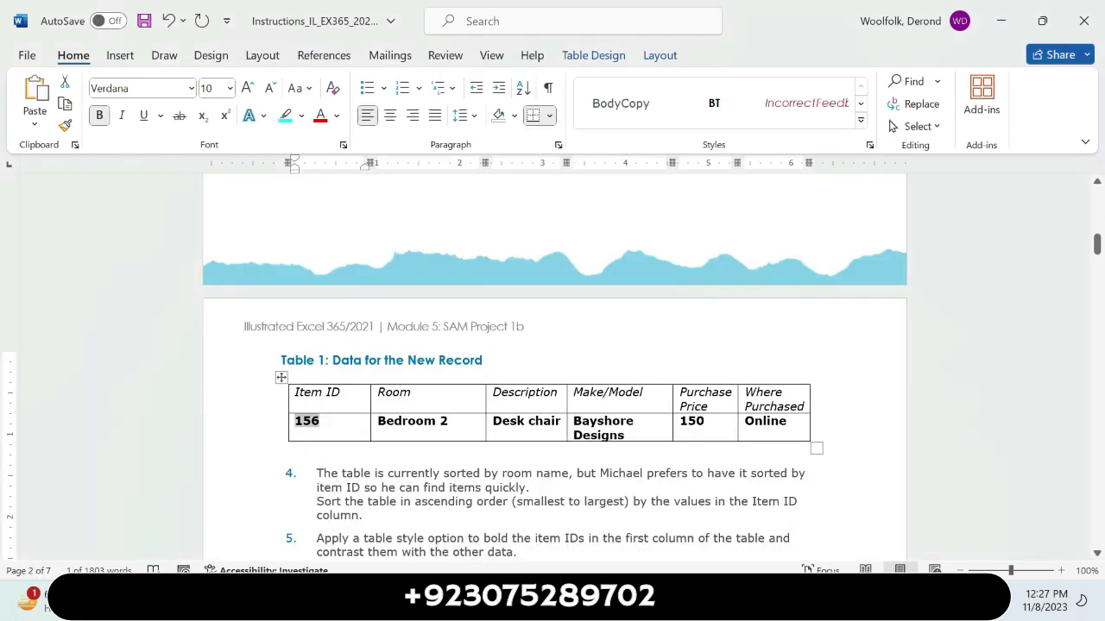
click(458, 420)
triple_click(457, 421)
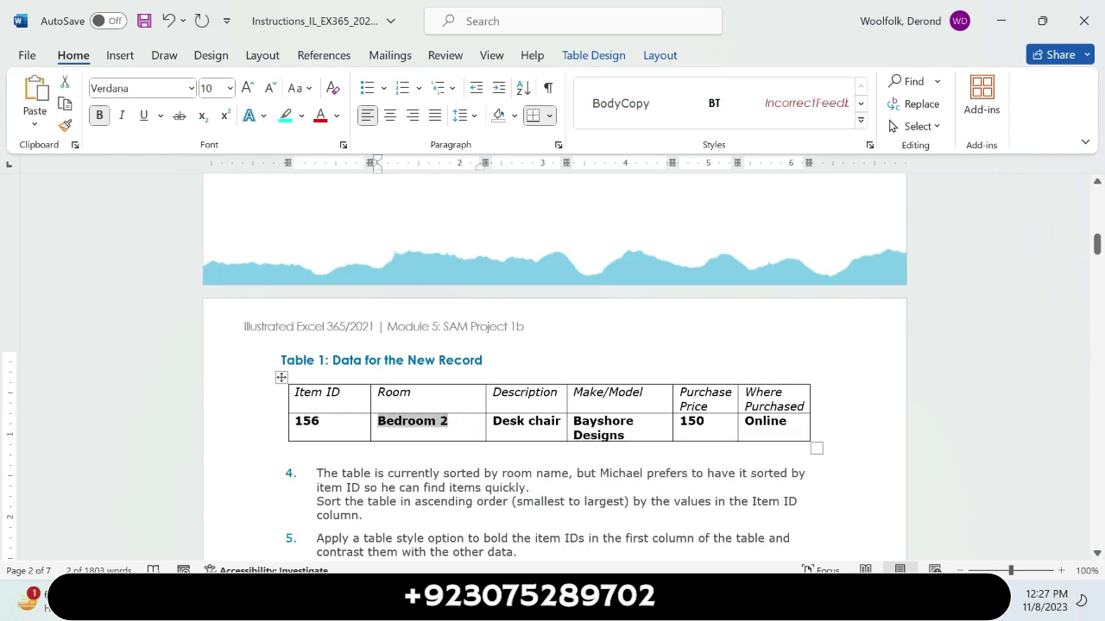
key(alt+Tab)
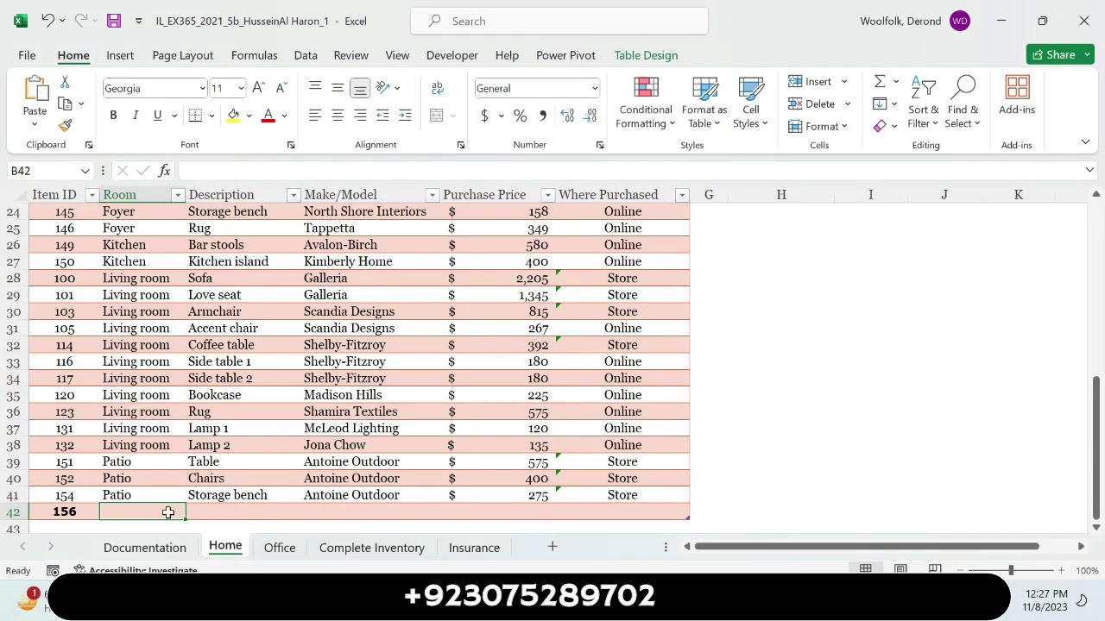
text(Bedroom 2)
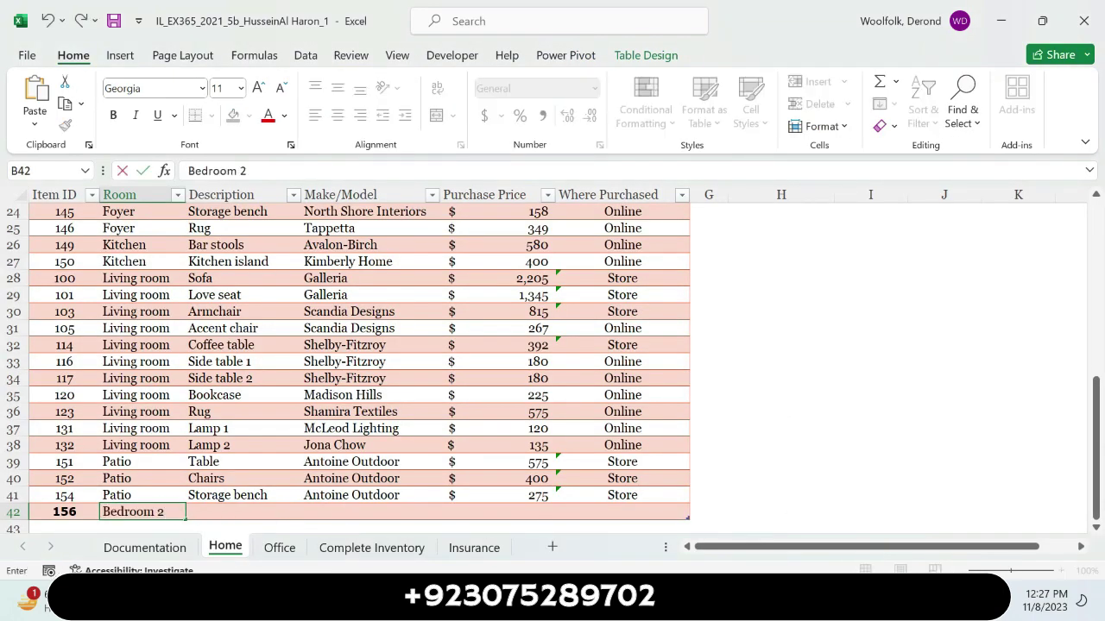
key(Tab)
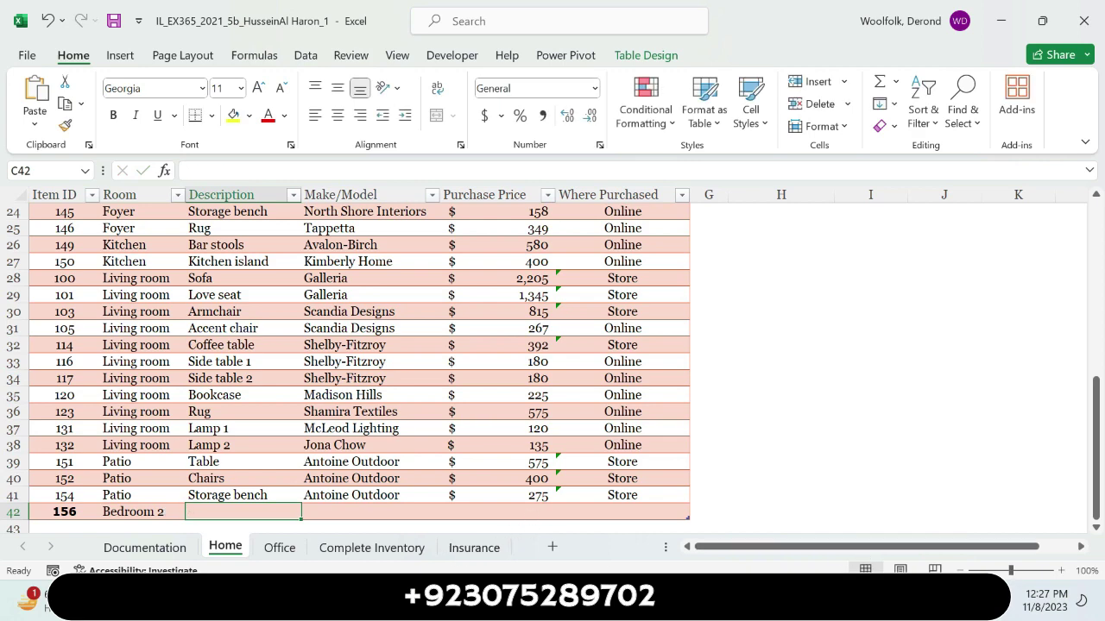
Step: Copy 'Desk chair' from Word into the new row's Description cell
key(alt+Tab)
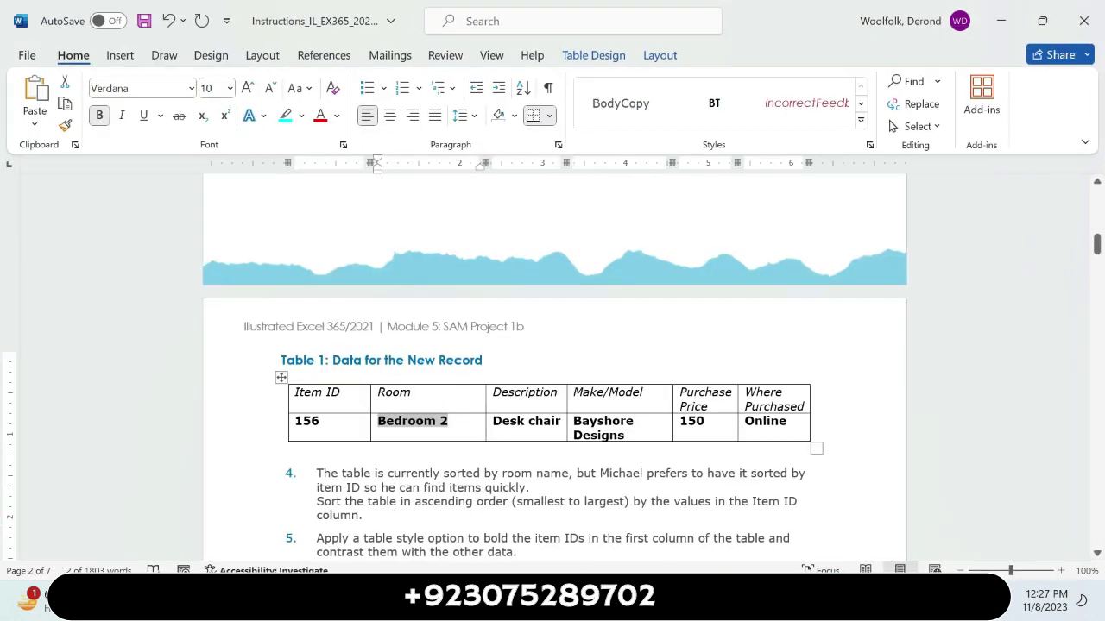
drag(561, 422, 512, 429)
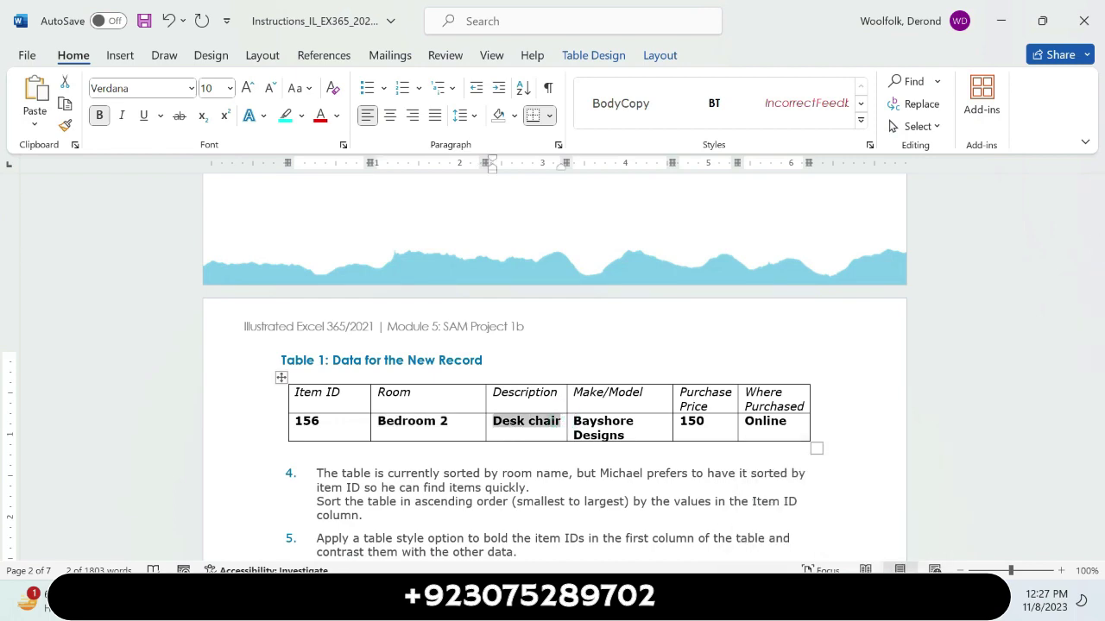
key(alt+Tab)
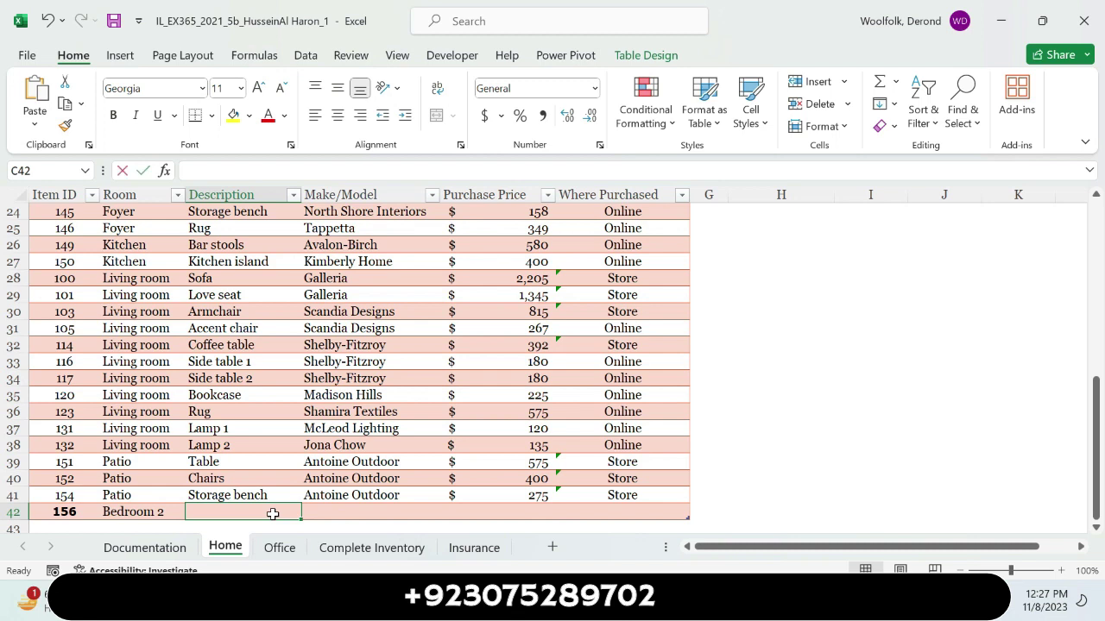
double_click(273, 514)
text(Desk chair)
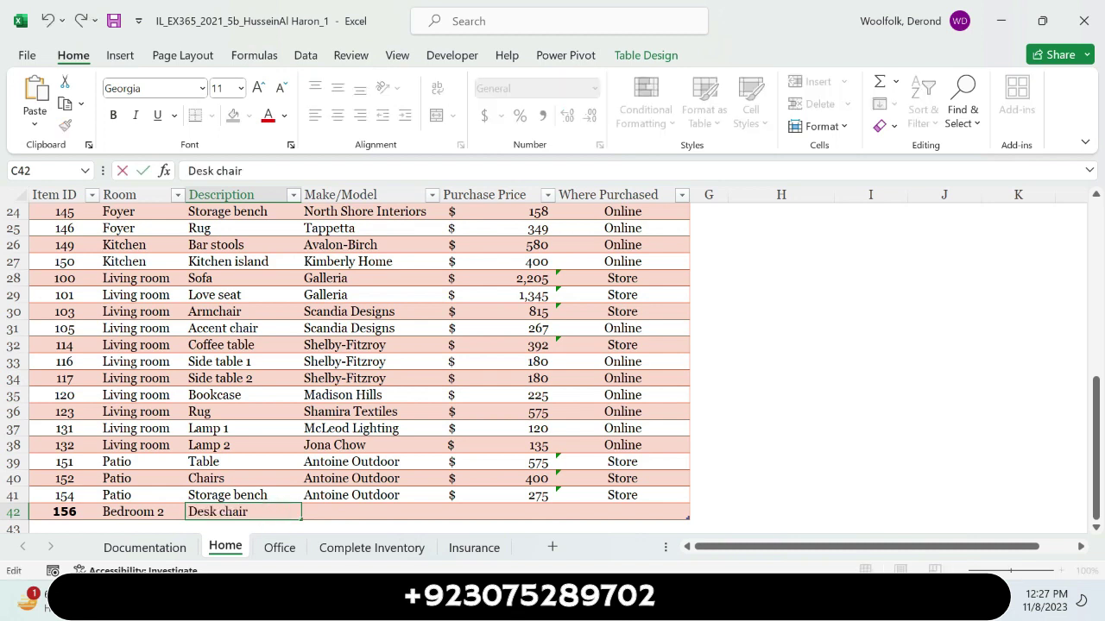
key(Tab)
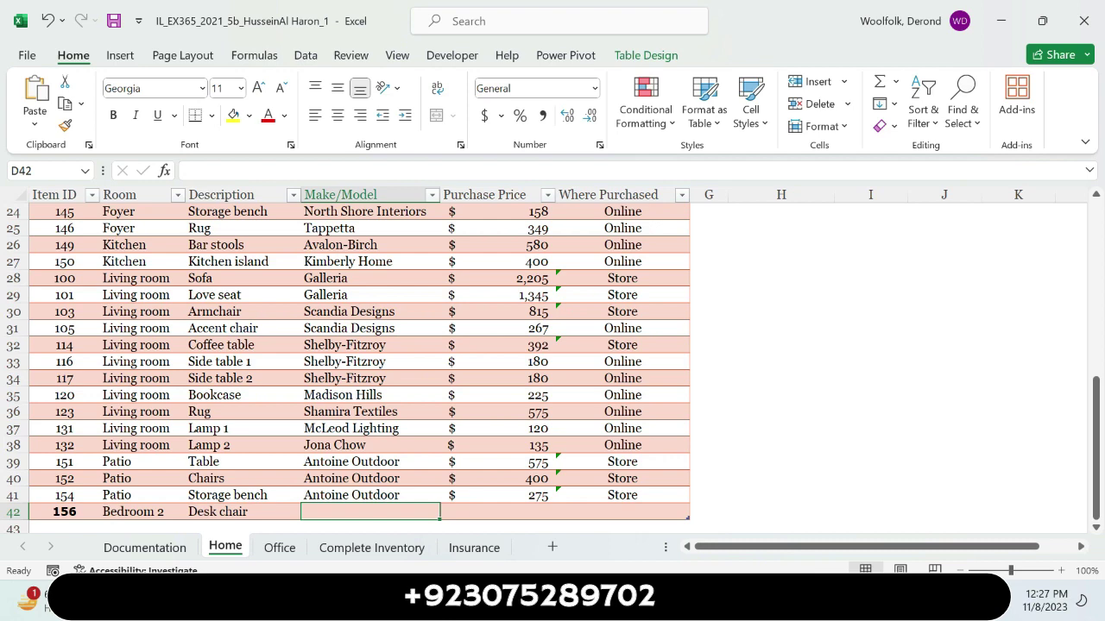
Step: Copy 'Bayshore Designs' from Word into the Make/Model cell
key(alt+Tab)
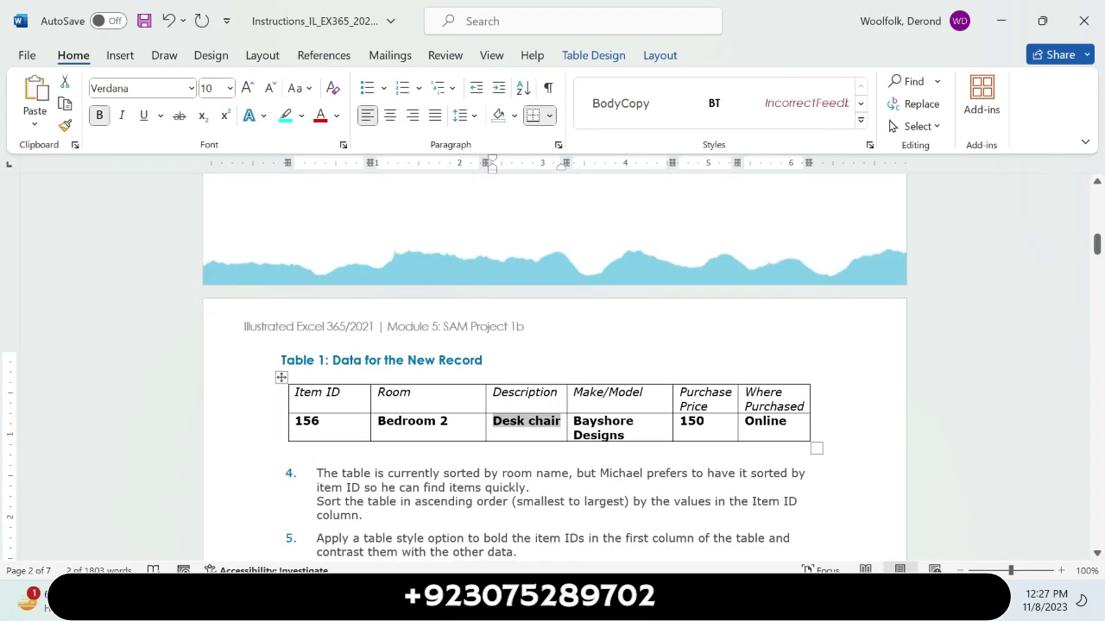
triple_click(638, 422)
click(638, 422)
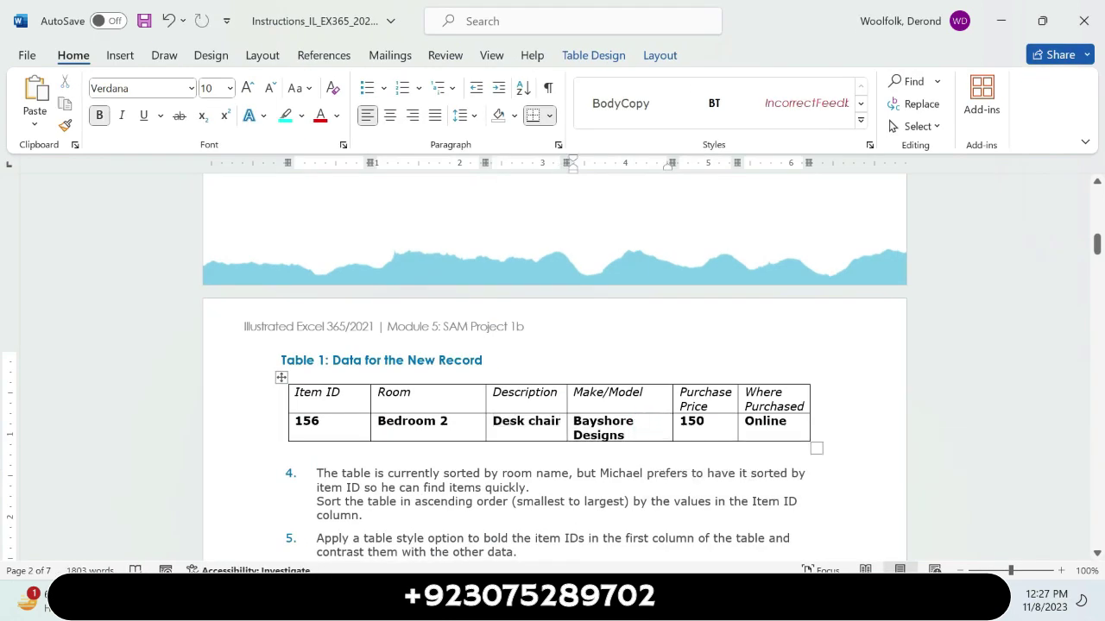
triple_click(646, 432)
key(ctrl+c)
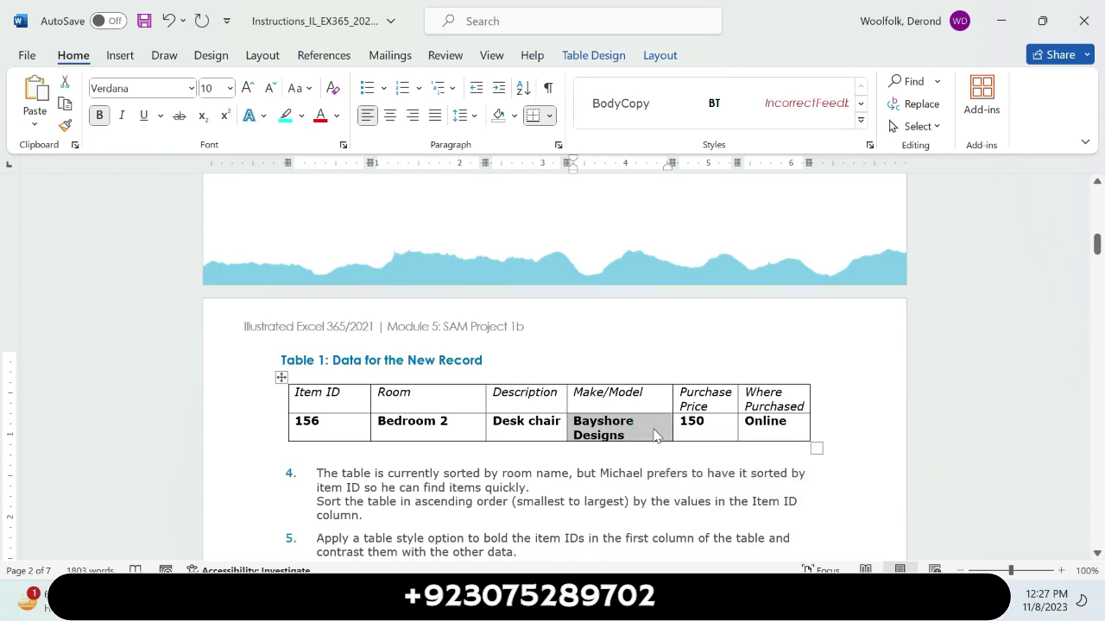
key(alt+Tab)
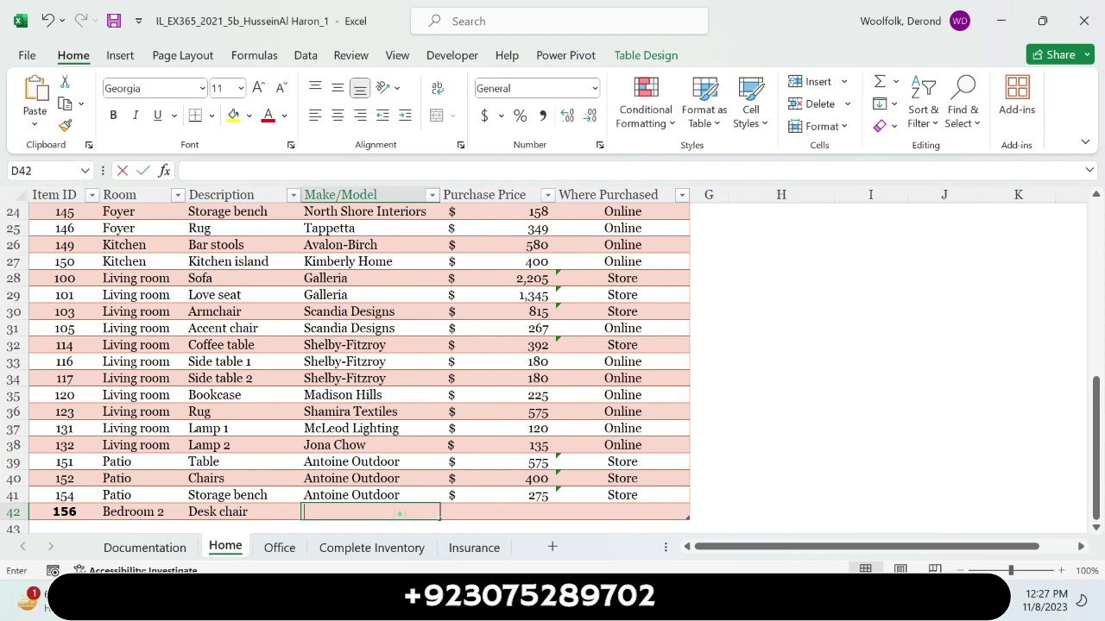
key(ctrl+v)
Step: Copy the purchase price 150 from Word into the Purchase Price cell
click(463, 506)
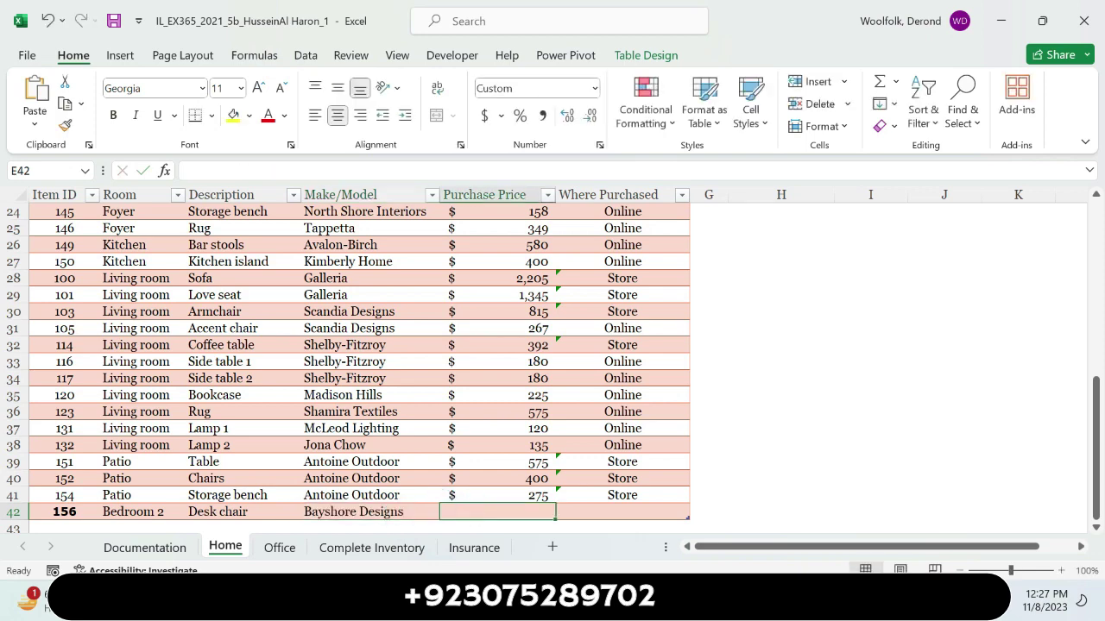
key(alt+Tab)
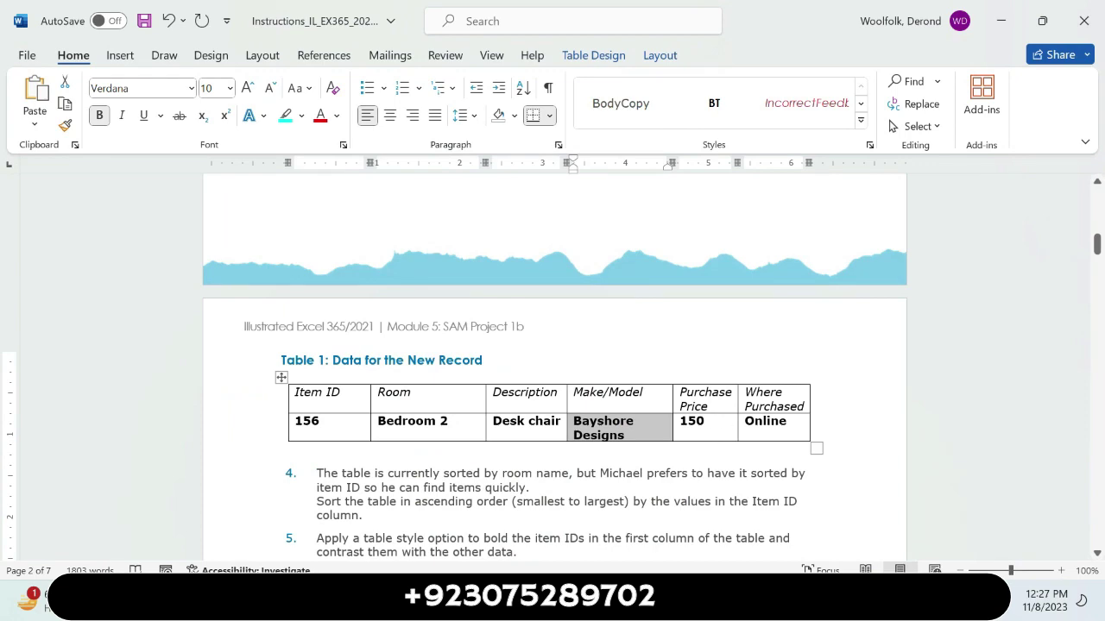
double_click(716, 423)
key(ctrl+c)
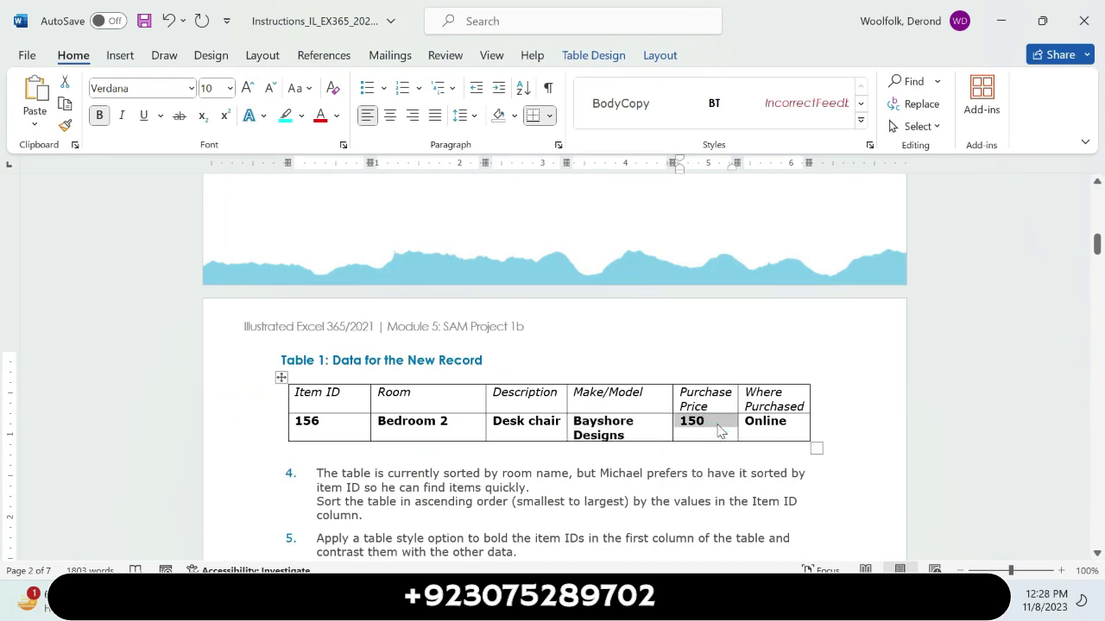
key(alt+Tab)
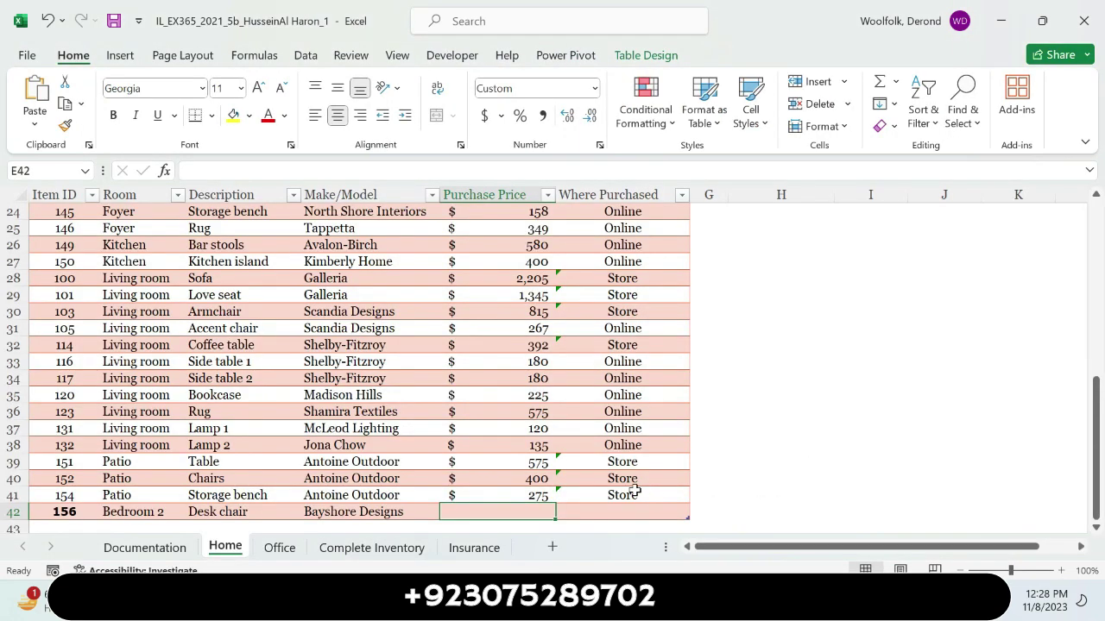
double_click(521, 509)
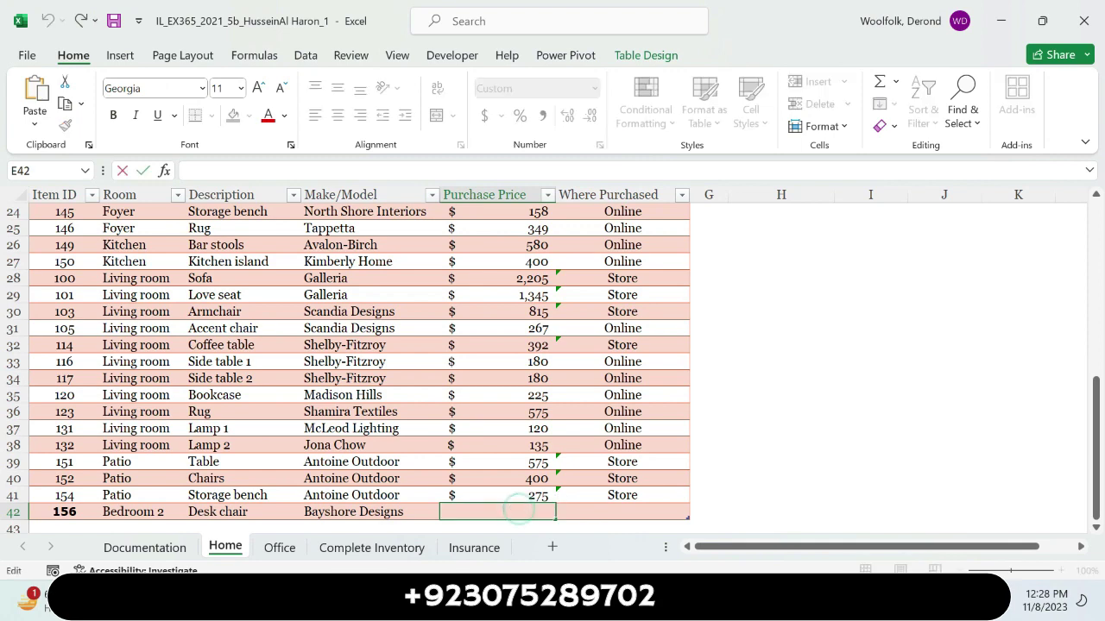
key(ctrl+v)
key(Tab)
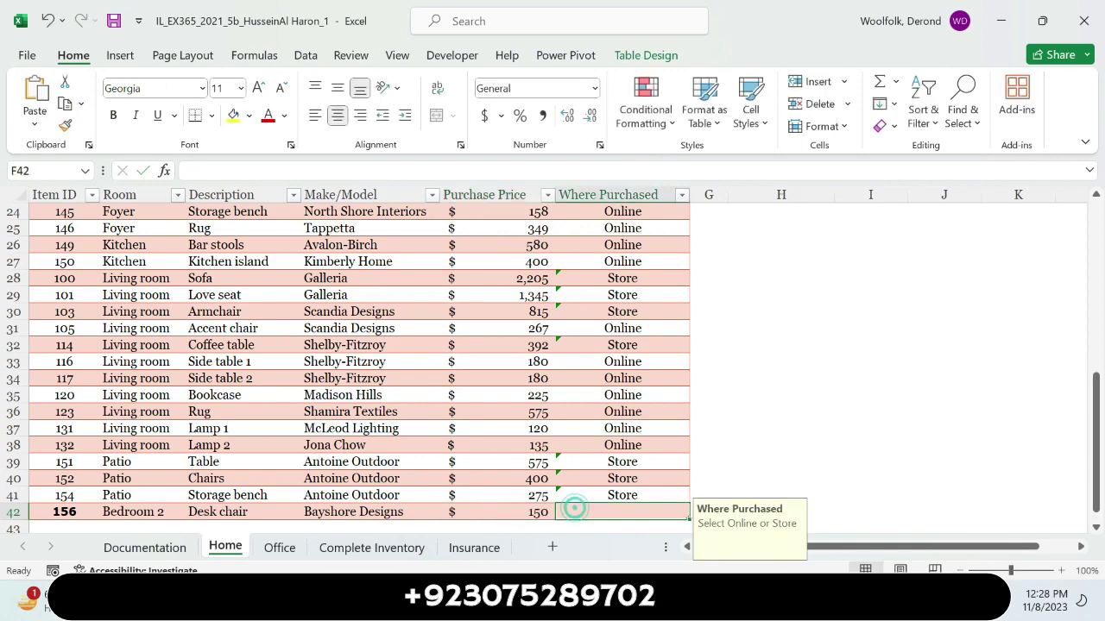
Step: Copy 'Online' into Where Purchased, then return to the Word instructions
key(alt+Tab)
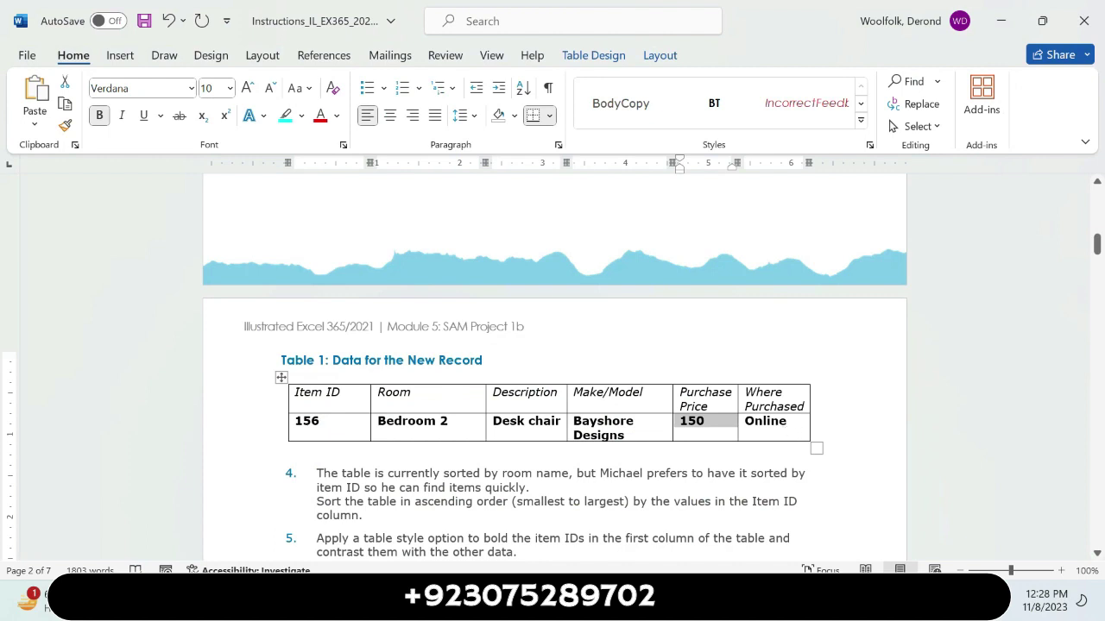
double_click(781, 422)
click(787, 432)
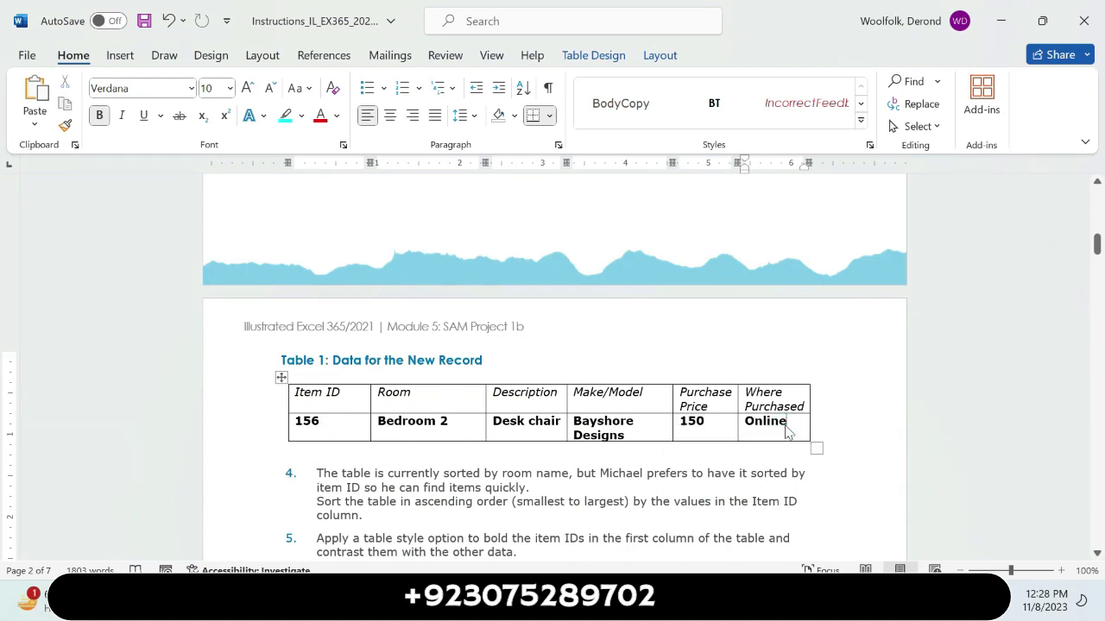
double_click(786, 427)
key(ctrl+c)
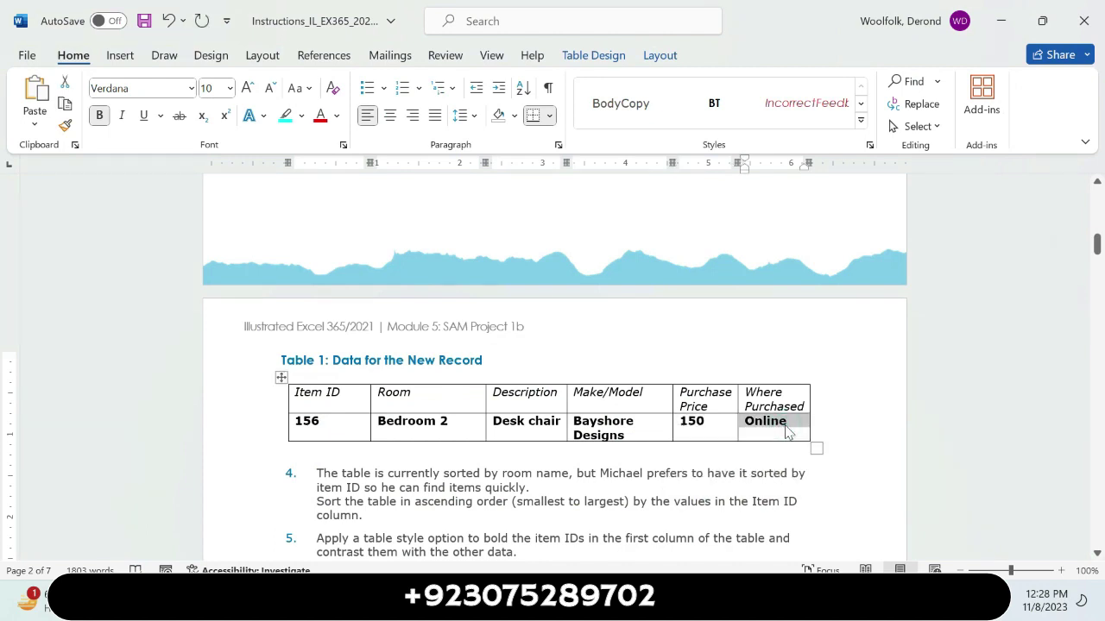
key(alt+Tab)
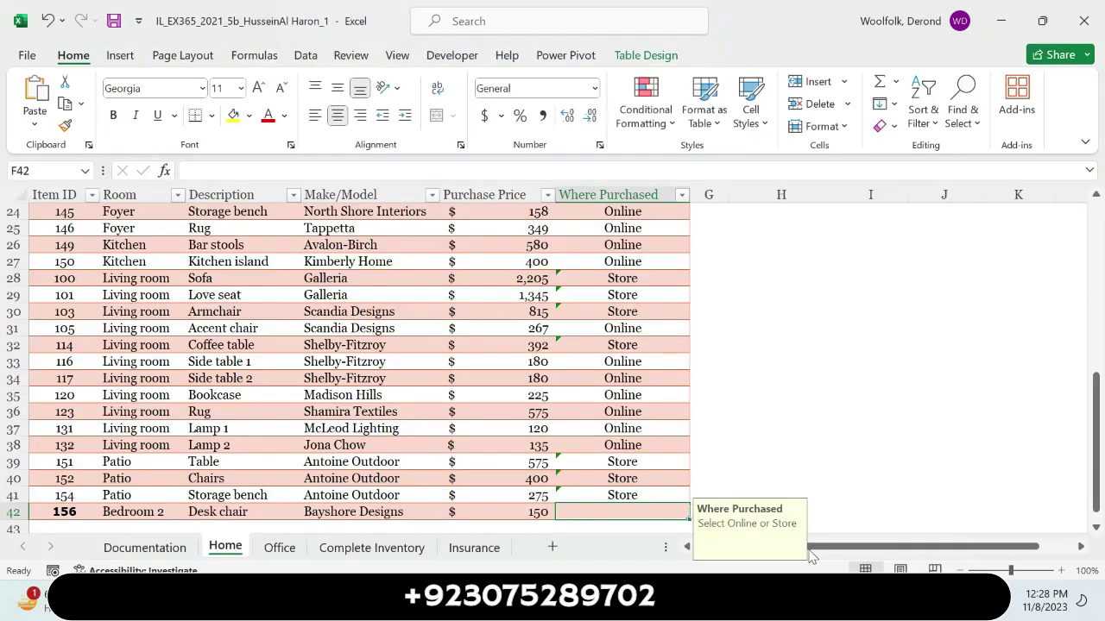
double_click(639, 515)
key(ctrl+v)
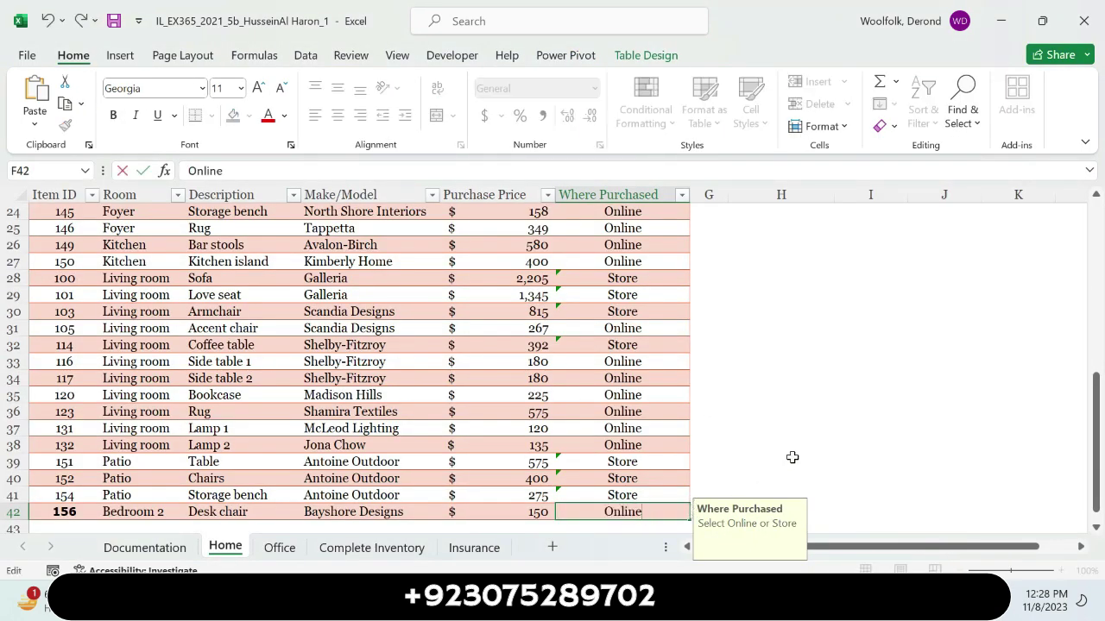
click(781, 462)
drag(1098, 438, 1096, 467)
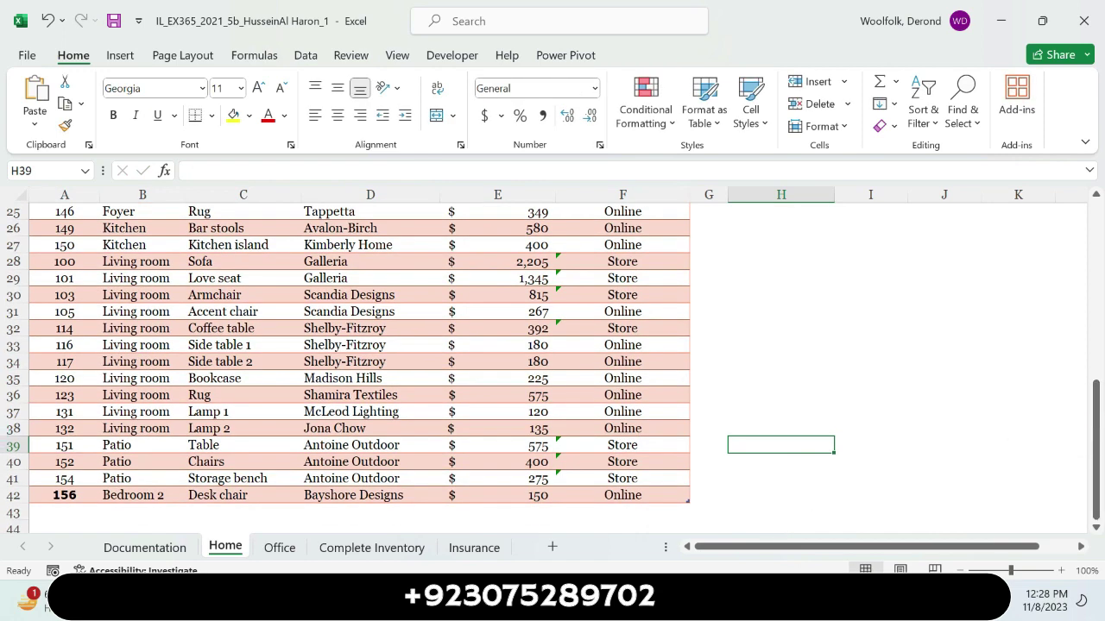
key(alt+Tab)
Step: Highlight the whole of step 4 in yellow
click(939, 448)
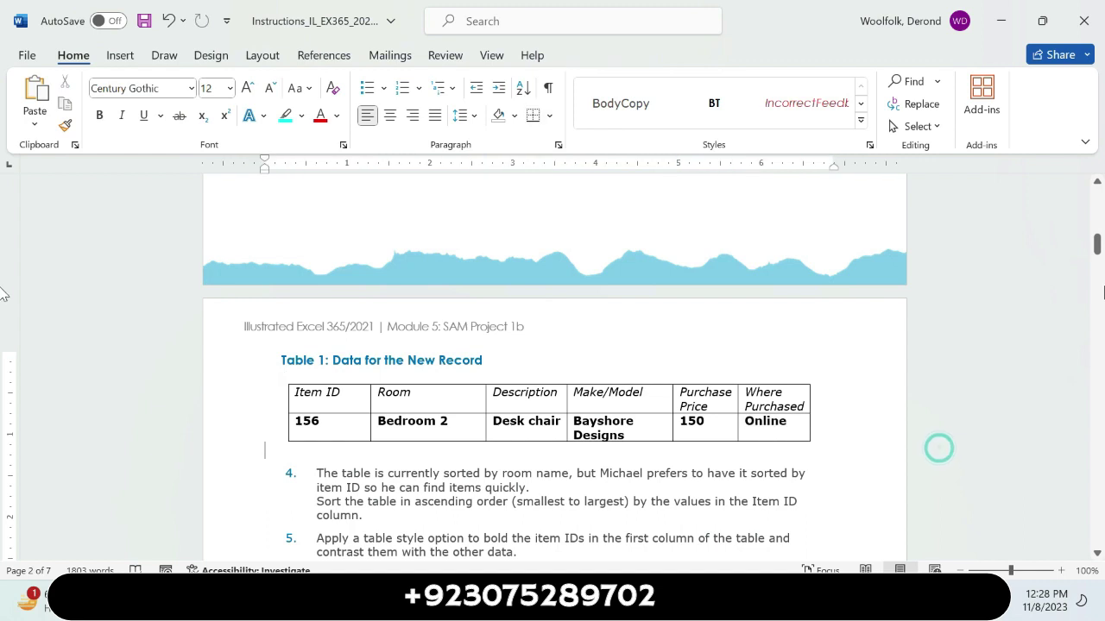
drag(1097, 245, 1097, 262)
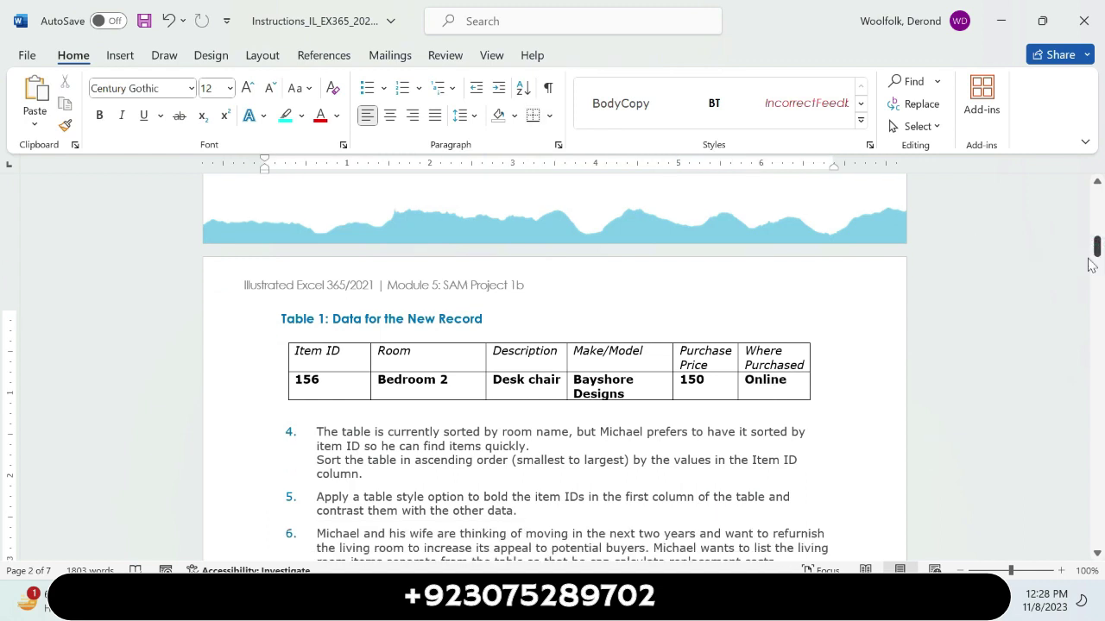
drag(316, 431, 381, 477)
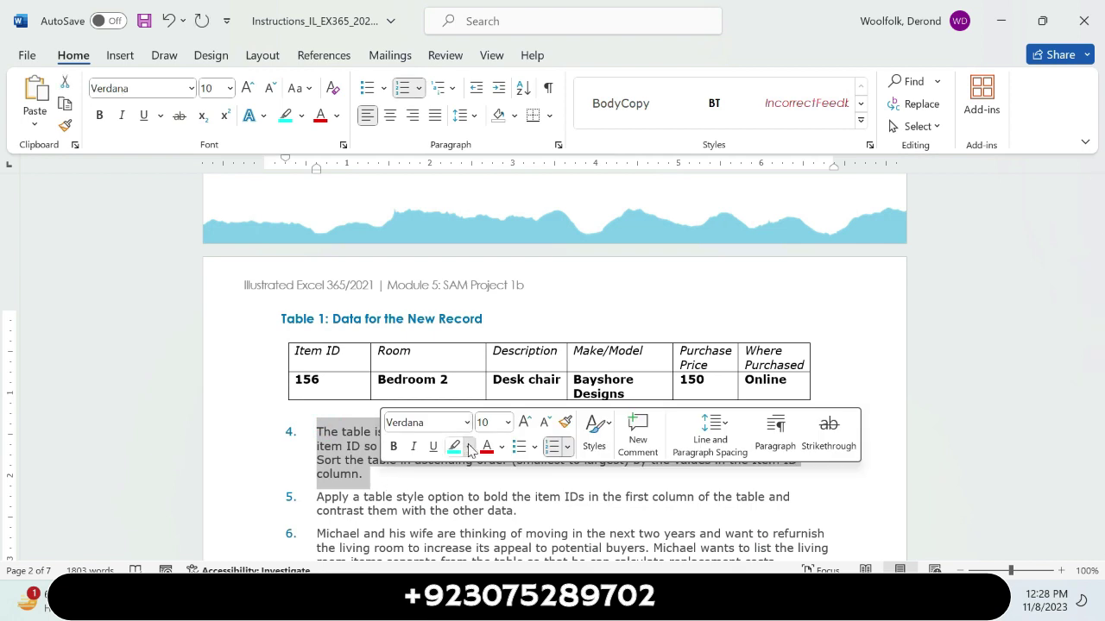
click(464, 446)
click(454, 319)
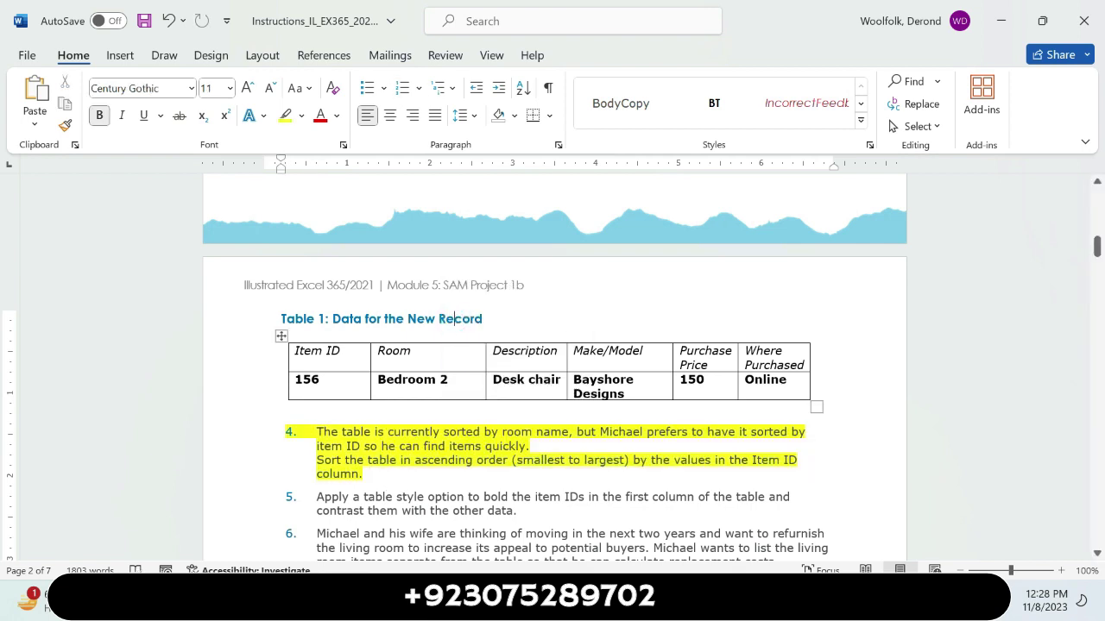
Step: Undo the moved phrase at the start of step 5, then highlight step 5 yellow
mouse_move(466, 497)
mouse_down()
mouse_move(316, 497)
mouse_move(488, 510)
mouse_up()
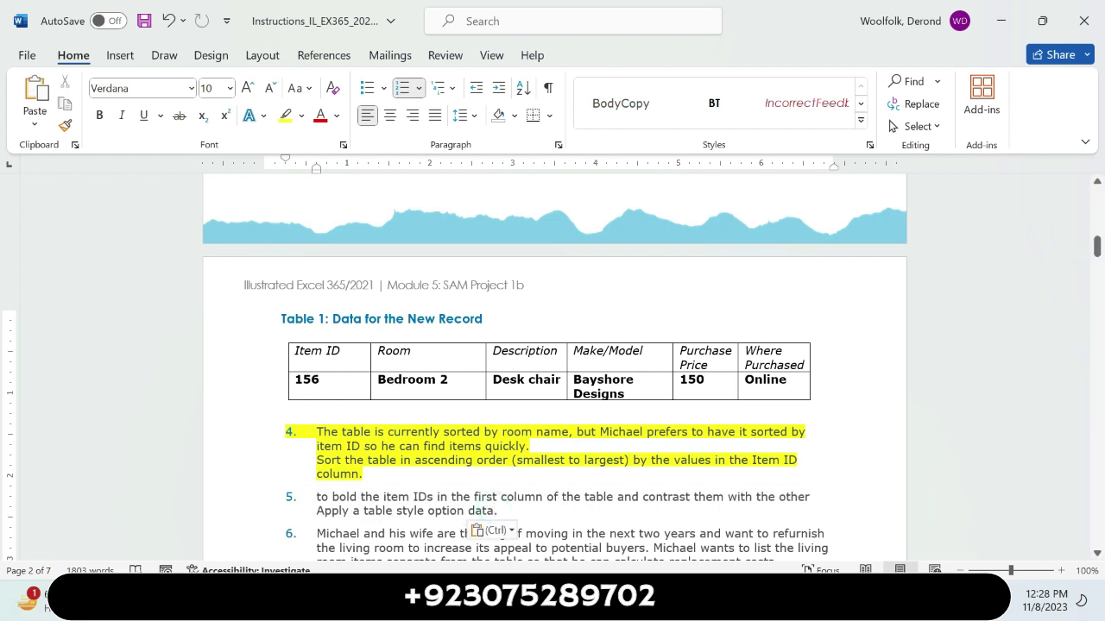
key(ctrl+z)
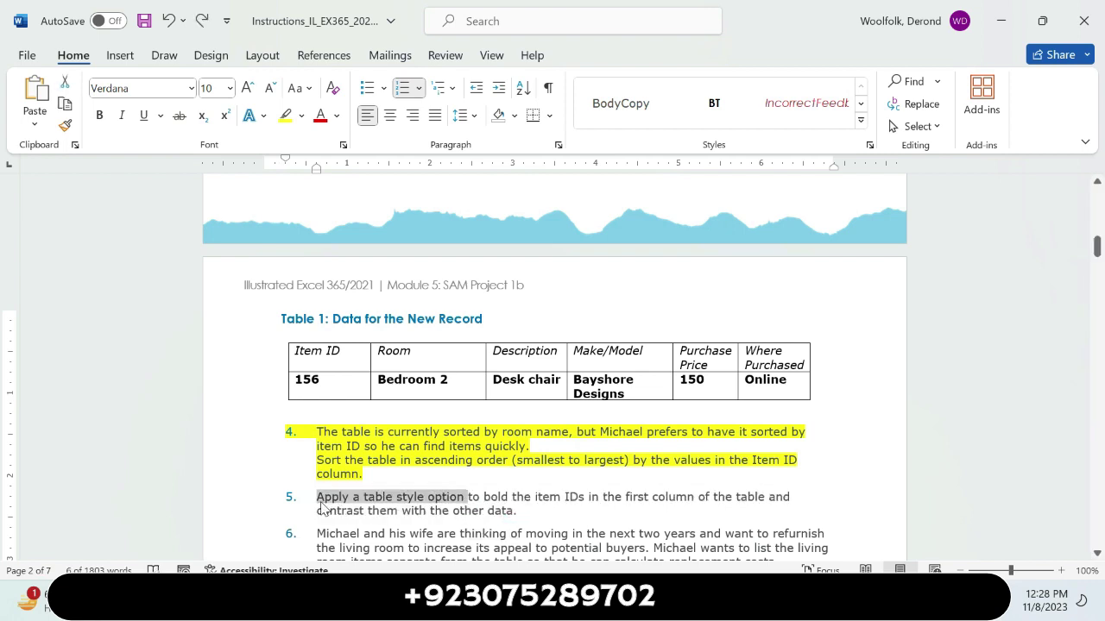
click(313, 498)
triple_click(505, 514)
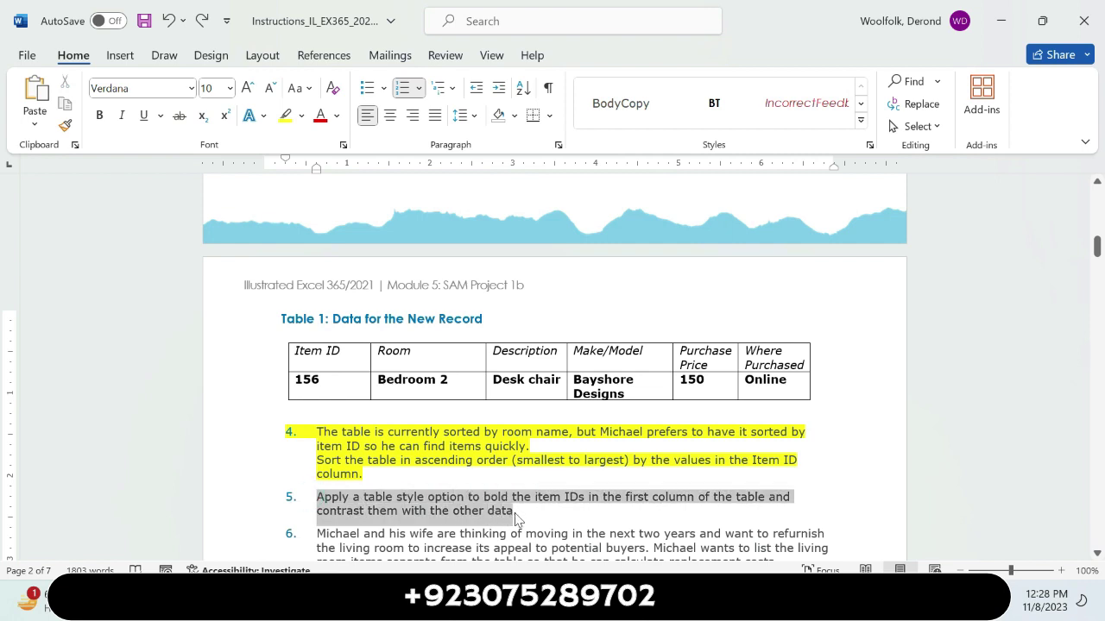
click(585, 488)
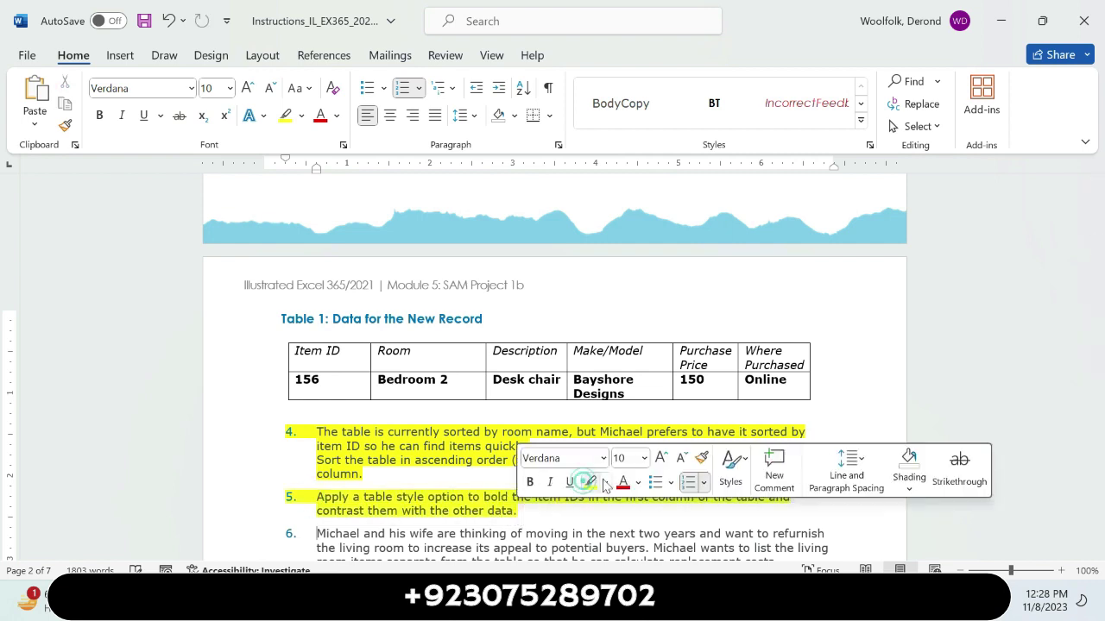
click(925, 357)
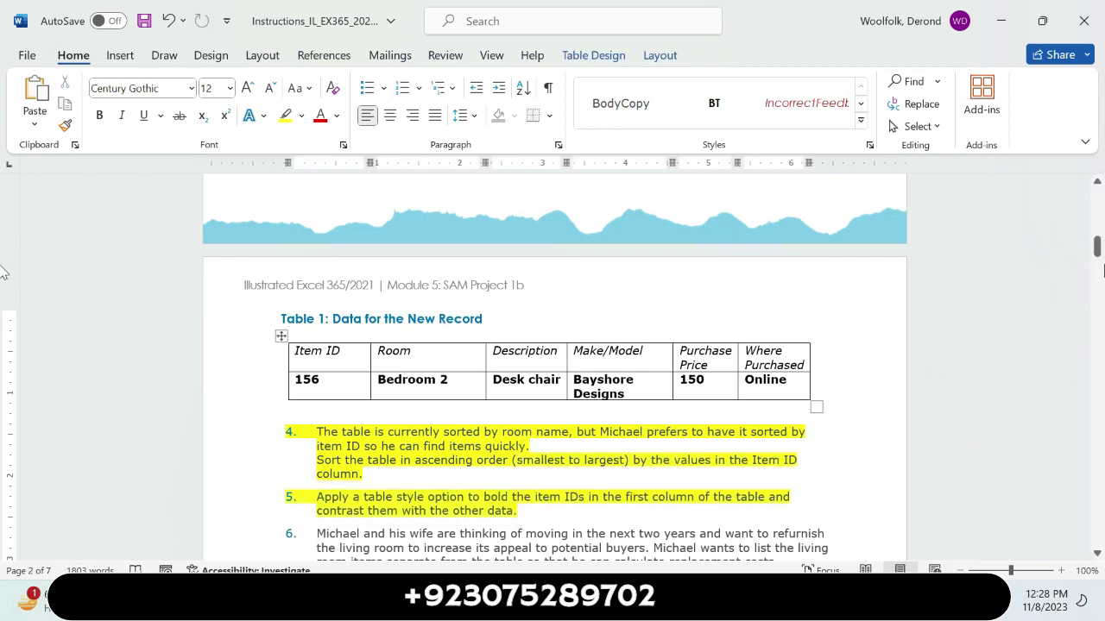
Step: Highlight the opening lines of step 6 in yellow, leaving its sub-steps unhighlighted
drag(1097, 248, 1098, 273)
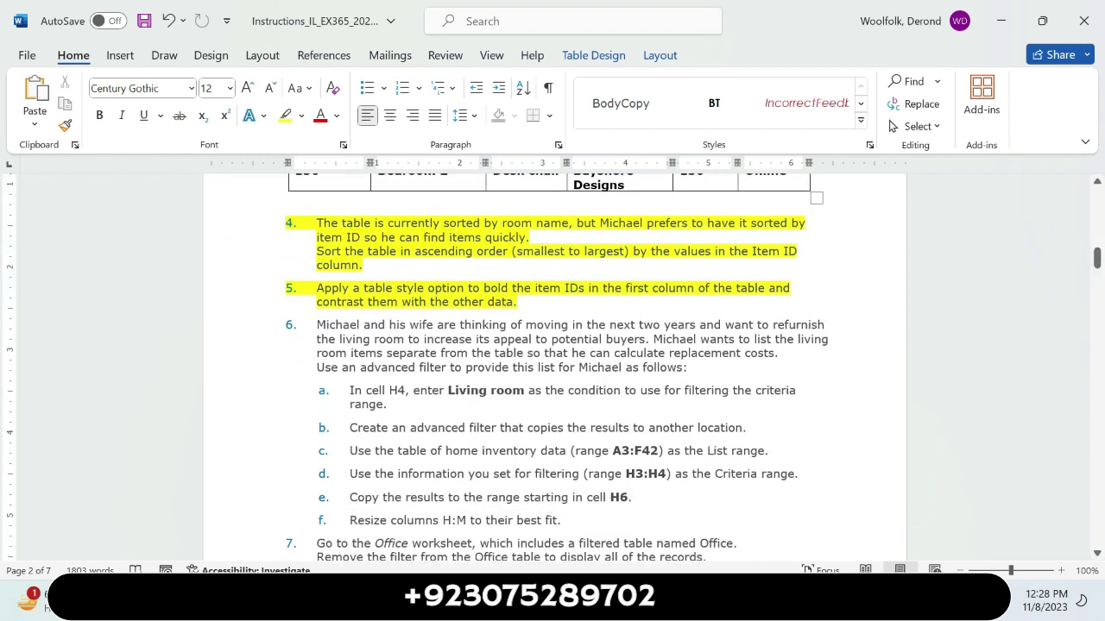
mouse_move(517, 302)
mouse_down()
mouse_move(666, 353)
mouse_move(620, 339)
mouse_up()
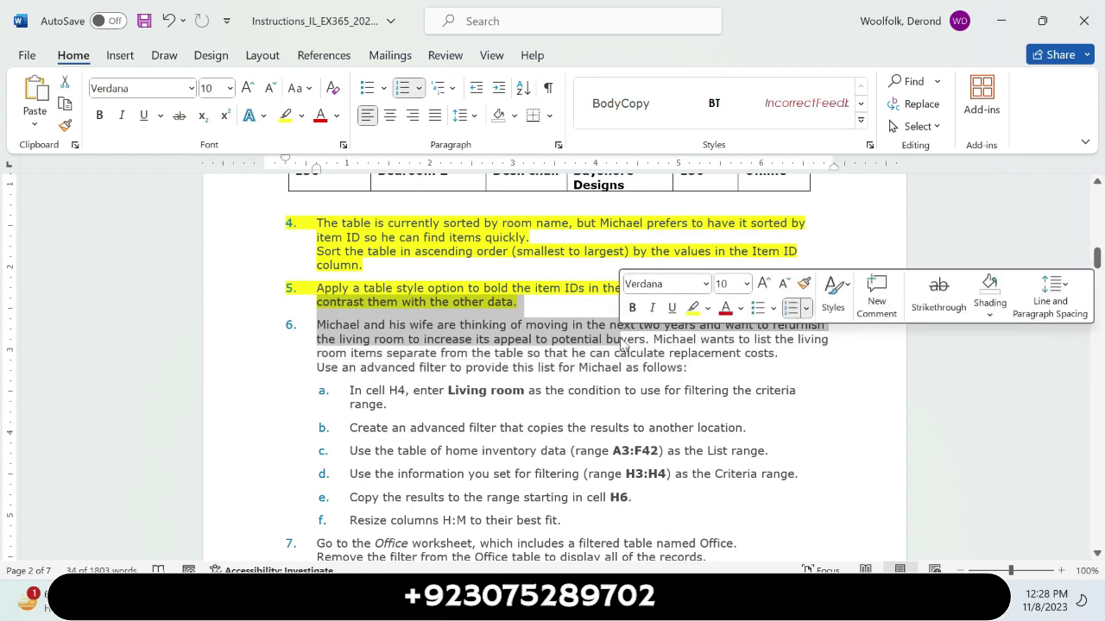
click(691, 308)
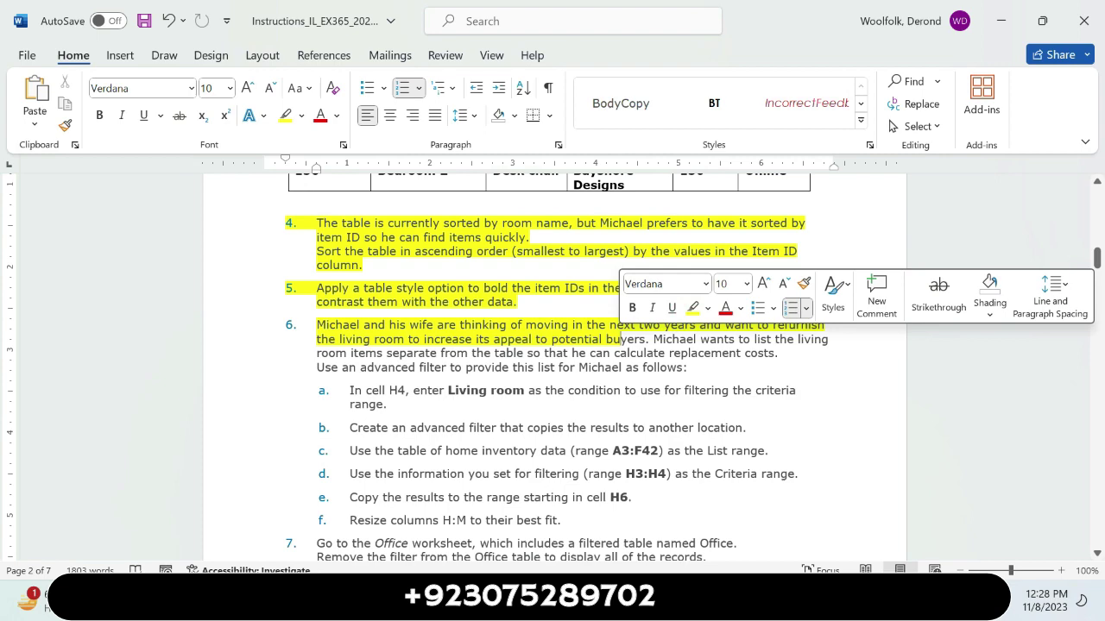
drag(312, 404, 598, 552)
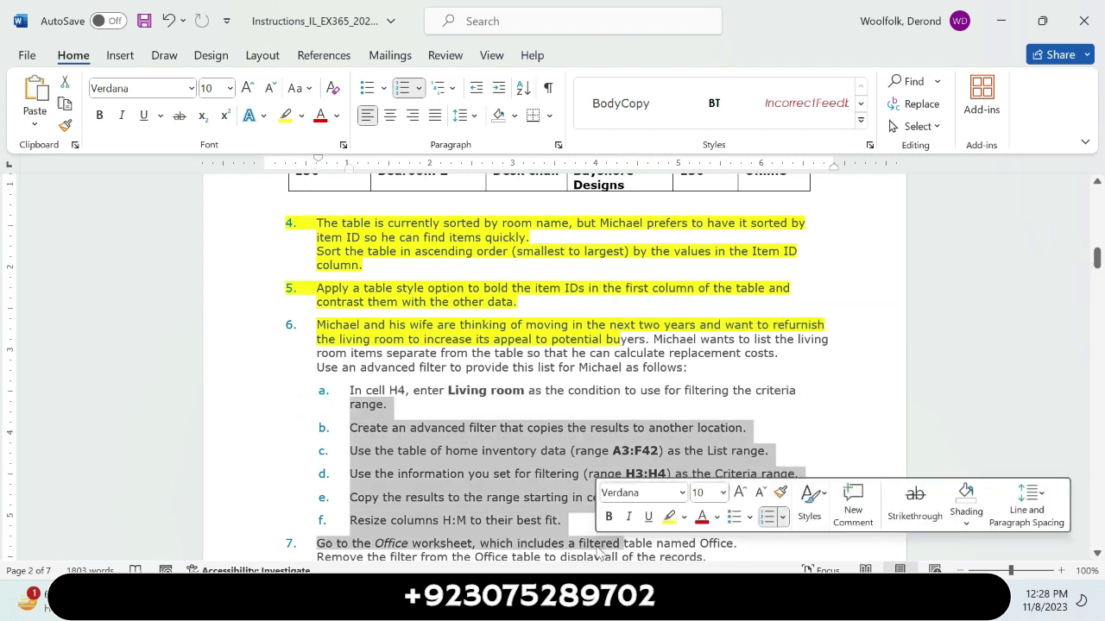
click(723, 405)
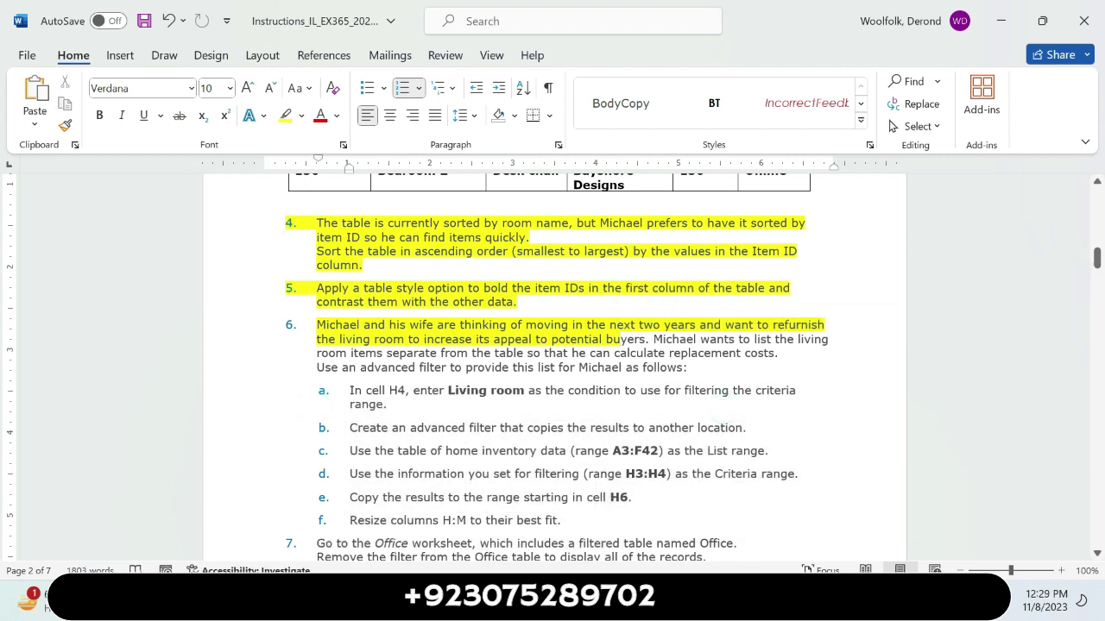
Step: Scroll down to item 20 and highlight its step b in bright green
drag(1097, 267, 1099, 318)
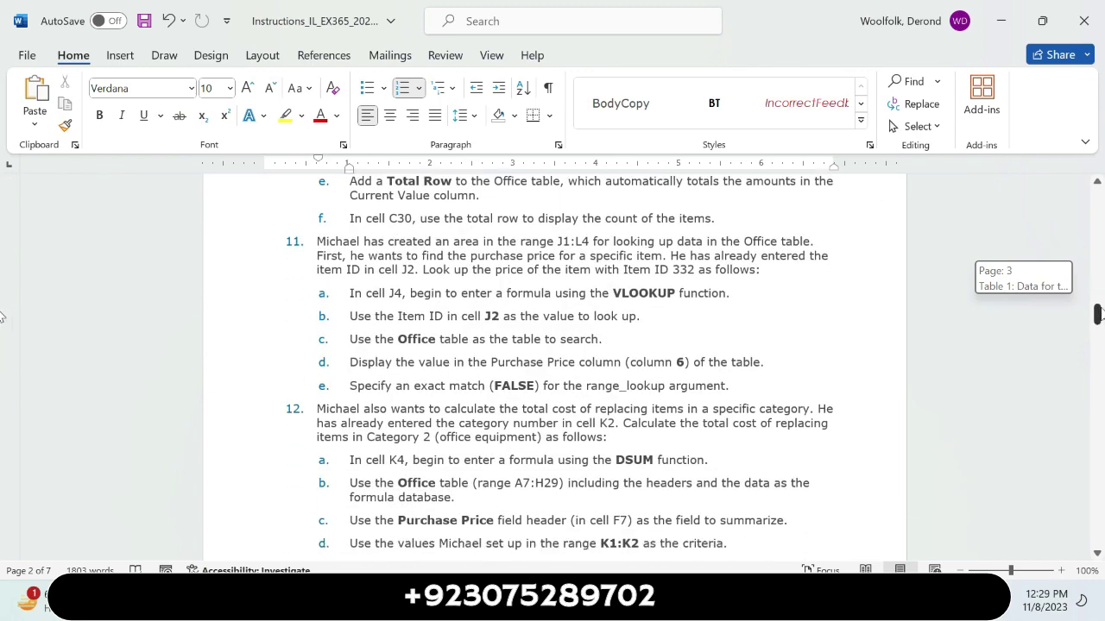
drag(1099, 314, 1101, 332)
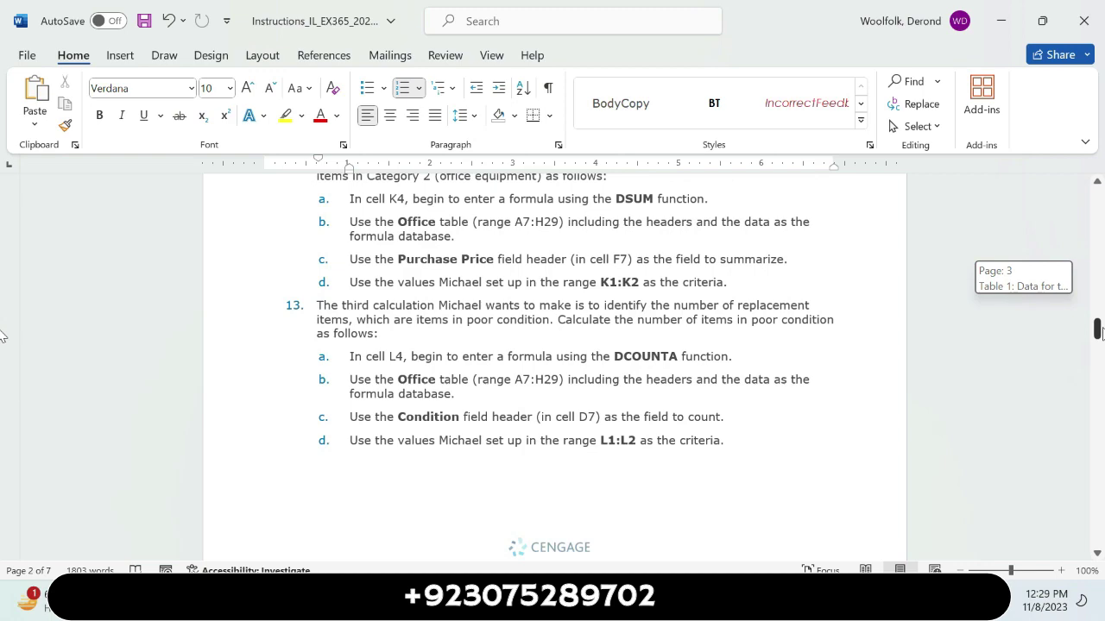
drag(1101, 334, 1100, 391)
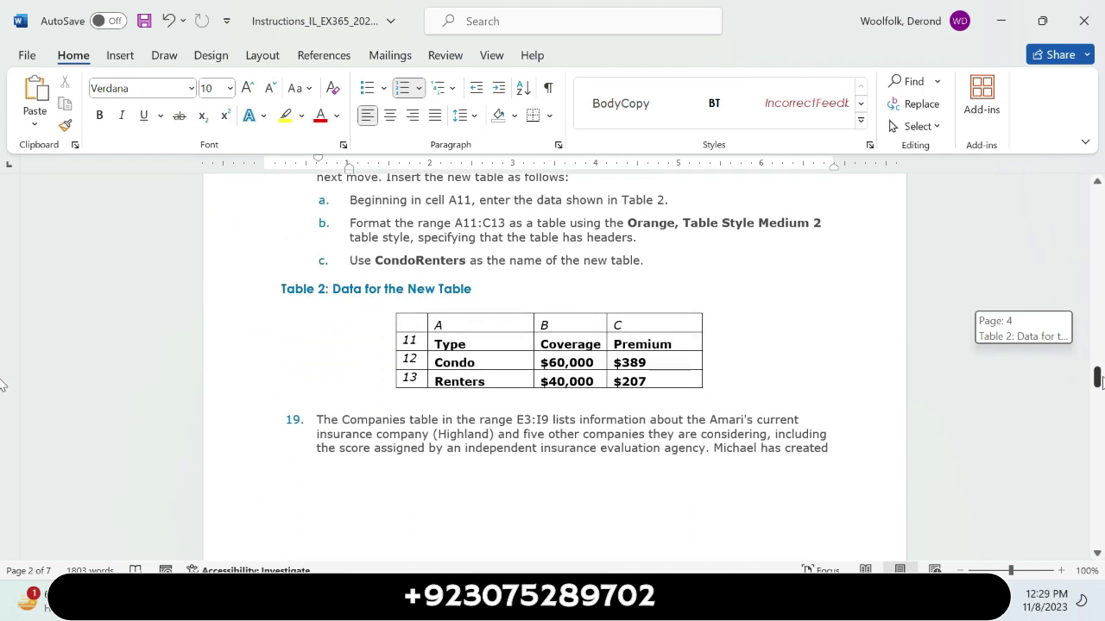
drag(2, 392, 1, 408)
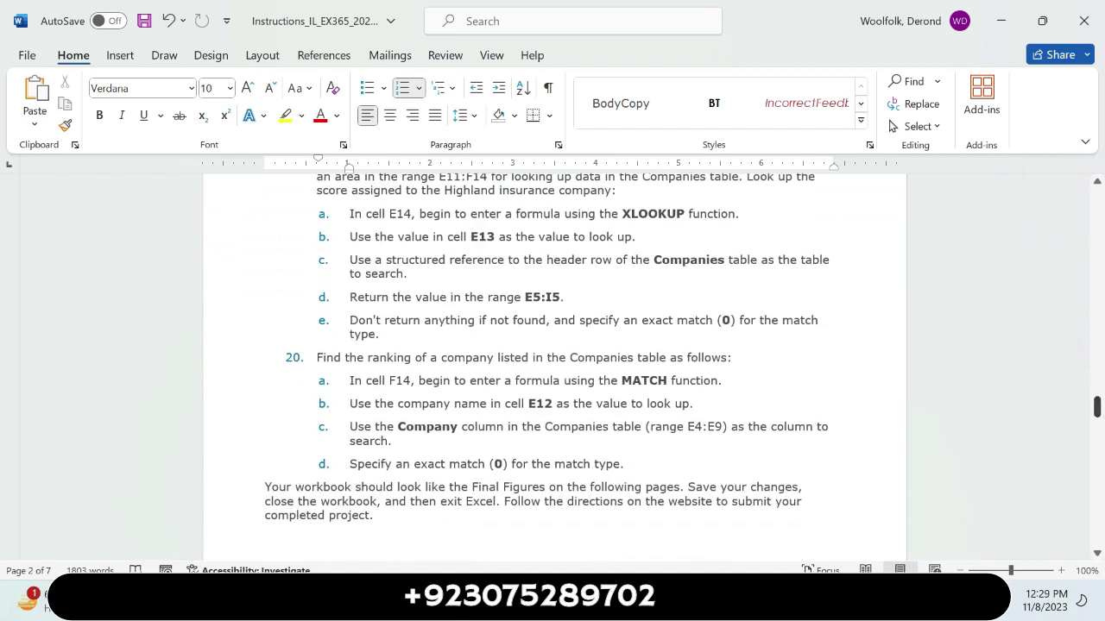
click(294, 357)
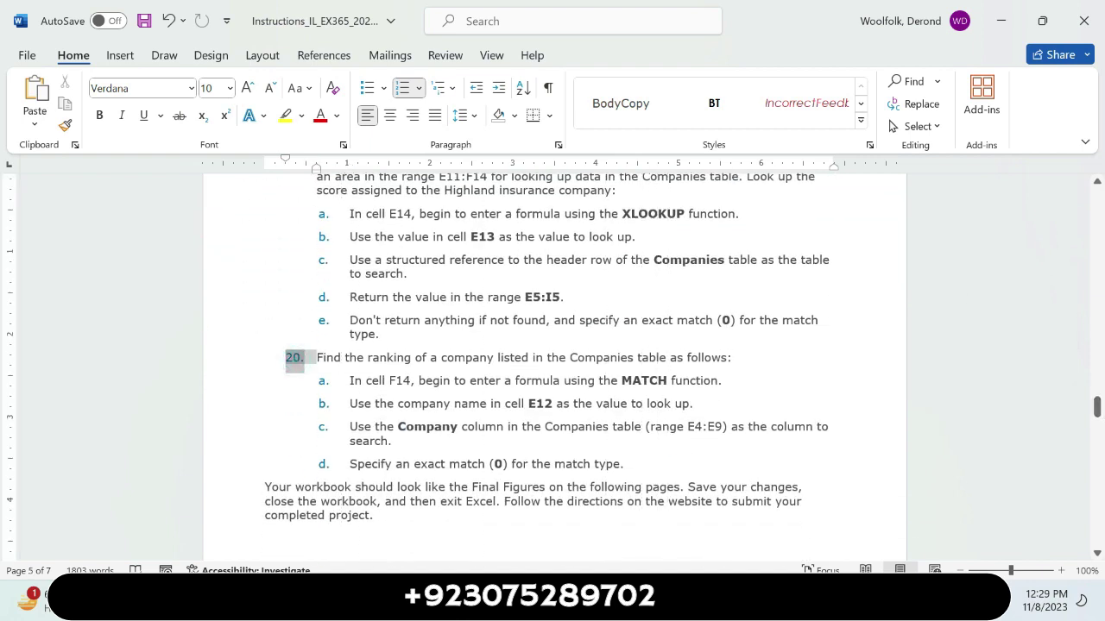
click(301, 116)
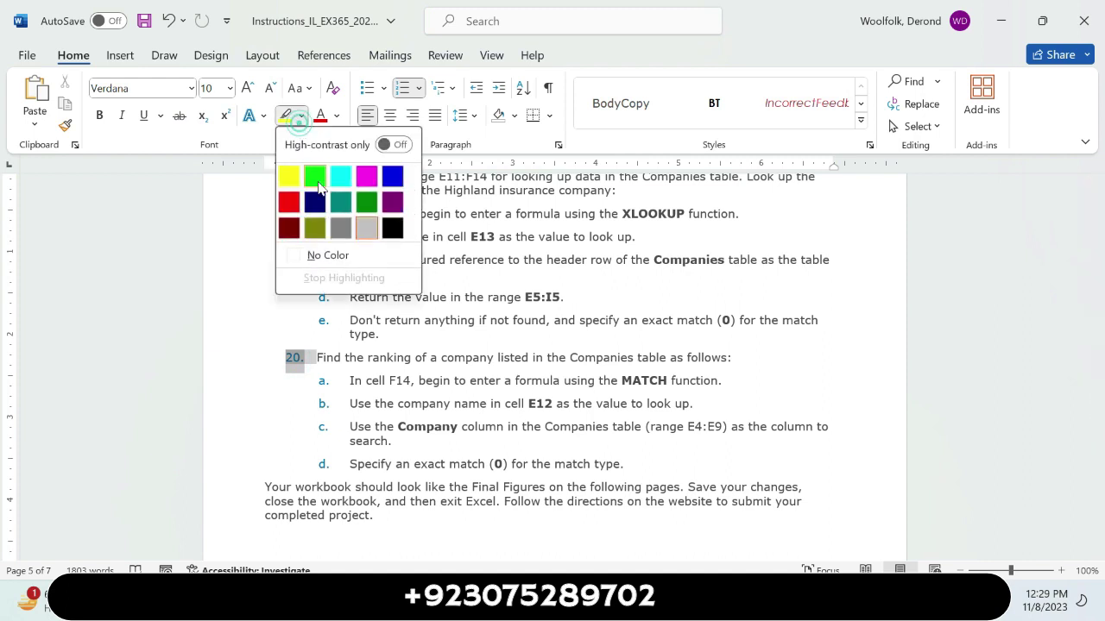
click(317, 181)
scroll(320, 180, up, 1)
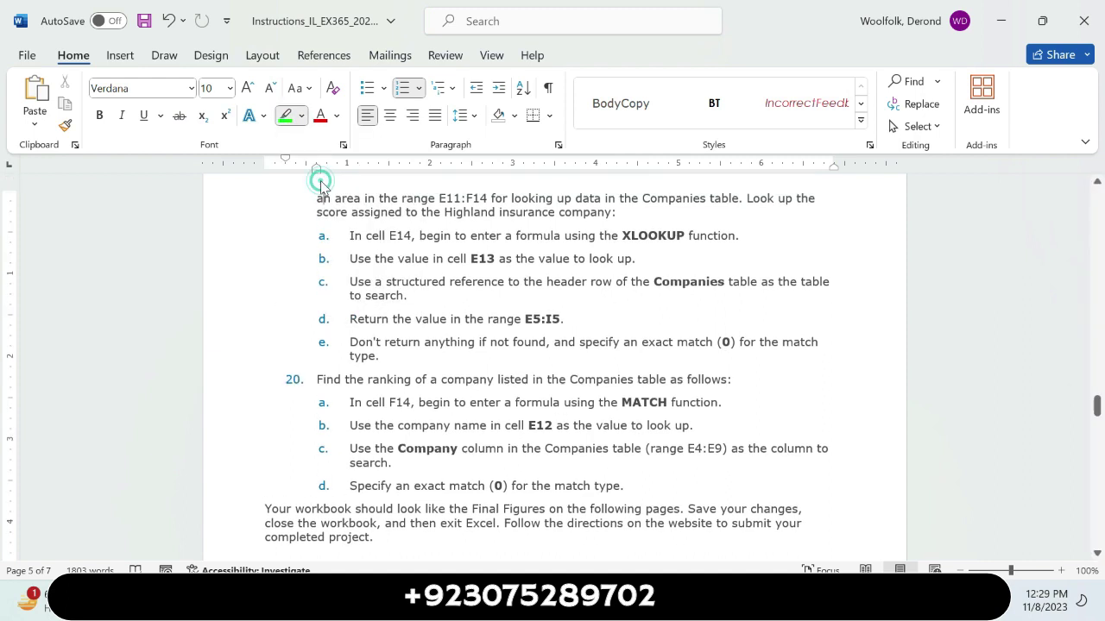
click(285, 428)
Step: Highlight item 20's opening line in green as well
click(295, 380)
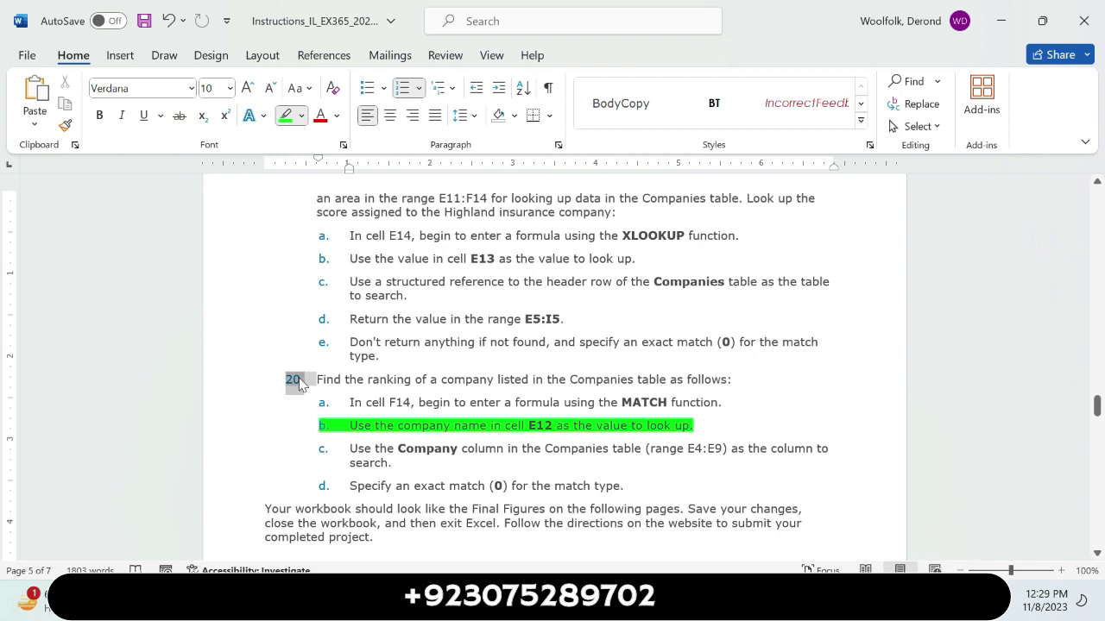
click(286, 118)
click(276, 380)
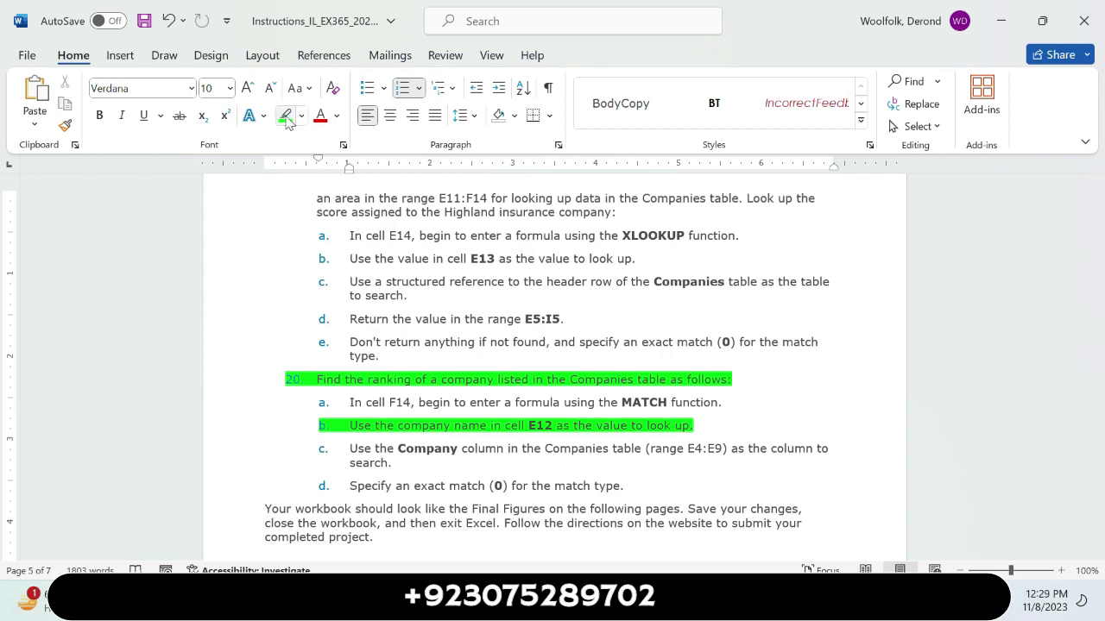
Step: Scroll through the Final Figures pages, then back to the top of page 1
drag(2, 404, 3, 463)
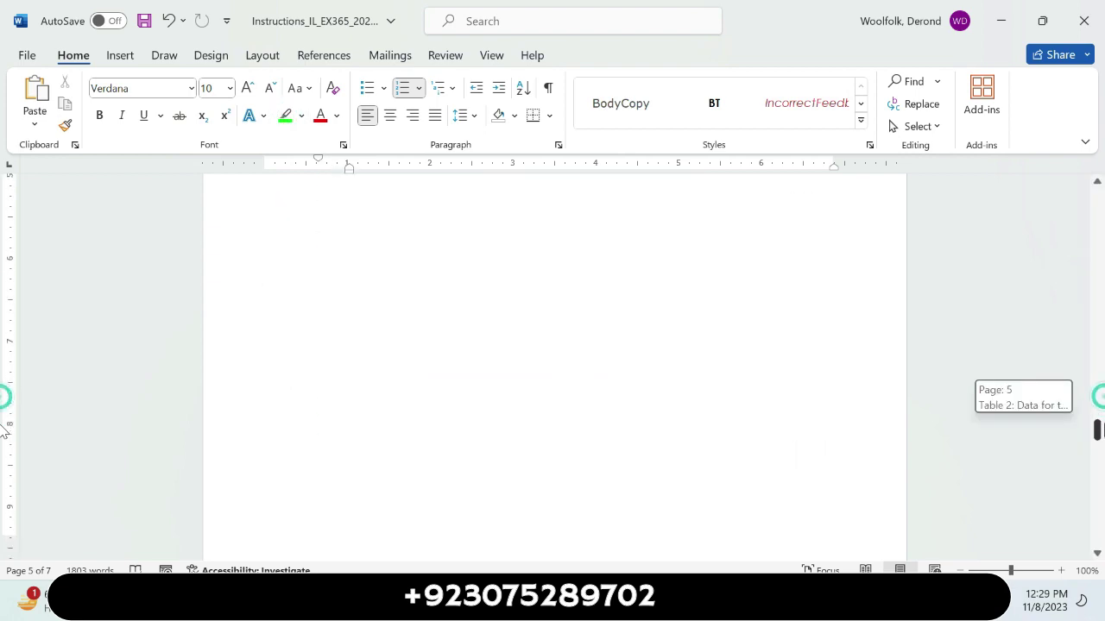
scroll(2, 468, up, 6)
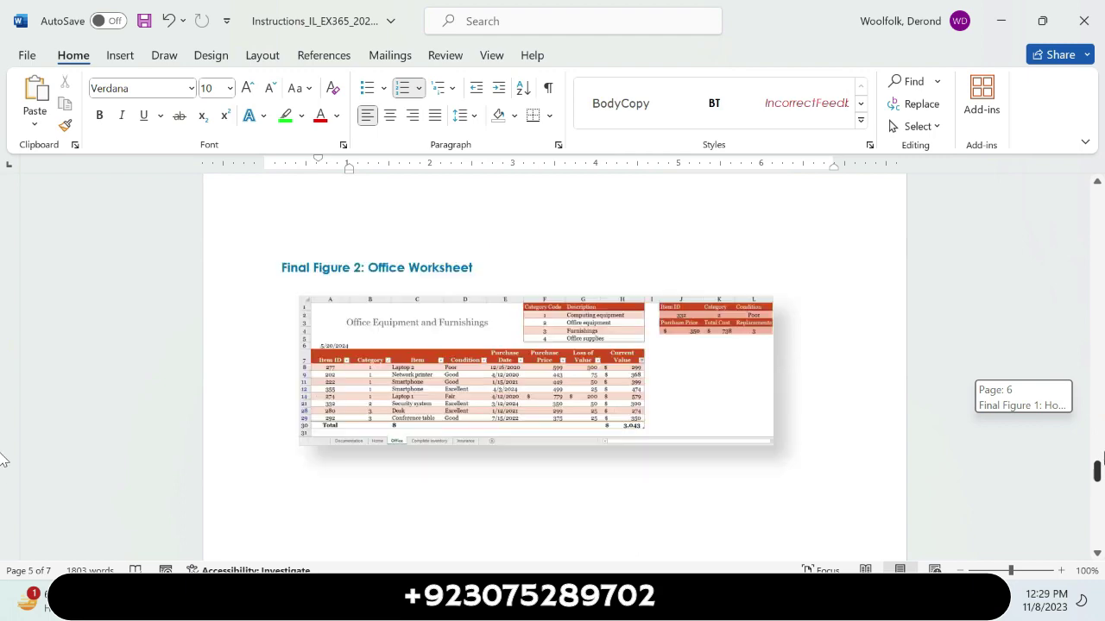
scroll(2, 457, down, 3)
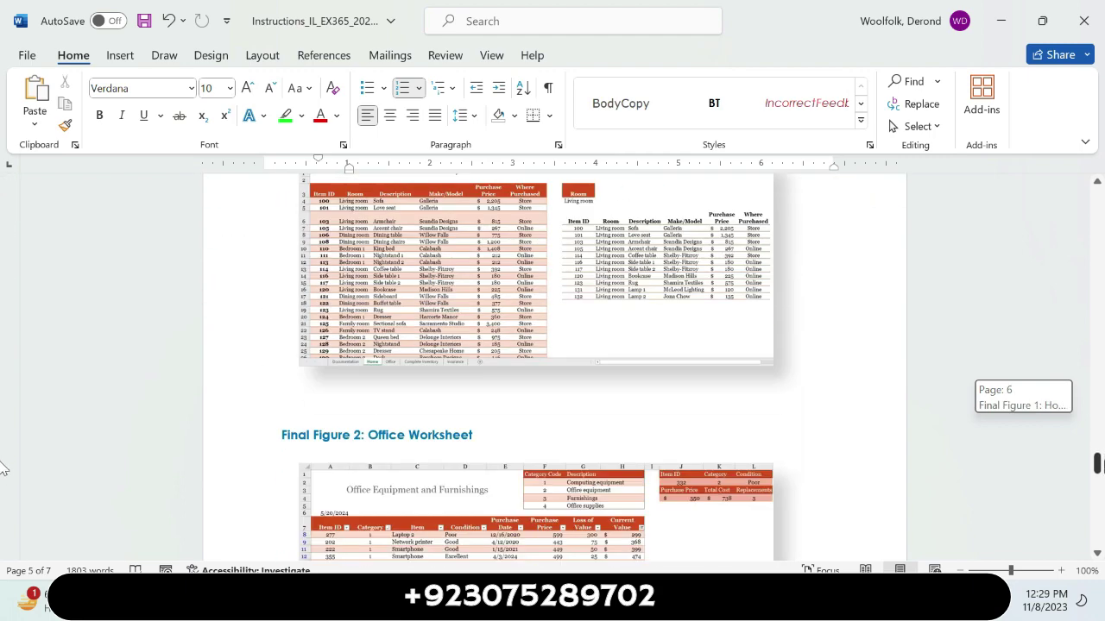
scroll(2, 466, down, 4)
scroll(1, 470, up, 2)
drag(3, 472, 2, 533)
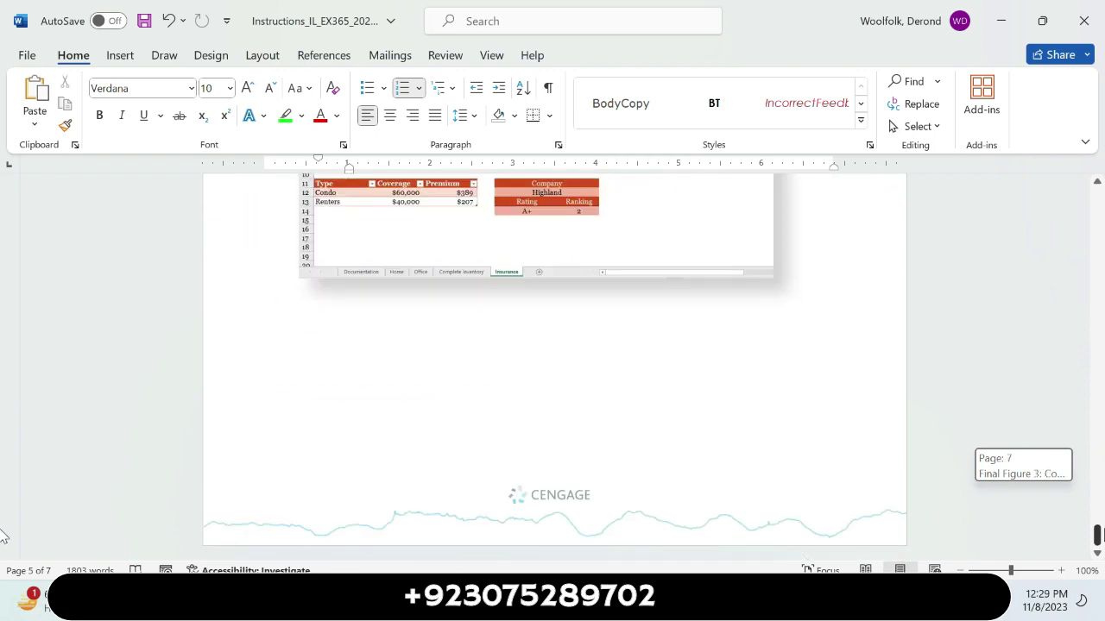
drag(1, 532, 2, 189)
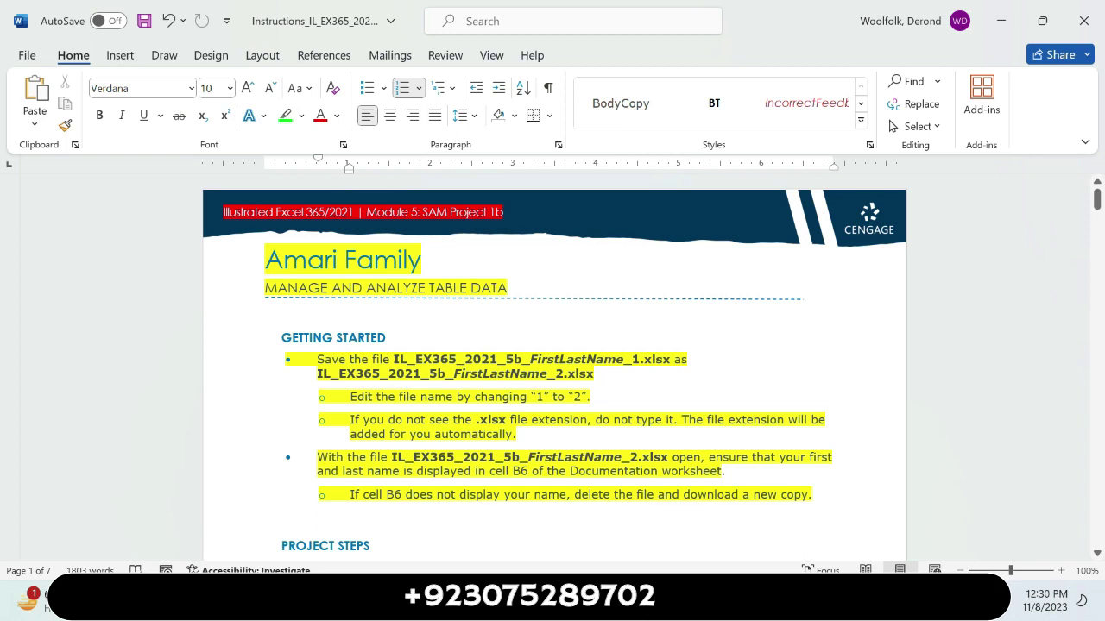
Step: Set the header title 'Illustrated Excel 365/2021 | Module 5: SAM Project 1b' to 18 pt
double_click(507, 197)
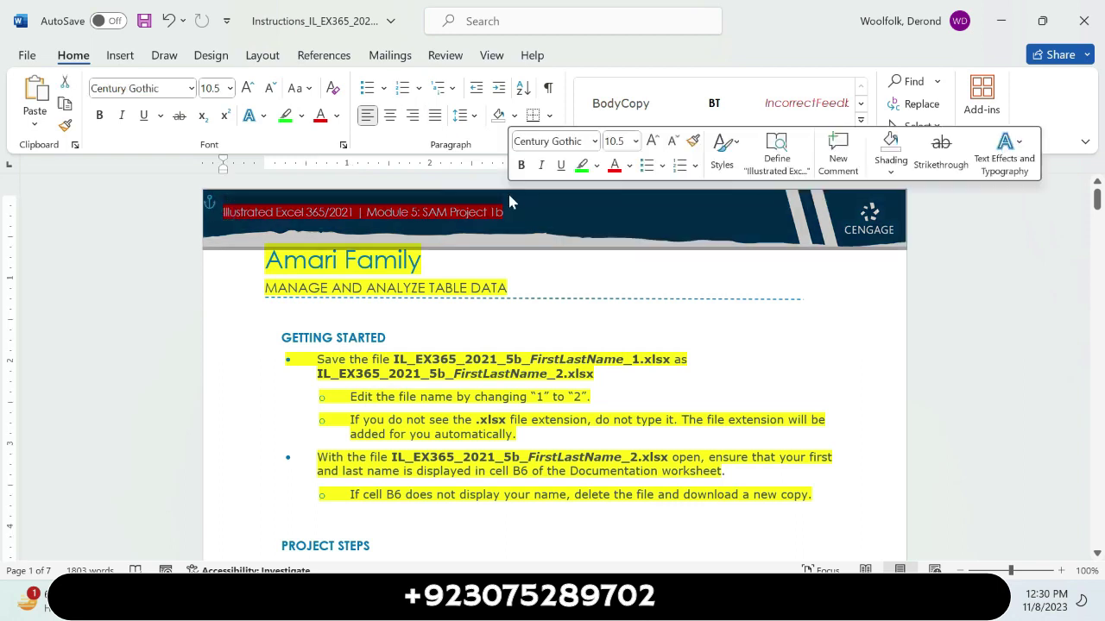
click(231, 87)
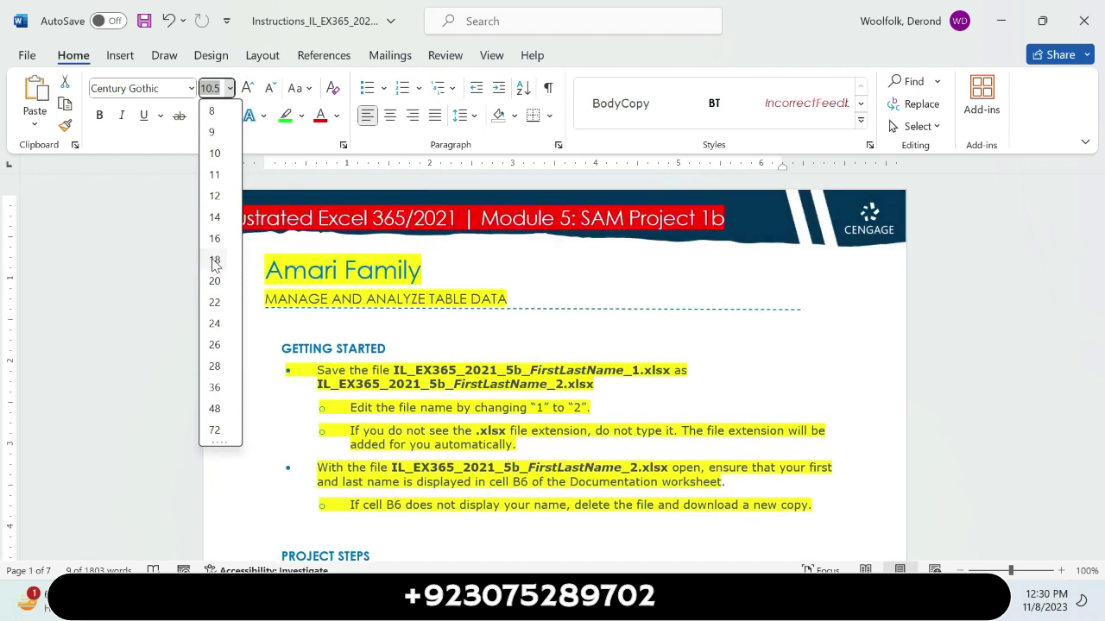
click(215, 260)
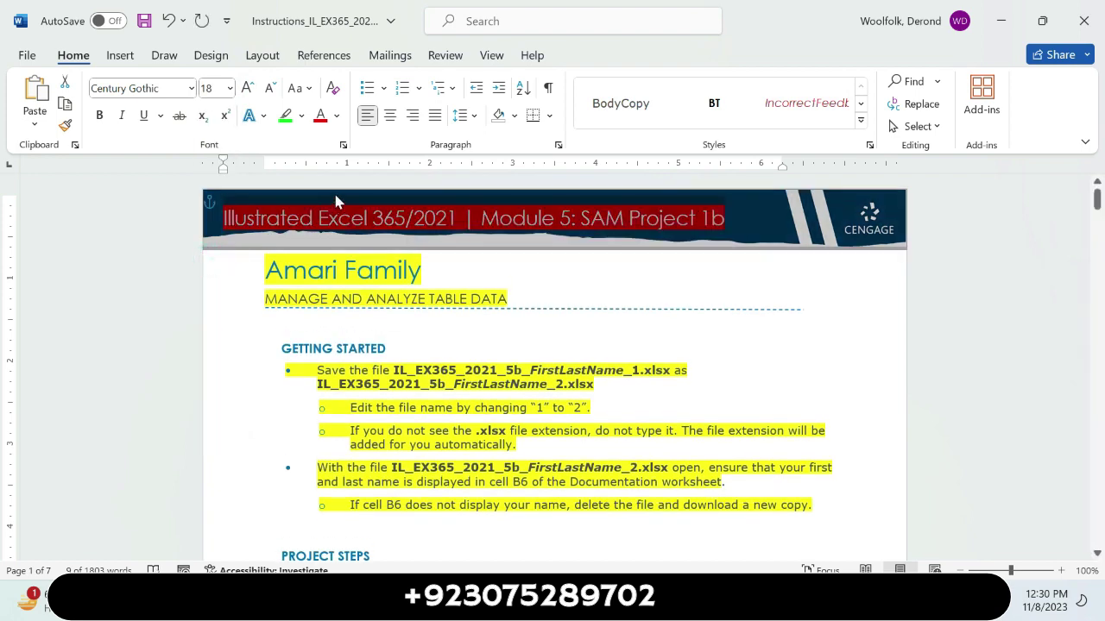
click(233, 228)
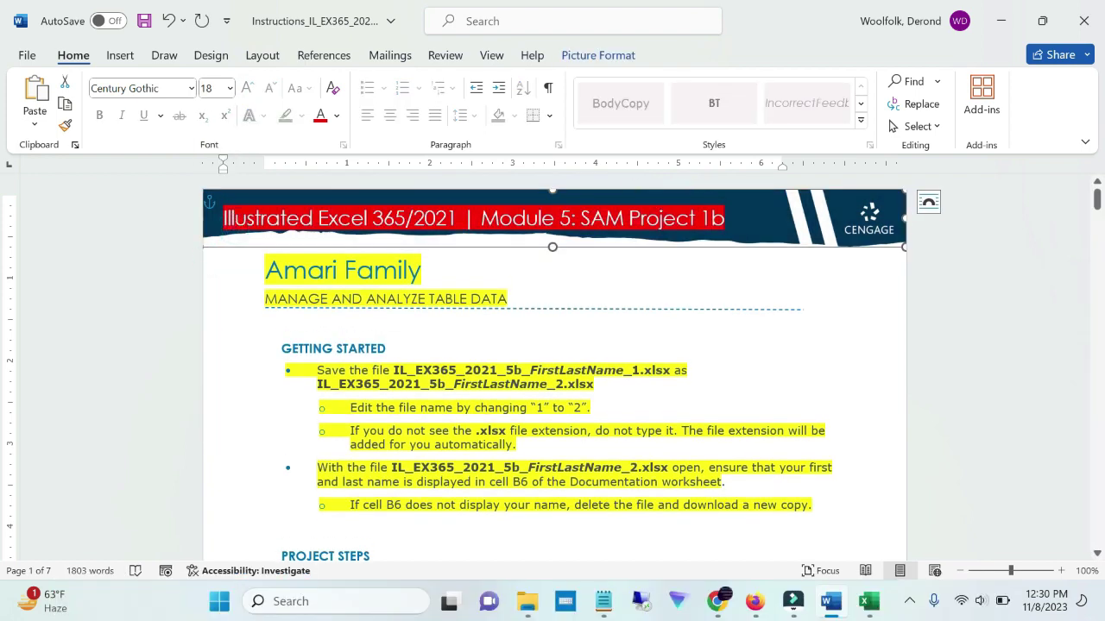